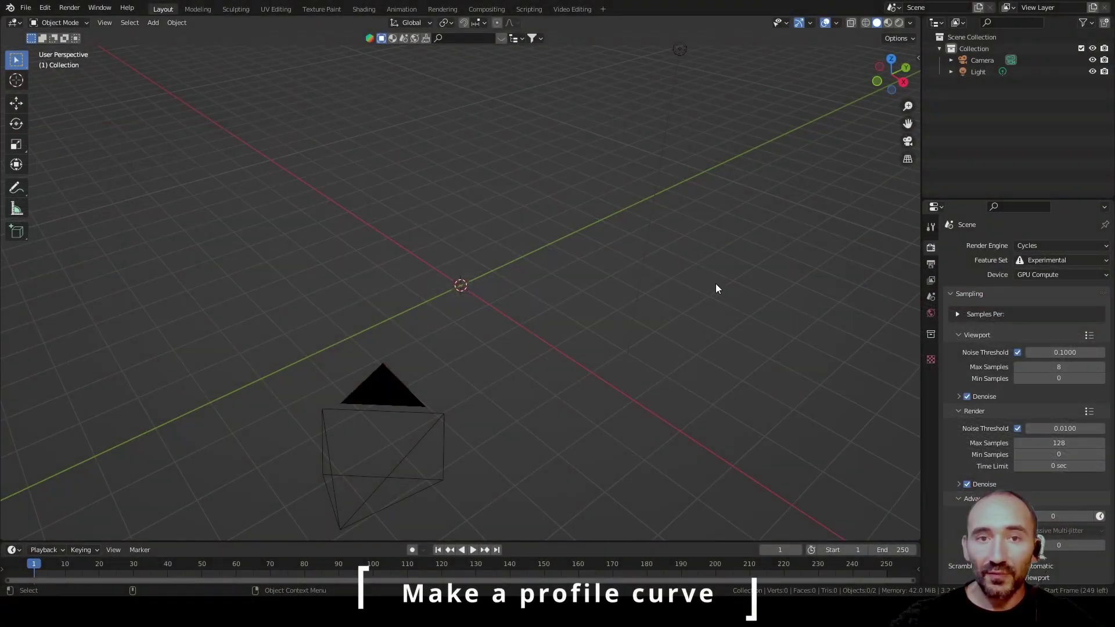
Delete the camera, the light and the Collection from the scene
click(978, 61)
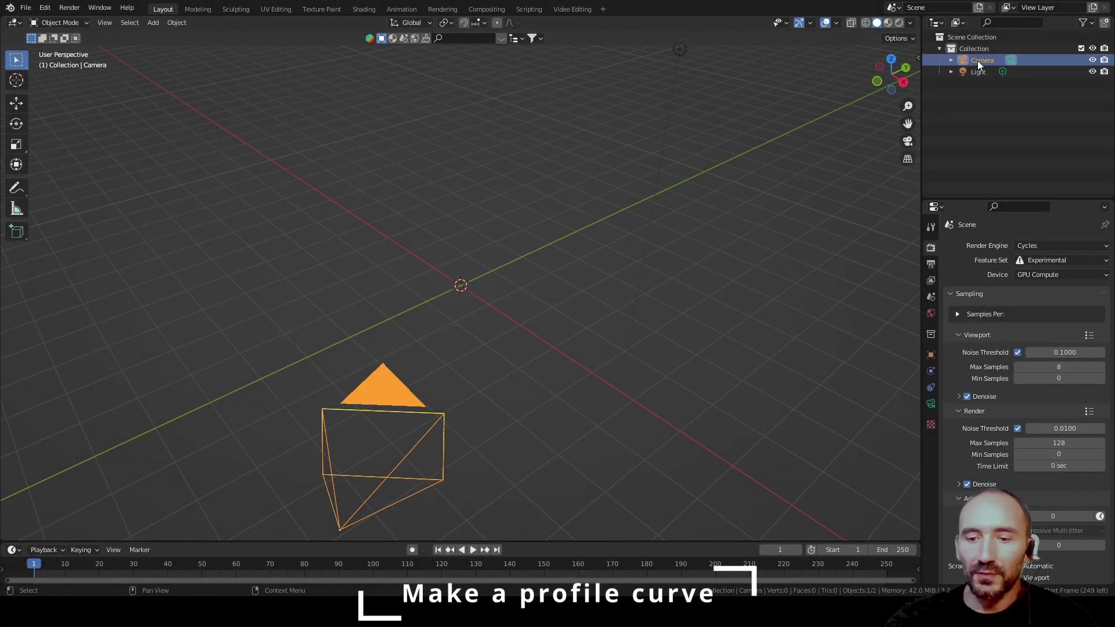
key(x)
click(976, 60)
key(x)
click(973, 50)
key(x)
Add a Bezier curve to the empty scene
key(shift+a)
mouse_move(512, 187)
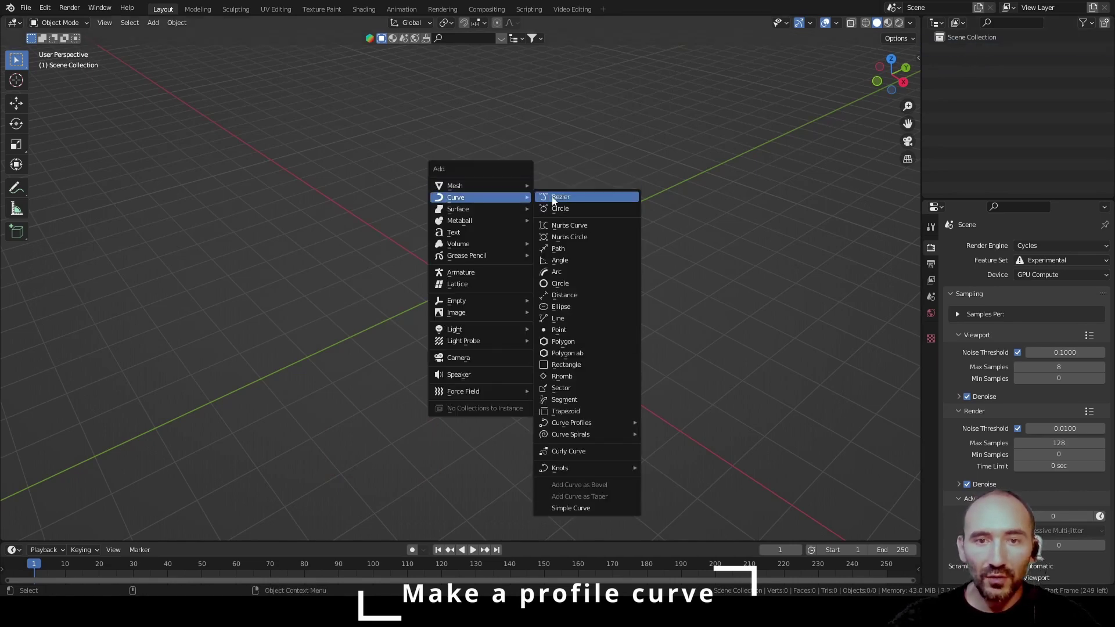
click(569, 197)
middle_drag(413, 258, 541, 253)
Add the Geometry Nodes workspace and create a new geometry node tree for the Bezier curve
click(603, 9)
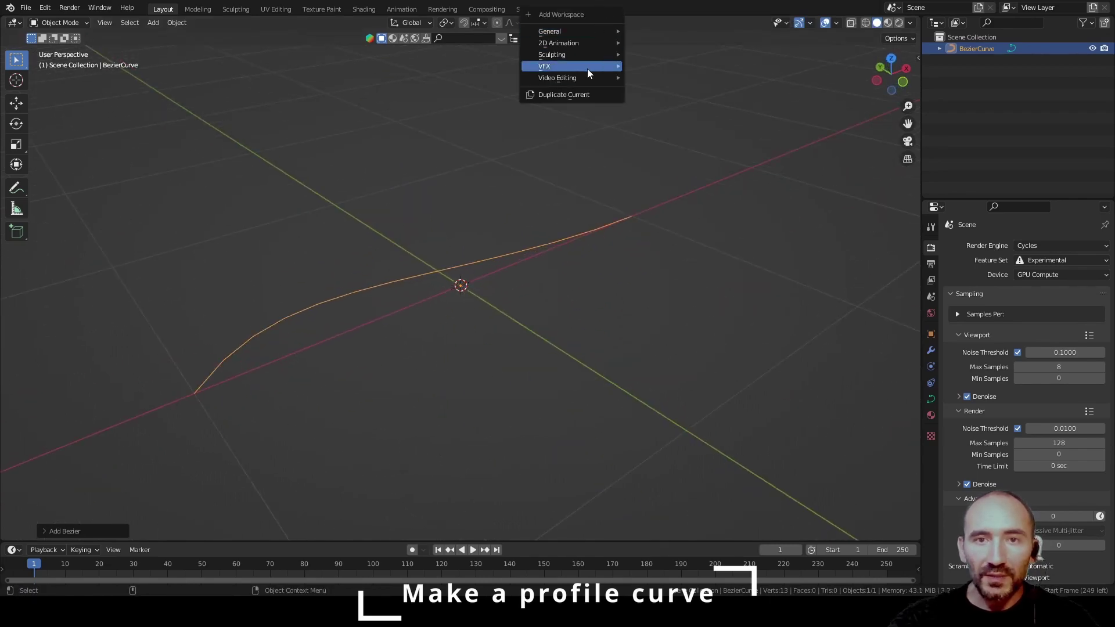
mouse_move(605, 31)
click(667, 165)
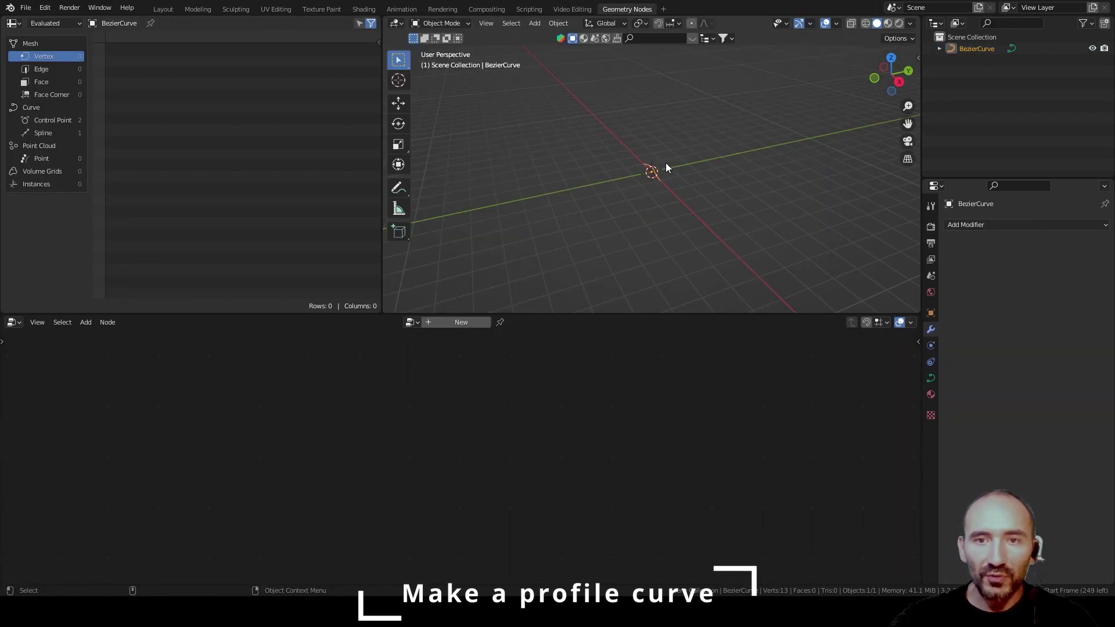
click(462, 322)
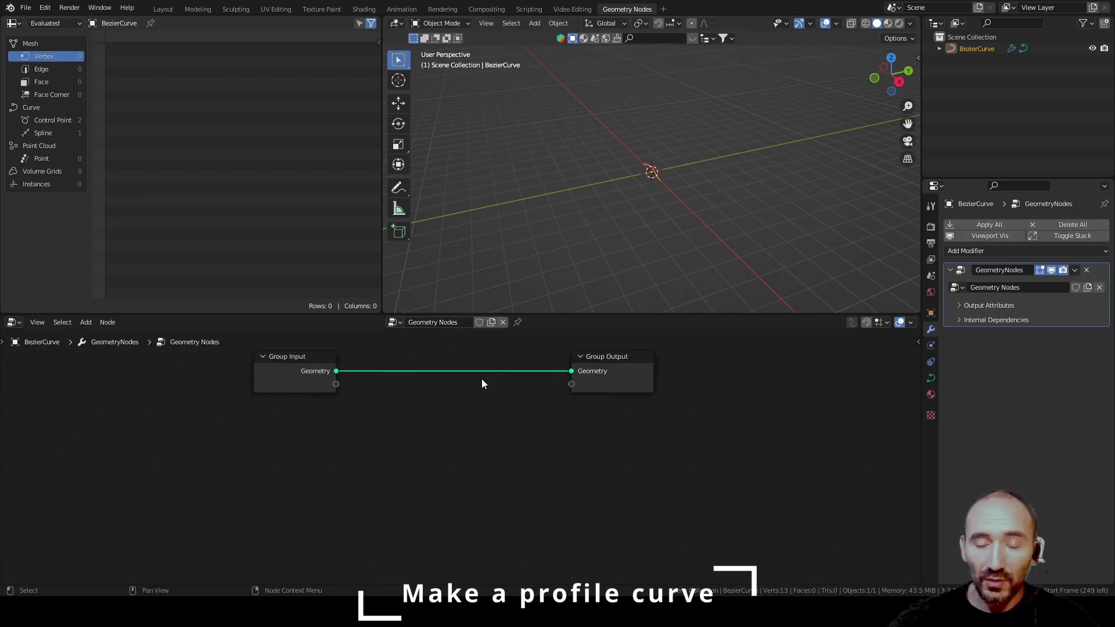
Make room before the Group Output and insert a Curve to Mesh node on the link from Group Input
drag(624, 363, 799, 375)
middle_drag(649, 237, 708, 206)
key(shift+a)
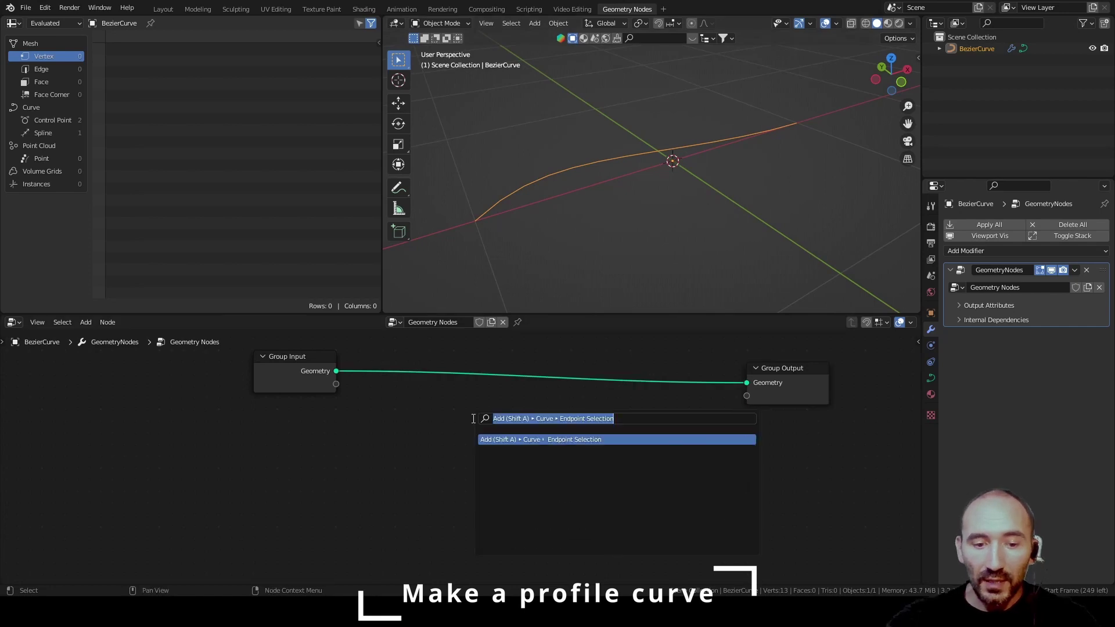
text(curve to m)
key(Return)
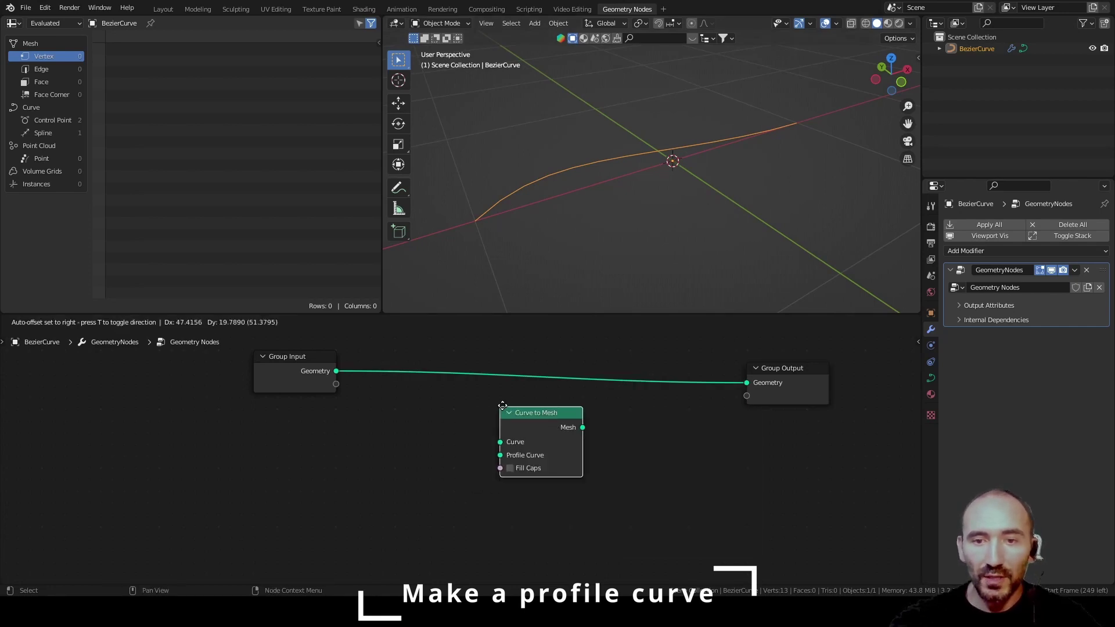
click(617, 361)
Add a Curve Circle node and connect its Curve output to the Profile Curve input of Curve to Mesh
key(F3)
text(circle)
click(604, 498)
click(498, 406)
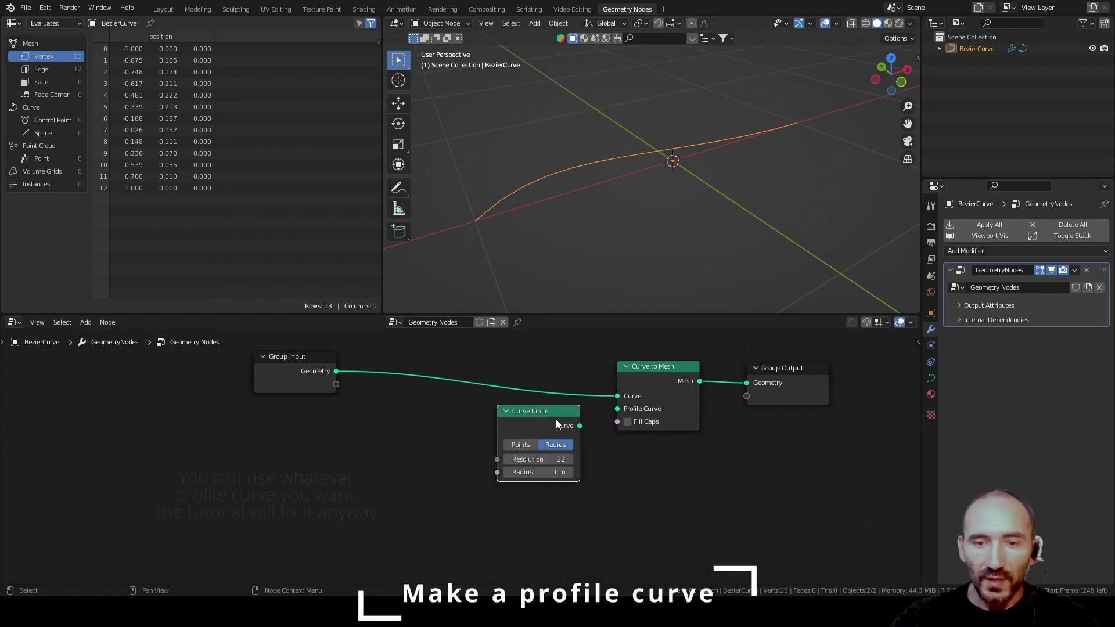
drag(579, 426, 618, 409)
Set the Curve Circle radius to 0.13 m and deselect the curve in the viewport
shift+drag(546, 472, 514, 472)
click(612, 223)
middle_drag(557, 207, 570, 201)
scroll(578, 204, up, 1)
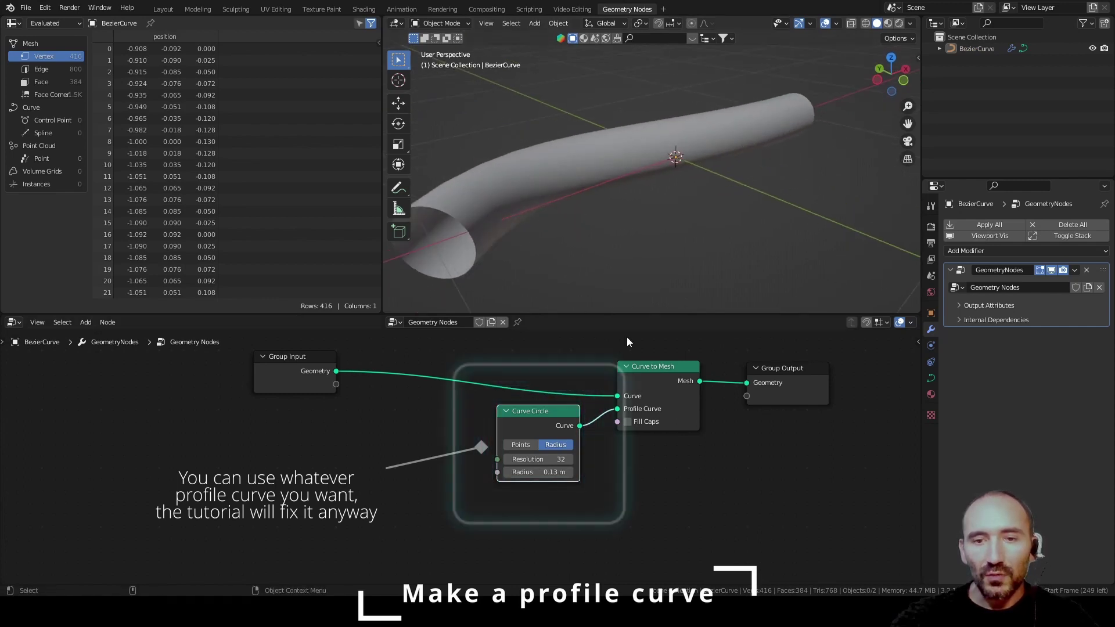
Move the Group Output node farther from Curve to Mesh to leave room for more nodes
scroll(533, 407, down, 2)
middle_drag(533, 406, 423, 372)
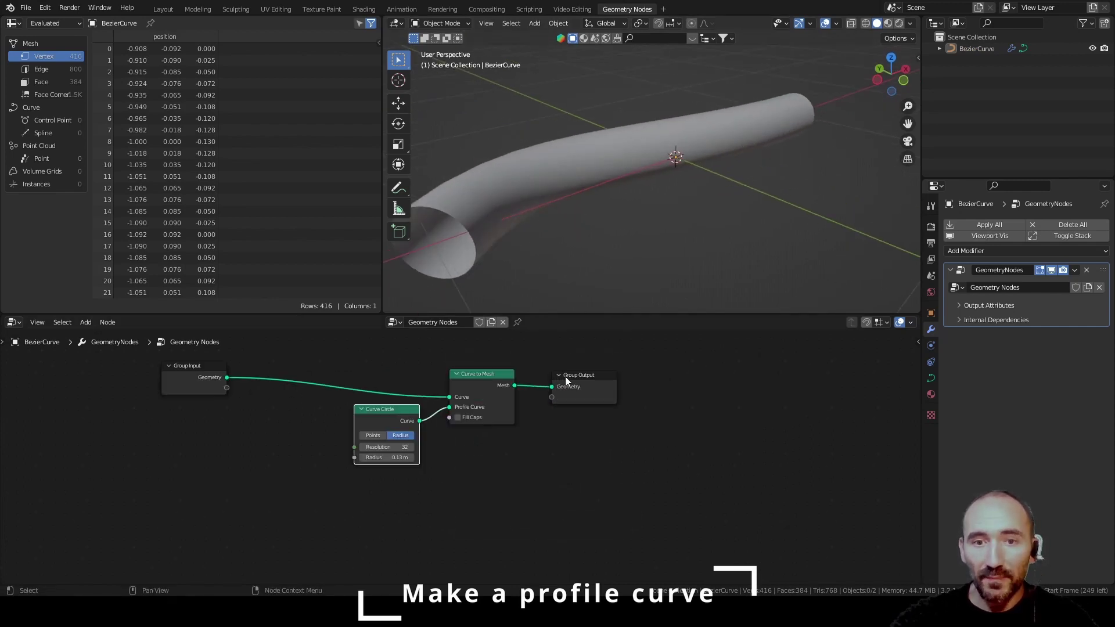
drag(578, 376, 818, 377)
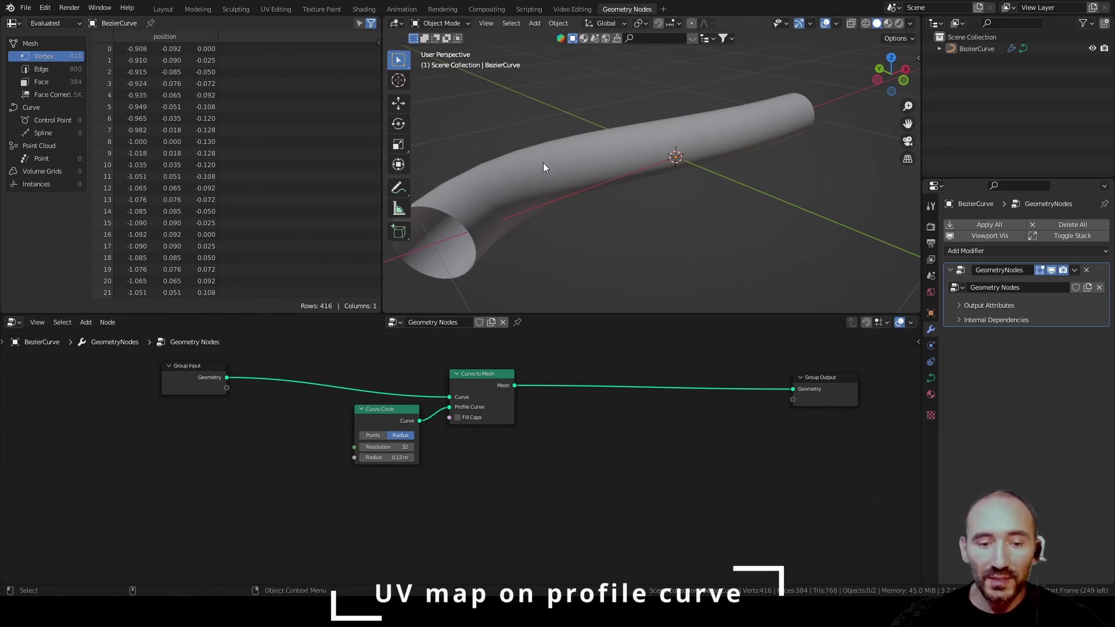
Annotate a UV square beside the tube, with X and Y axes labelled from 0 to 1
shift+middle_drag(539, 169, 585, 167)
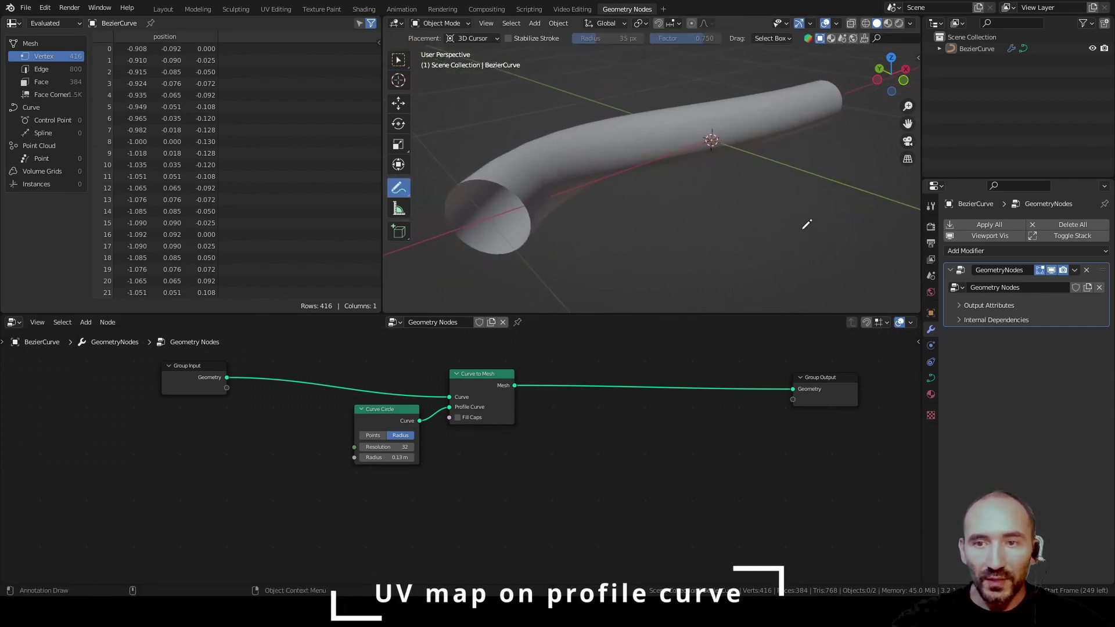
mouse_move(805, 225)
mouse_down()
mouse_move(799, 284)
mouse_move(904, 232)
mouse_move(803, 222)
mouse_up()
drag(780, 288, 783, 290)
drag(908, 296, 911, 304)
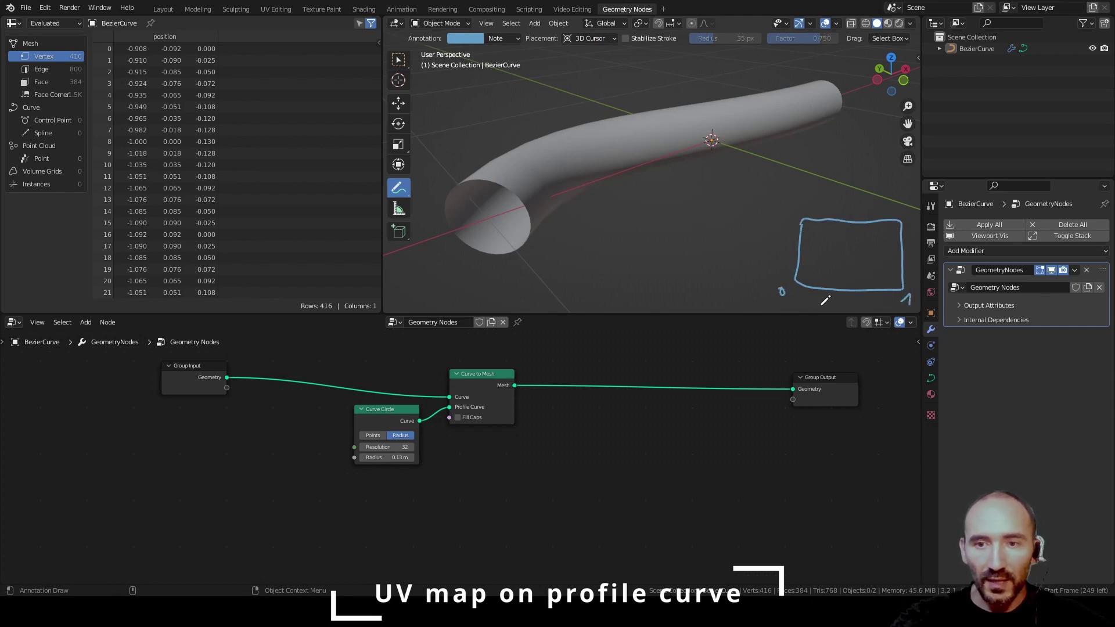
mouse_move(784, 241)
mouse_down()
mouse_move(784, 259)
mouse_move(794, 217)
mouse_up()
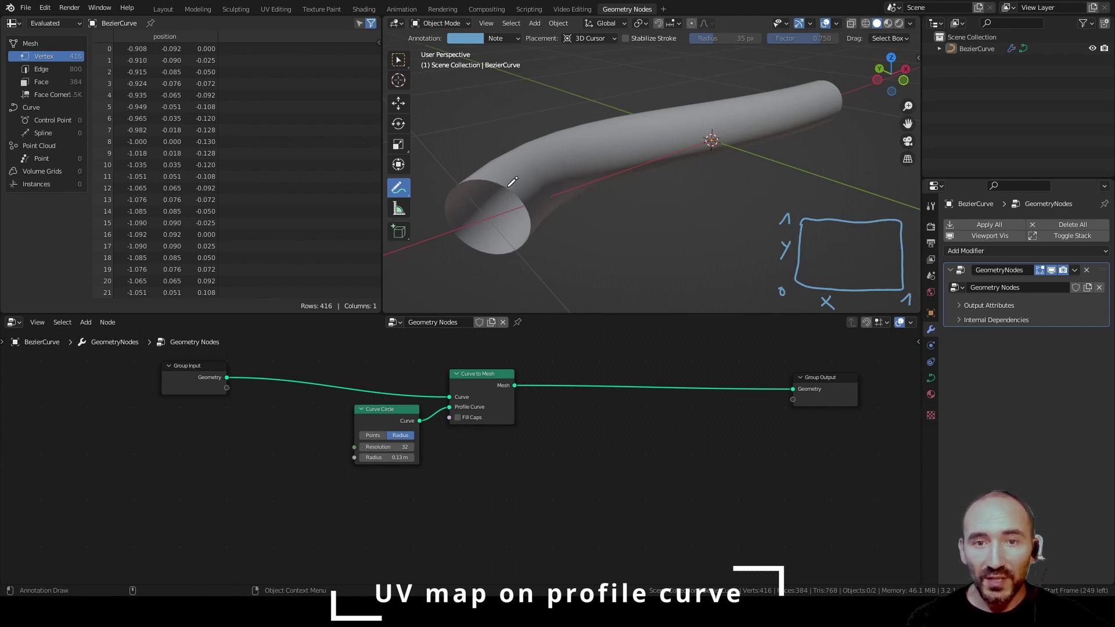
Annotate a line along the tube and a loop around its open end, marking each from 0 to 1
mouse_move(507, 187)
mouse_down()
mouse_move(570, 145)
mouse_move(833, 87)
mouse_up()
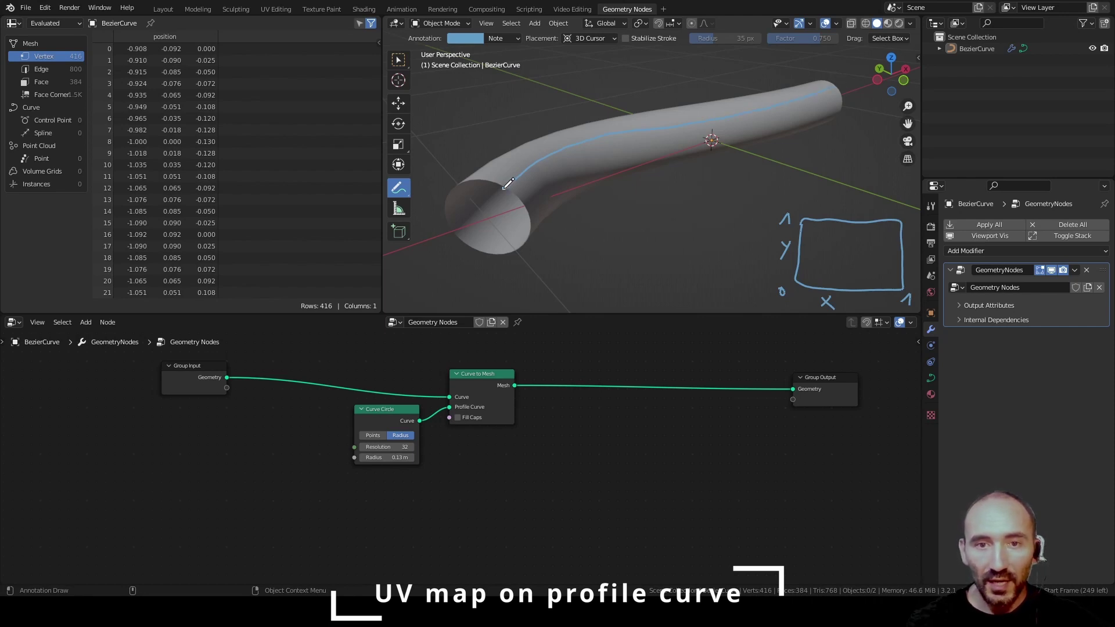
mouse_move(505, 186)
mouse_down()
mouse_move(476, 183)
mouse_move(453, 197)
mouse_move(466, 235)
mouse_move(525, 233)
mouse_move(512, 189)
mouse_move(515, 200)
mouse_up()
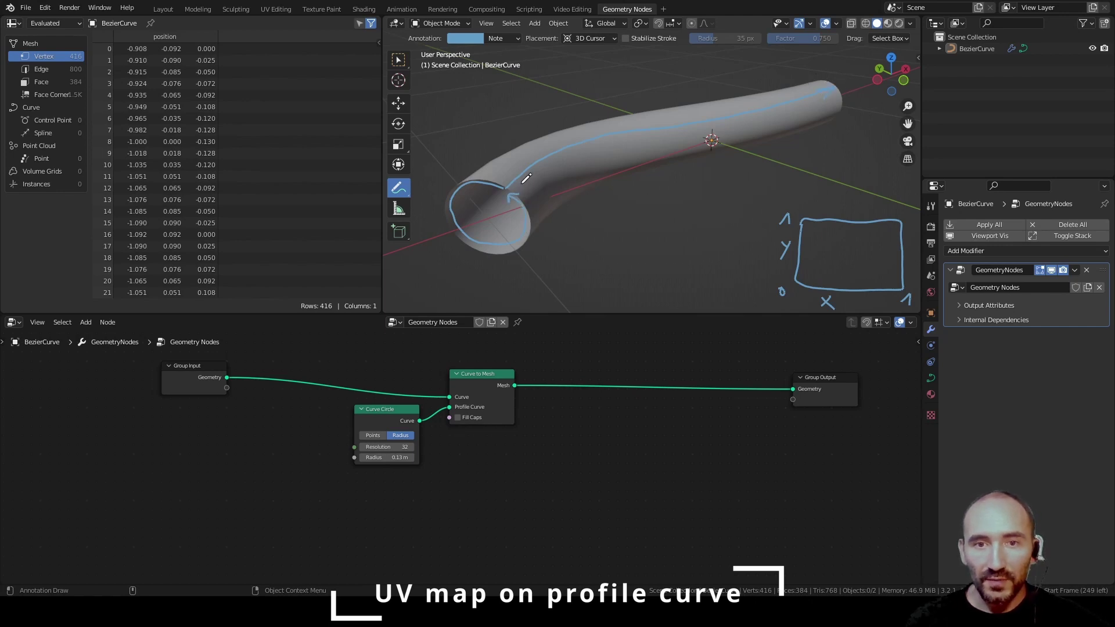
drag(524, 182, 522, 184)
mouse_move(848, 88)
mouse_down()
mouse_move(855, 78)
mouse_move(858, 90)
mouse_up()
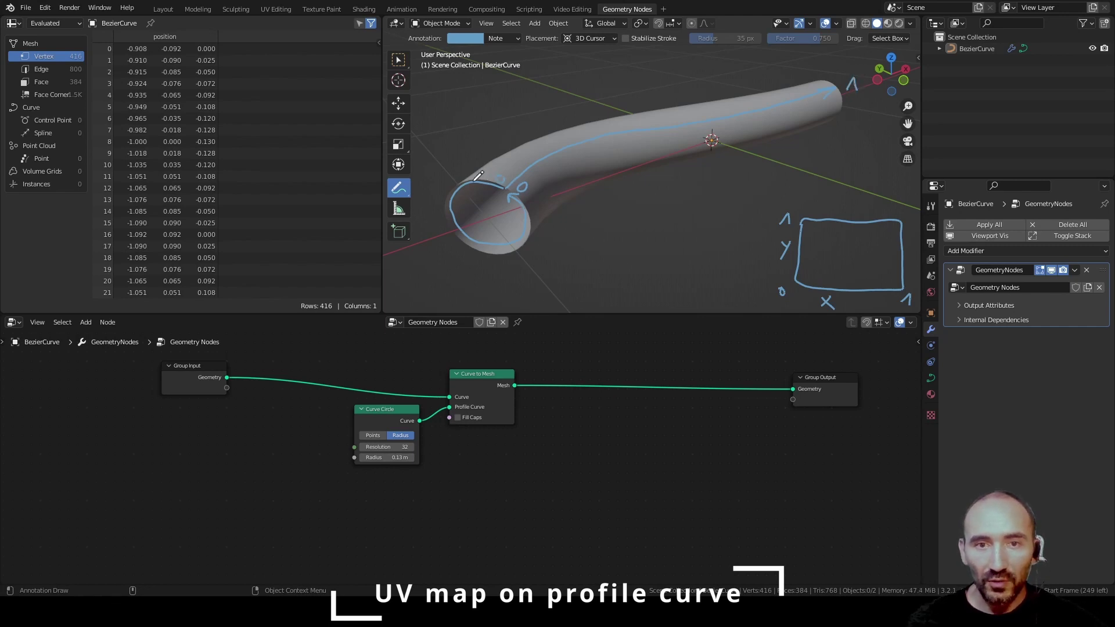
drag(523, 201, 531, 206)
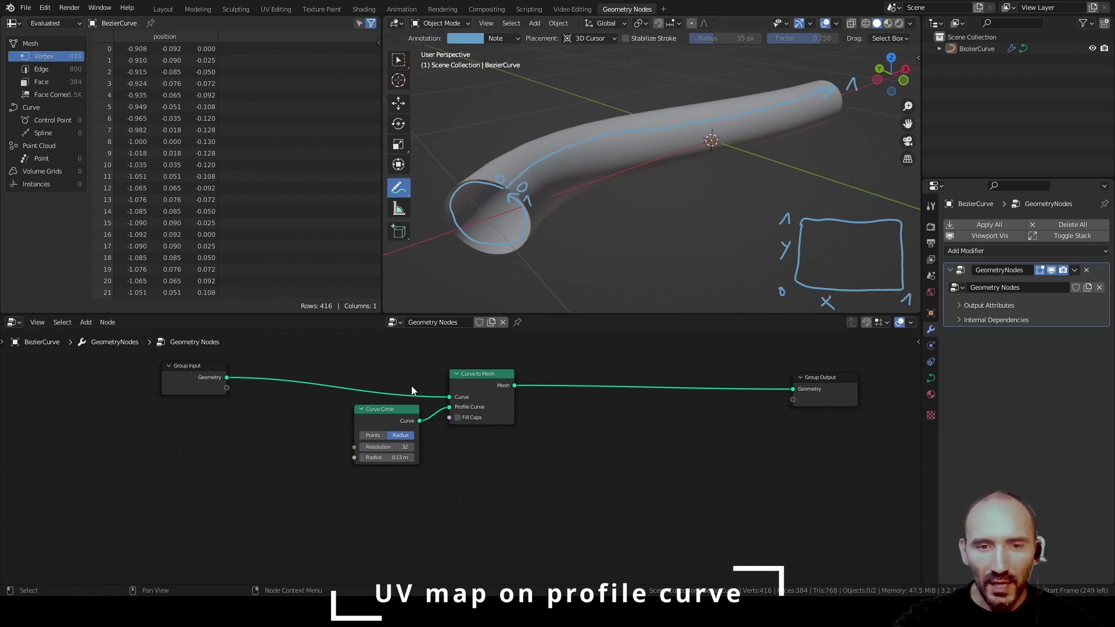
Set the Curve Circle resolution to 4, leave the Annotate tool and select the tube in the viewport
click(384, 448)
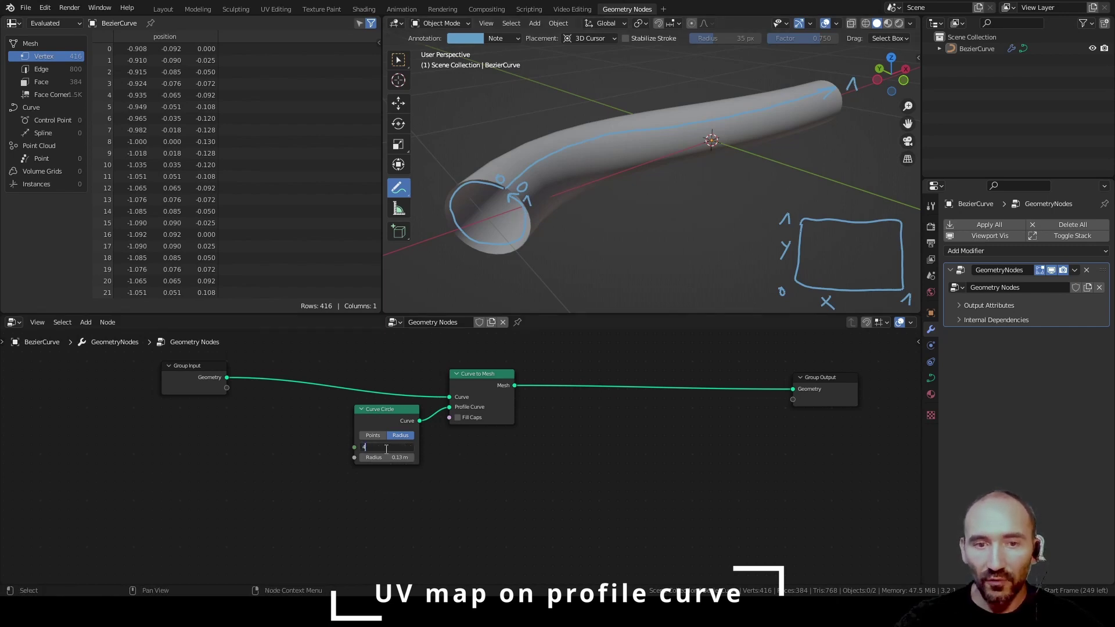
text(4)
key(Return)
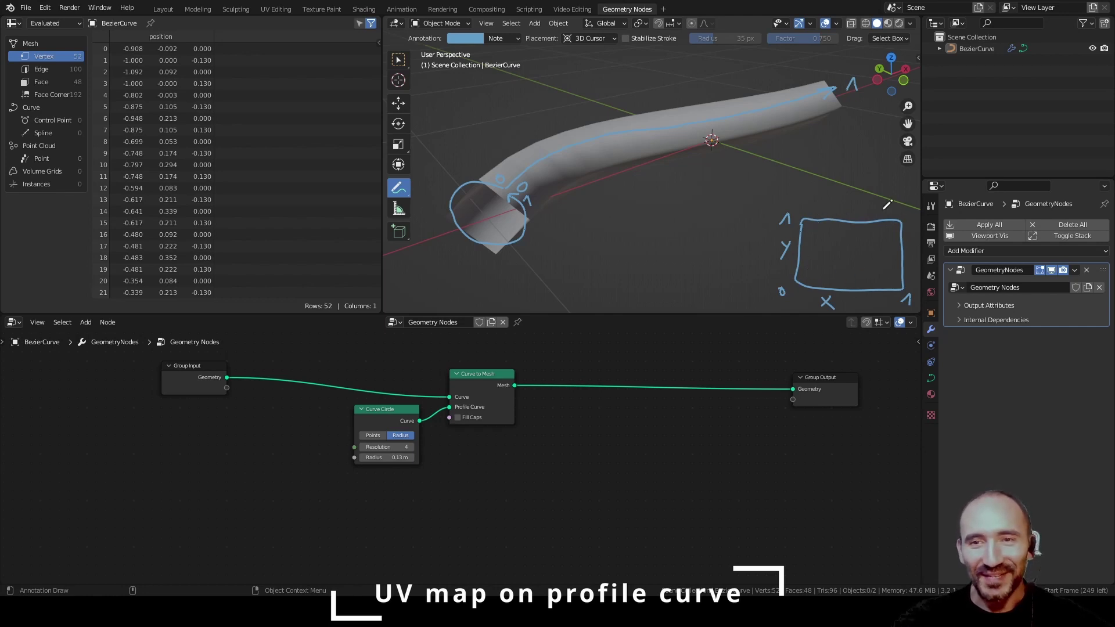
key(w)
click(515, 238)
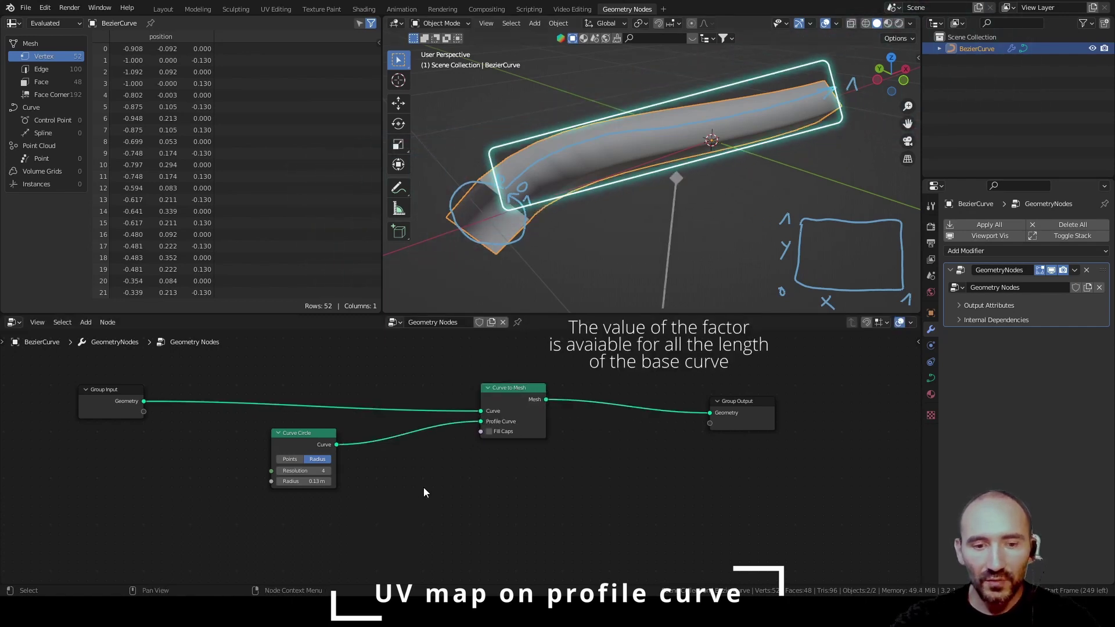
Add a Spline Parameter node near the Curve Circle node
key(F3)
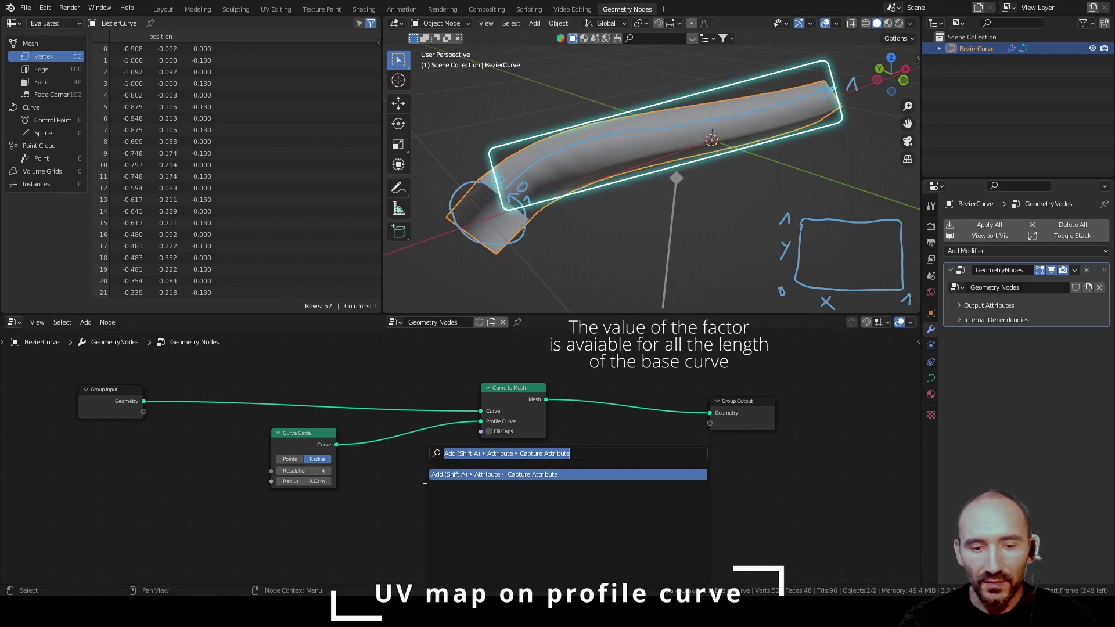
text(spline pa)
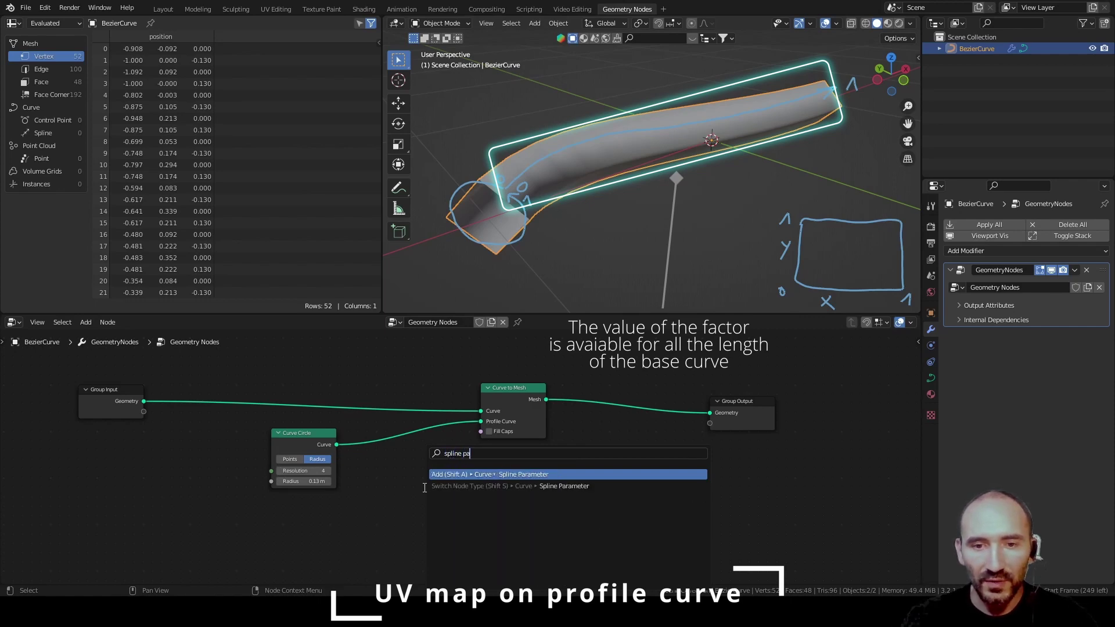
key(Return)
click(488, 485)
Insert a Capture Attribute node between Curve Circle and Curve to Mesh, and connect the Spline Parameter Factor to its Value
key(F3)
text(capture)
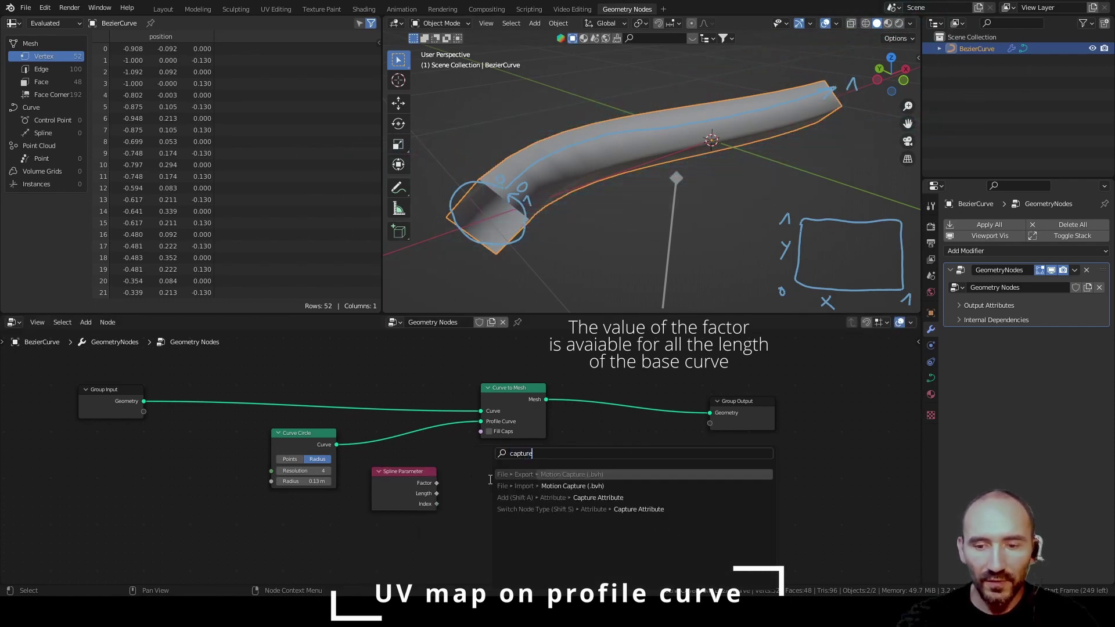
click(501, 497)
click(379, 419)
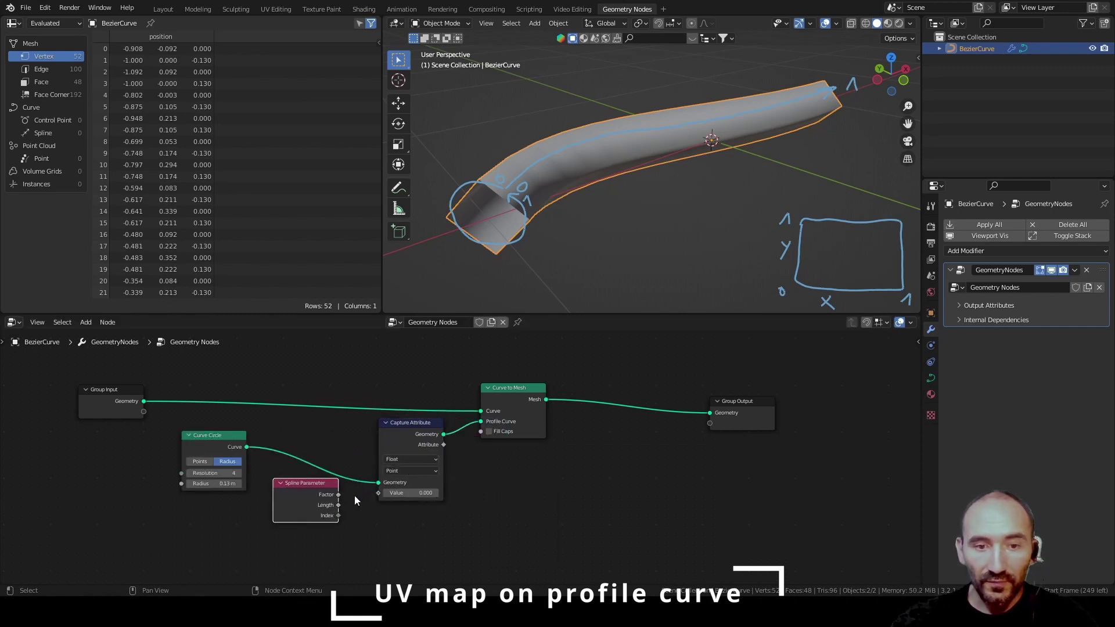
drag(339, 495, 378, 493)
Add a Combine XYZ node and place it below the link between Curve to Mesh and Group Output
key(F3)
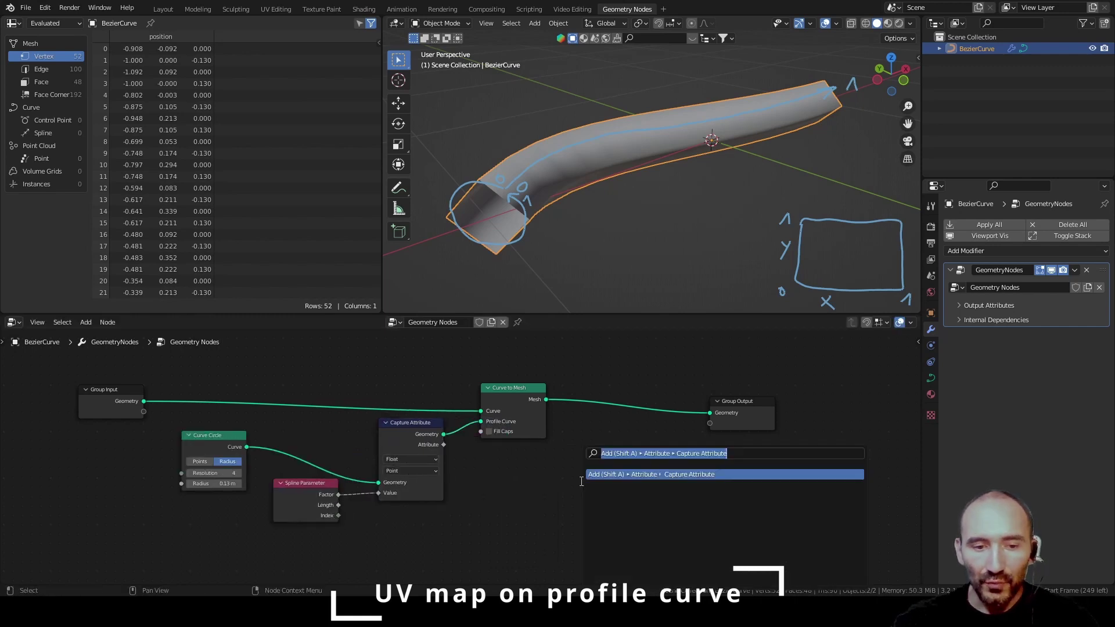
text(combin)
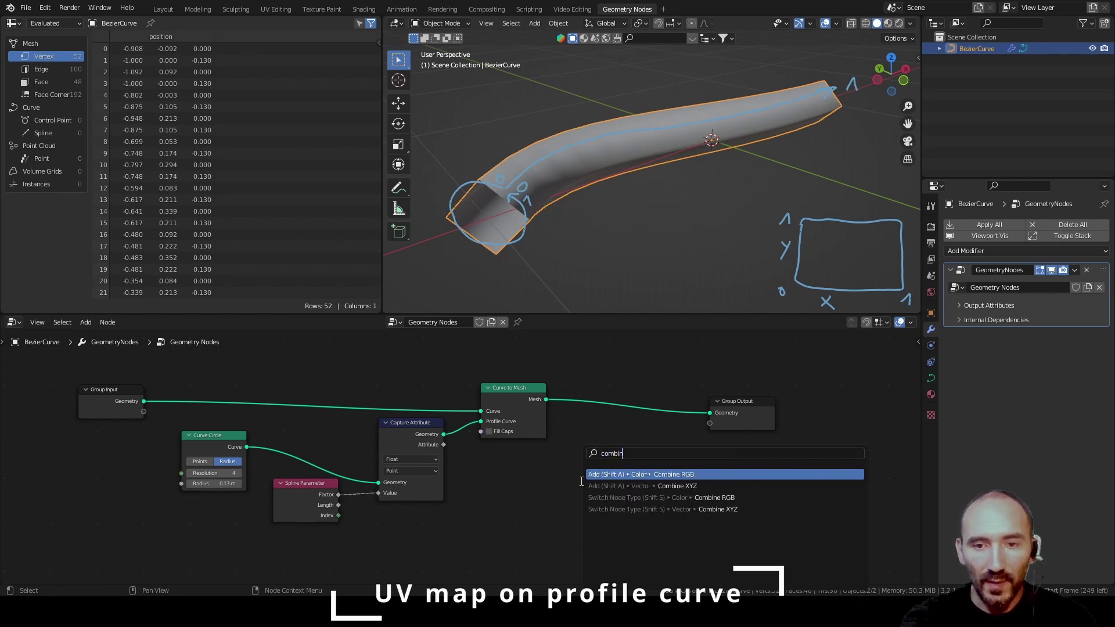
key(Down)
key(Return)
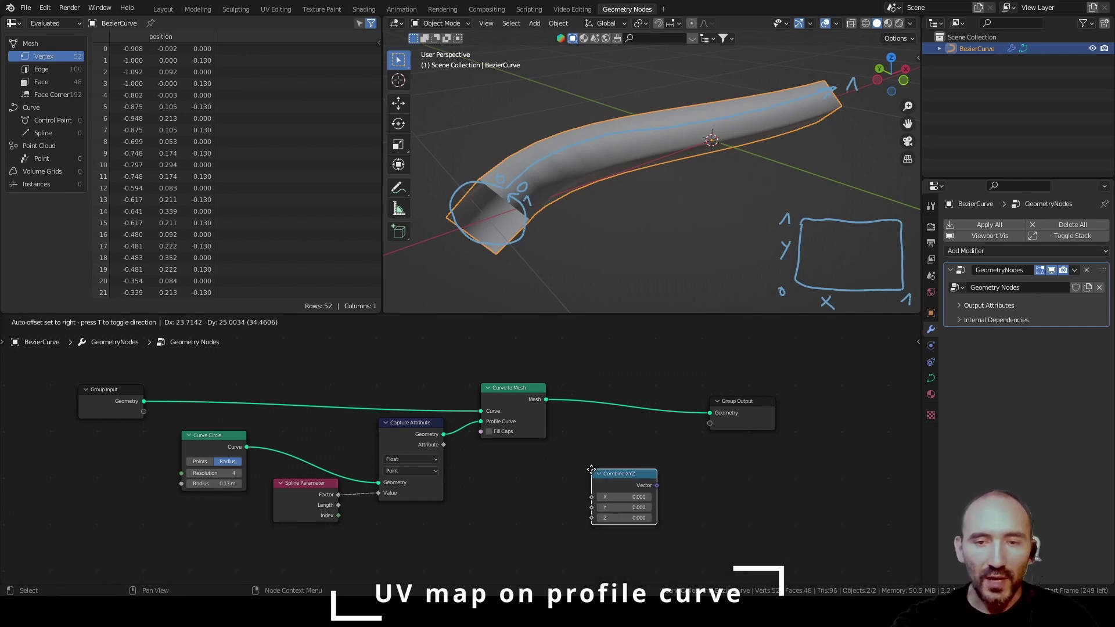
click(604, 434)
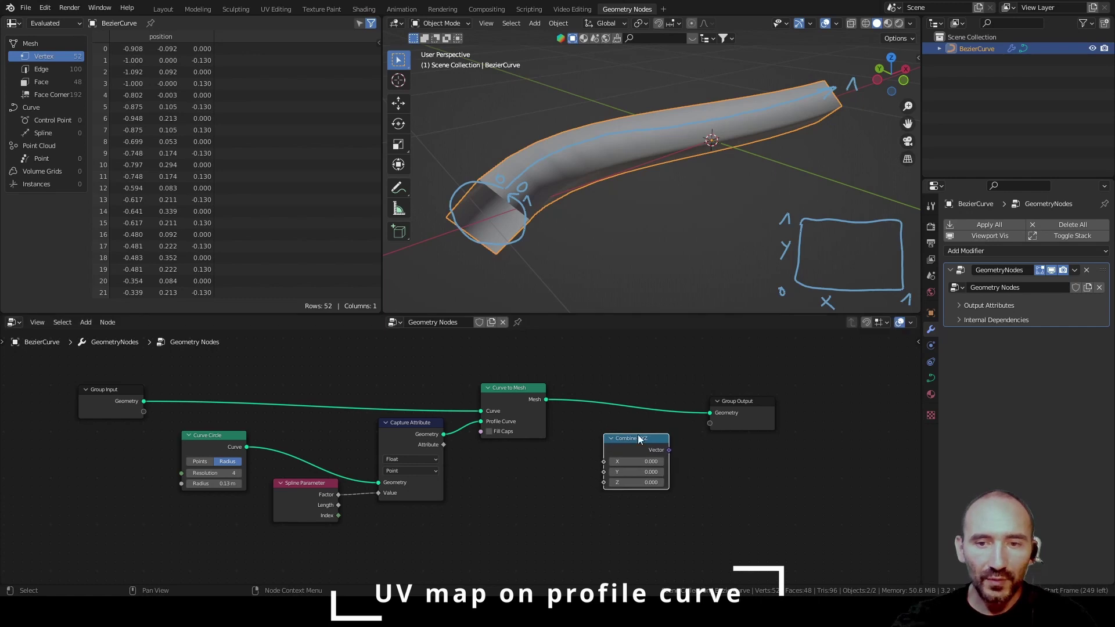
Connect the Combine XYZ Vector to a new Group Output socket and the captured profile attribute to its X input
drag(670, 450, 712, 427)
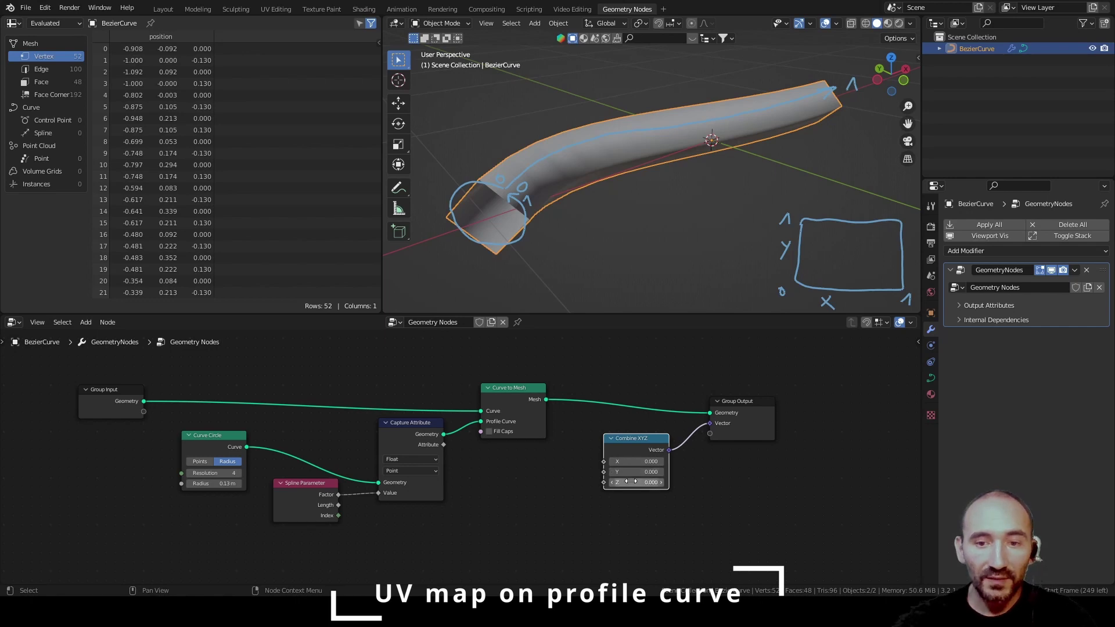
click(495, 500)
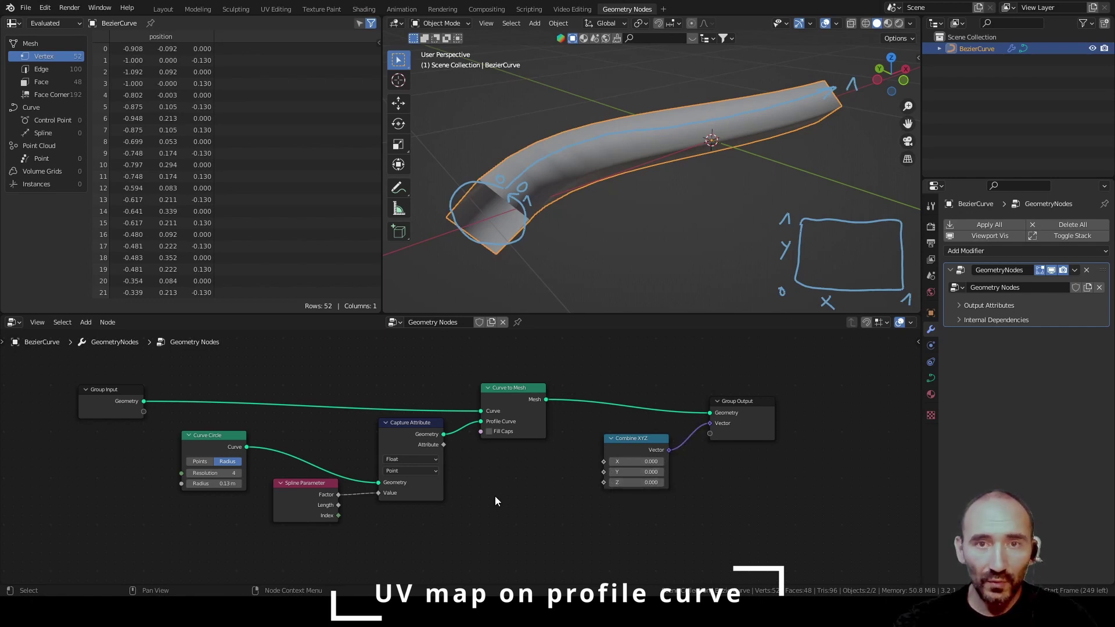
drag(443, 444, 605, 463)
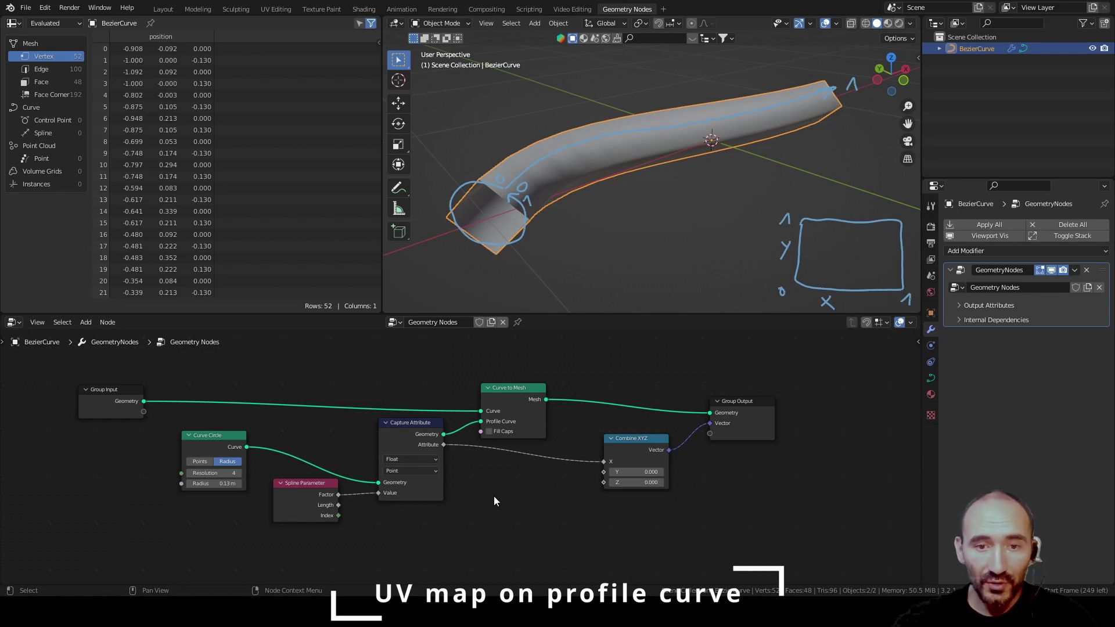
Duplicate Capture Attribute onto the link between Group Input and Curve to Mesh, with the Spline Parameter Factor as its Value
key(shift+d)
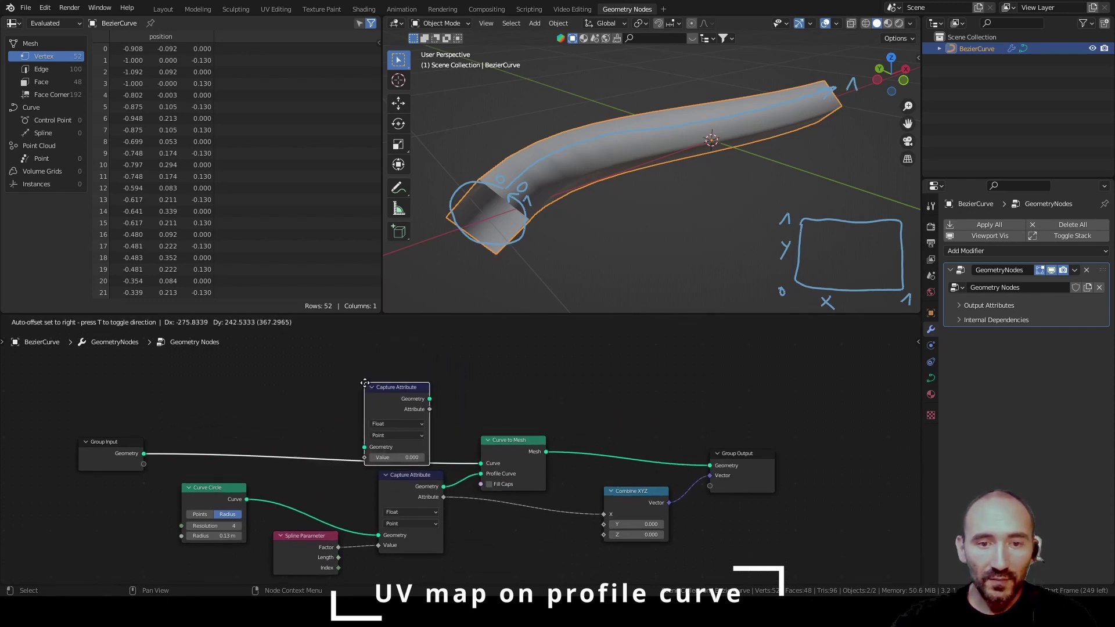
click(399, 390)
click(409, 424)
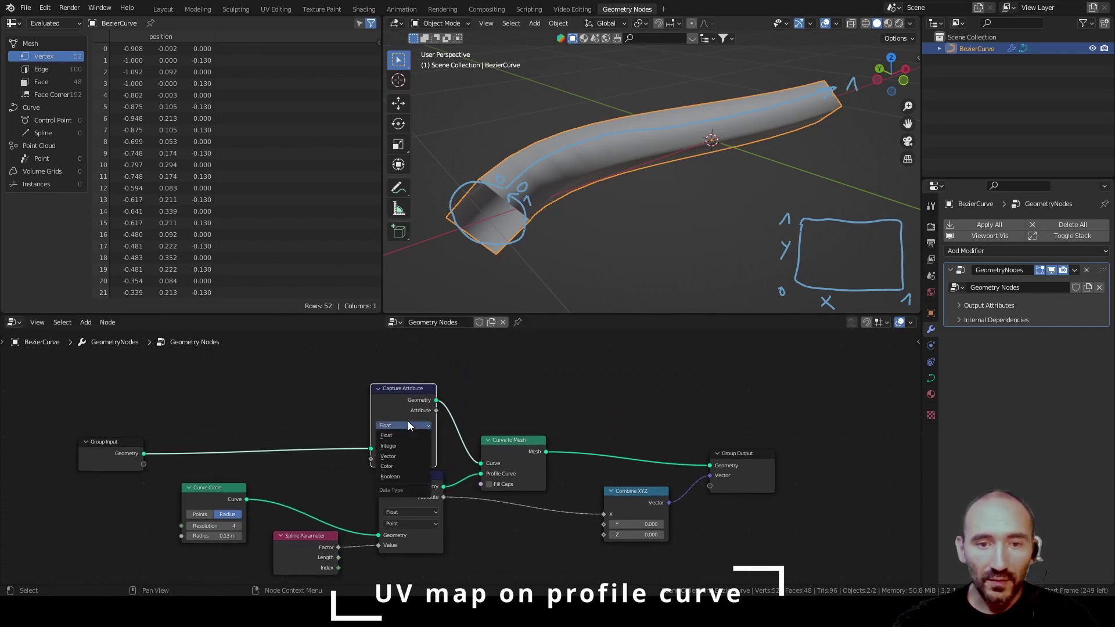
drag(301, 541, 372, 459)
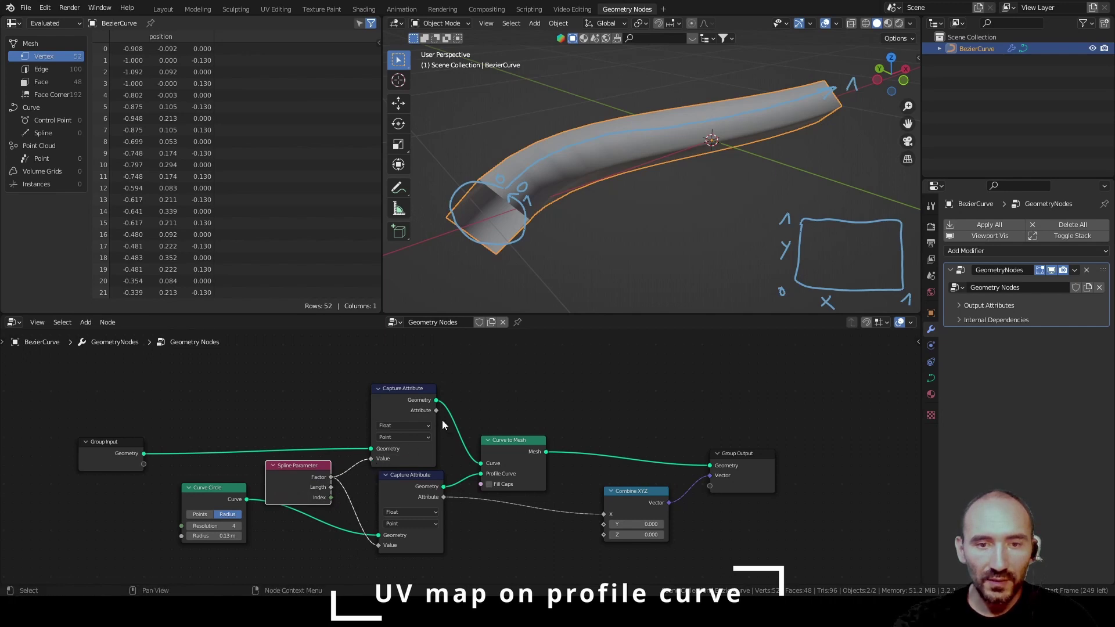
Connect the base curve's captured attribute to Combine XYZ X and the profile's to Y, and tidy the output-side nodes
drag(436, 411, 606, 519)
drag(444, 498, 604, 524)
drag(506, 453, 610, 436)
drag(734, 455, 720, 441)
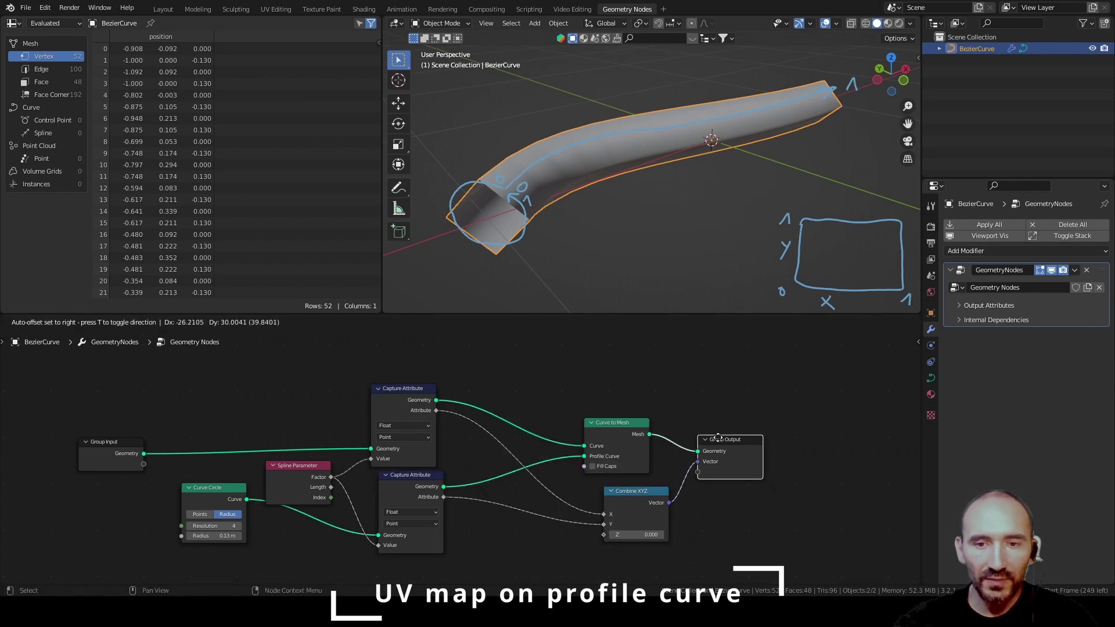
drag(636, 492, 613, 484)
Rename the Group Output's Vector socket to UVmap
click(728, 445)
key(n)
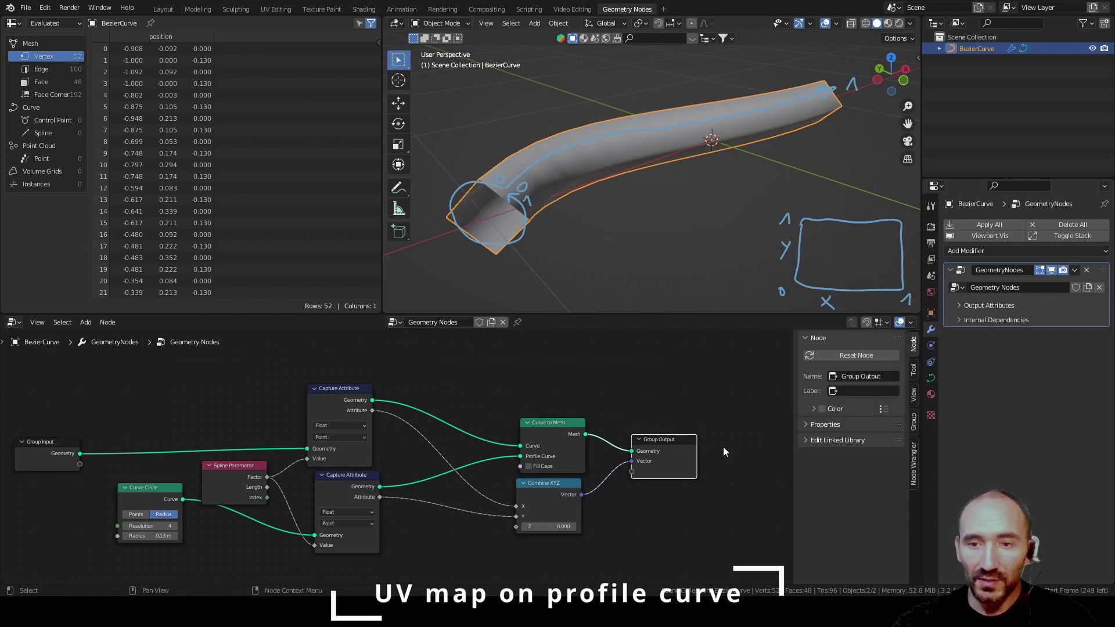
click(913, 423)
click(833, 465)
scroll(854, 465, down, 3)
text(U)
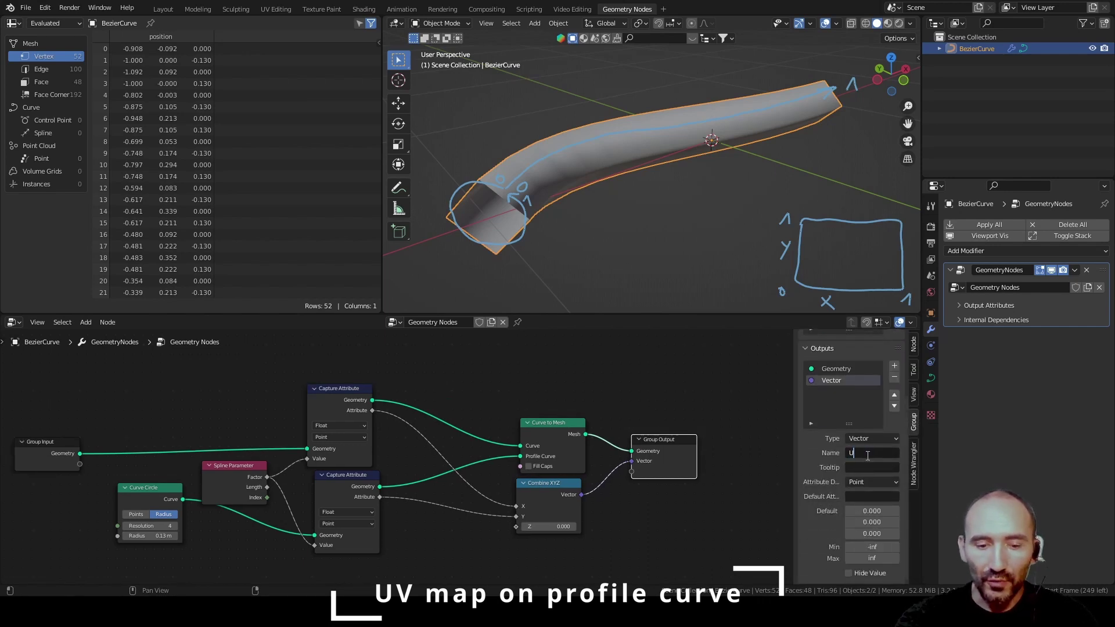
text(Vmap)
key(Return)
Assign the attribute name UV to the UVmap output of the Geometry Nodes modifier
click(982, 306)
click(1034, 323)
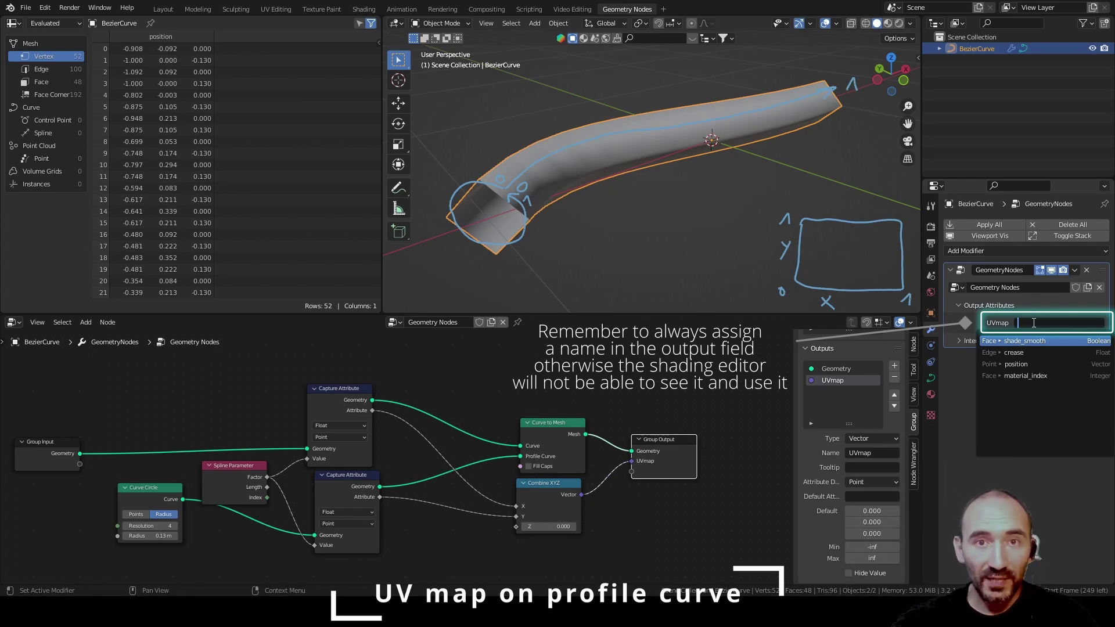
text(UV)
key(Return)
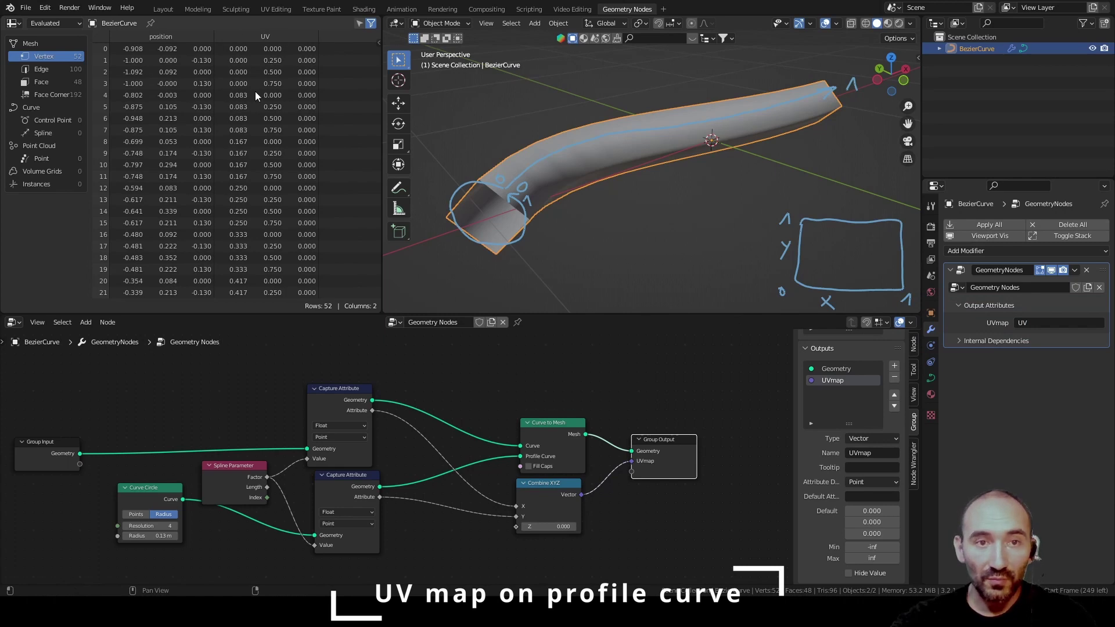
Gather both Capture Attribute nodes and Spline Parameter near Curve to Mesh, and move Curve Circle away beneath Group Input
middle_drag(450, 391, 544, 366)
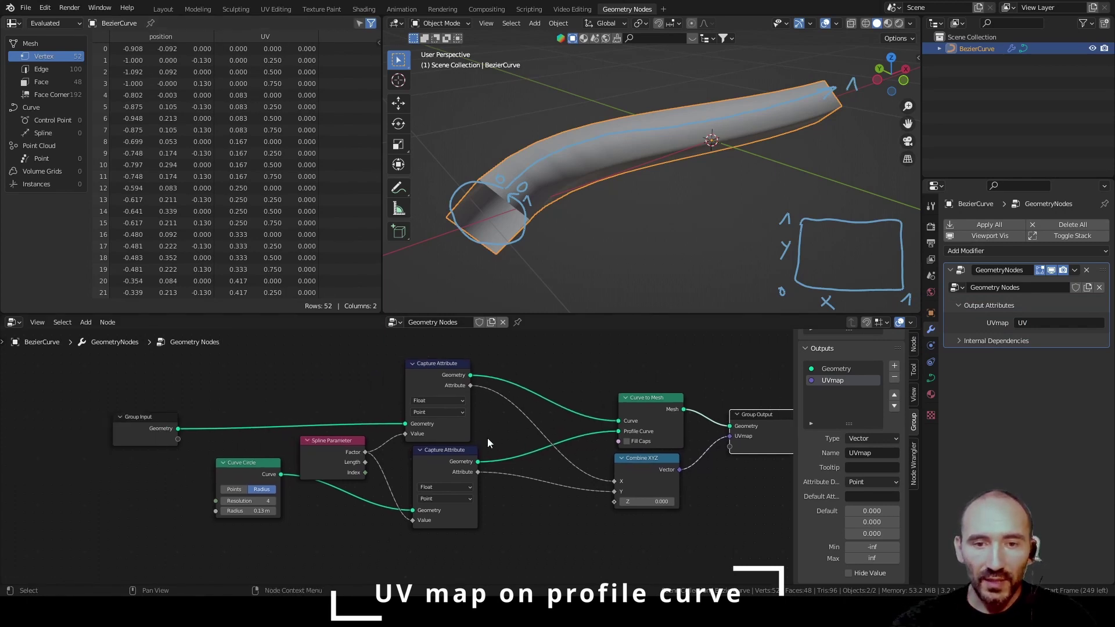
drag(441, 462, 520, 481)
drag(428, 377, 523, 386)
drag(331, 441, 433, 456)
drag(241, 469, 200, 507)
Group Spline Parameter, both Capture Attribute nodes, Curve to Mesh and Combine XYZ into one node group named UVcreator
middle_drag(450, 391, 357, 388)
drag(358, 386, 608, 549)
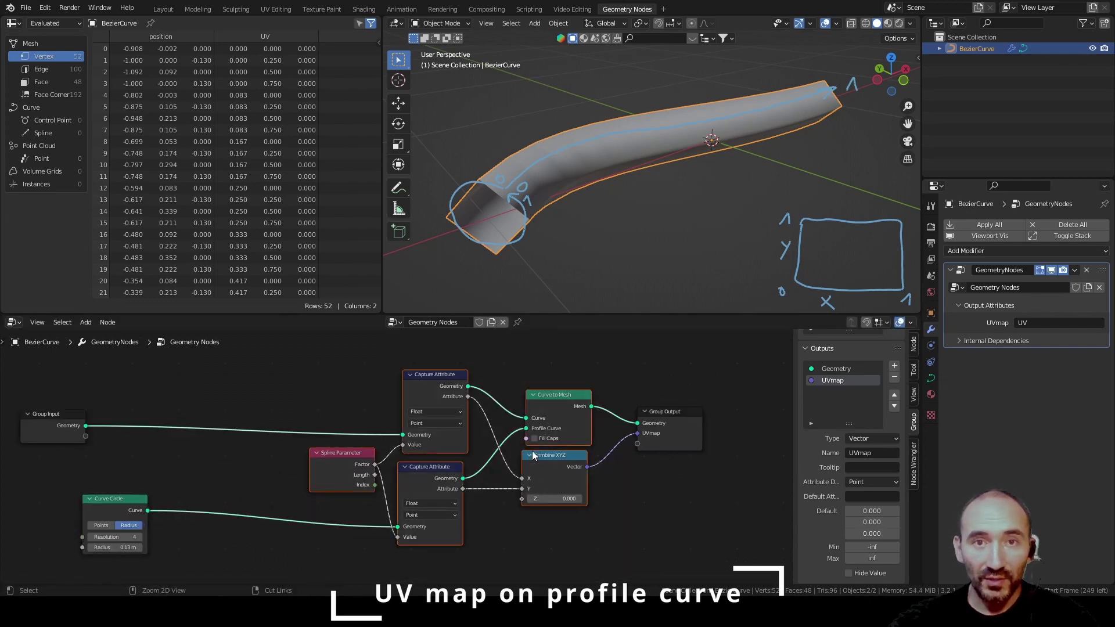
key(ctrl+g)
key(Tab)
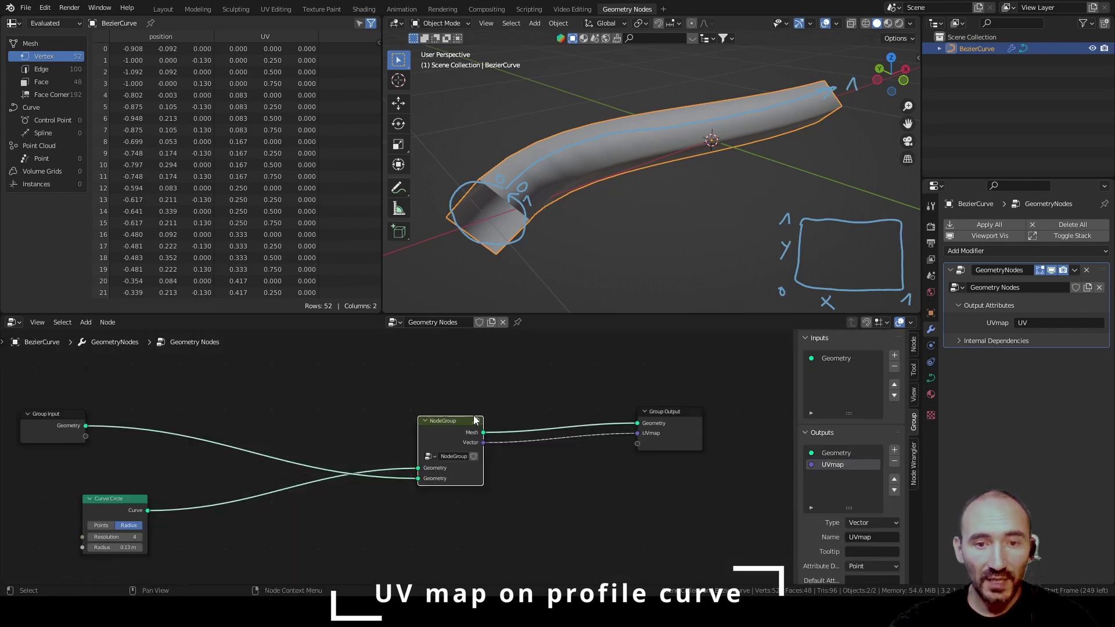
drag(446, 455, 524, 435)
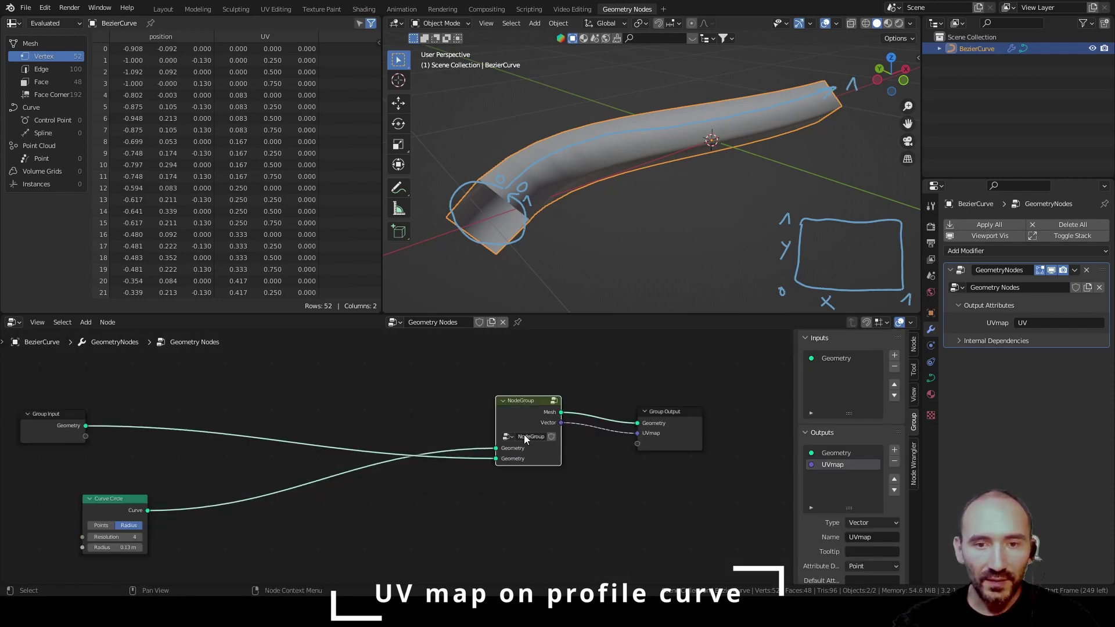
text(UVcreator)
key(Return)
Inside the UVcreator group, move the second Geometry input to first place and rename it Curve
key(Tab)
click(263, 462)
click(827, 371)
click(895, 384)
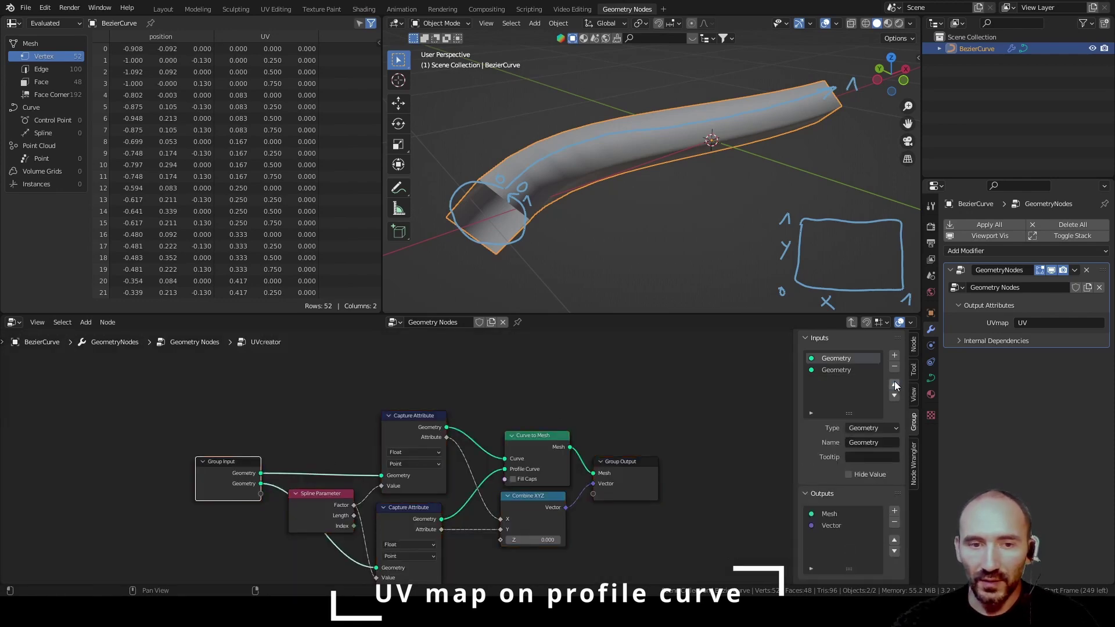
click(875, 443)
text(Cur)
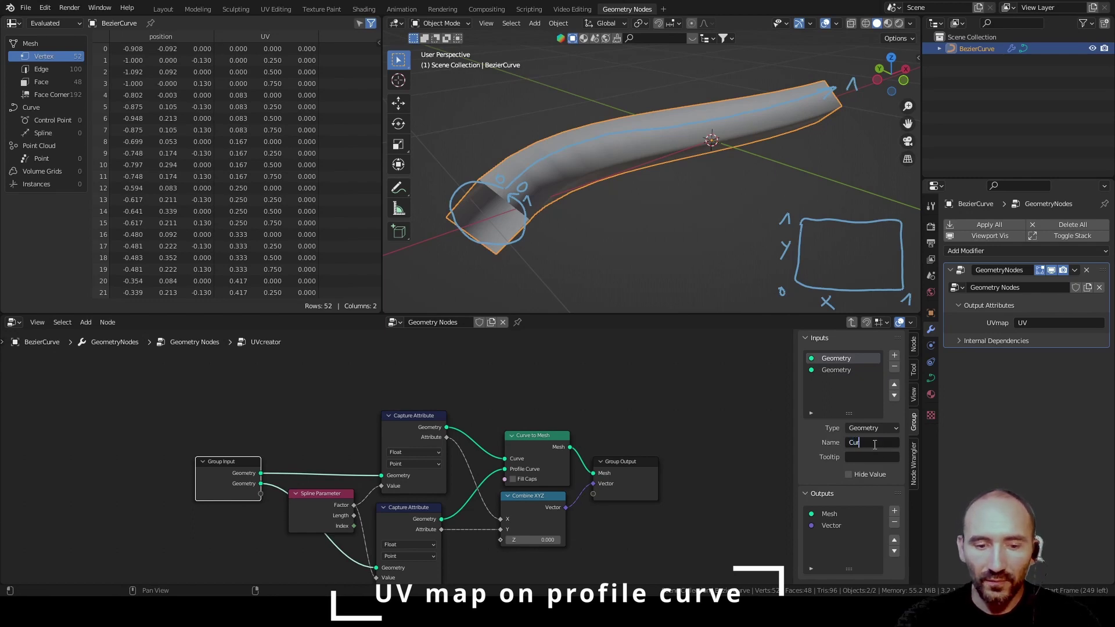
text(ve)
key(Return)
Rename the other Geometry input of UVcreator to Profile curve and leave the group
click(846, 368)
text(Profil)
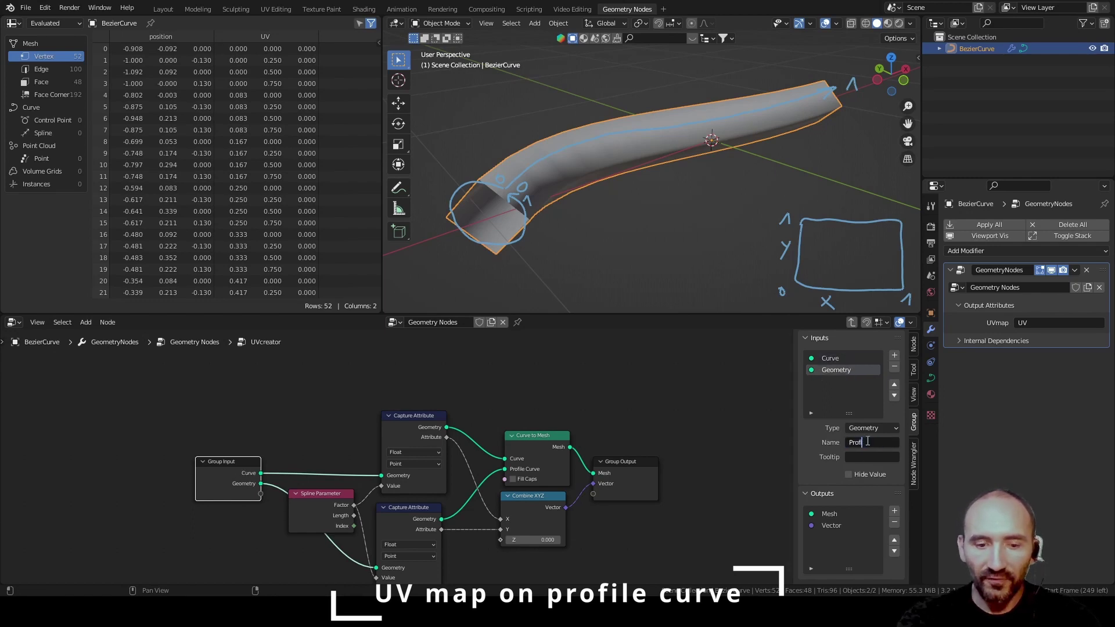
text(e curve)
key(Return)
key(Tab)
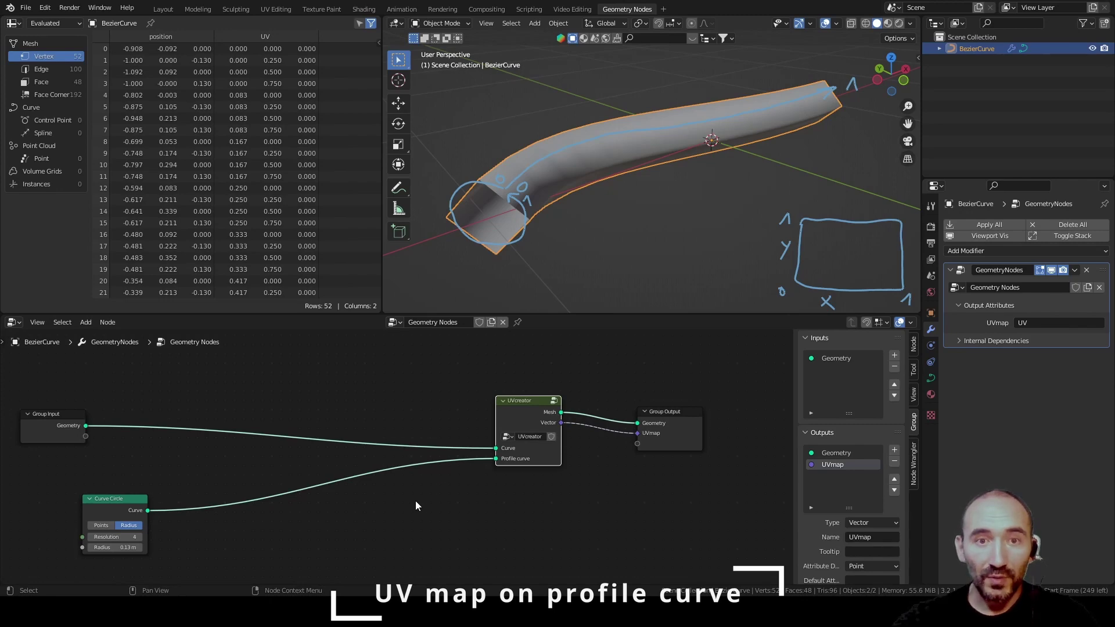
In the Shading workspace, create a material with an Attribute node reading UV and check the name against the modifier's output attribute
click(363, 9)
click(579, 346)
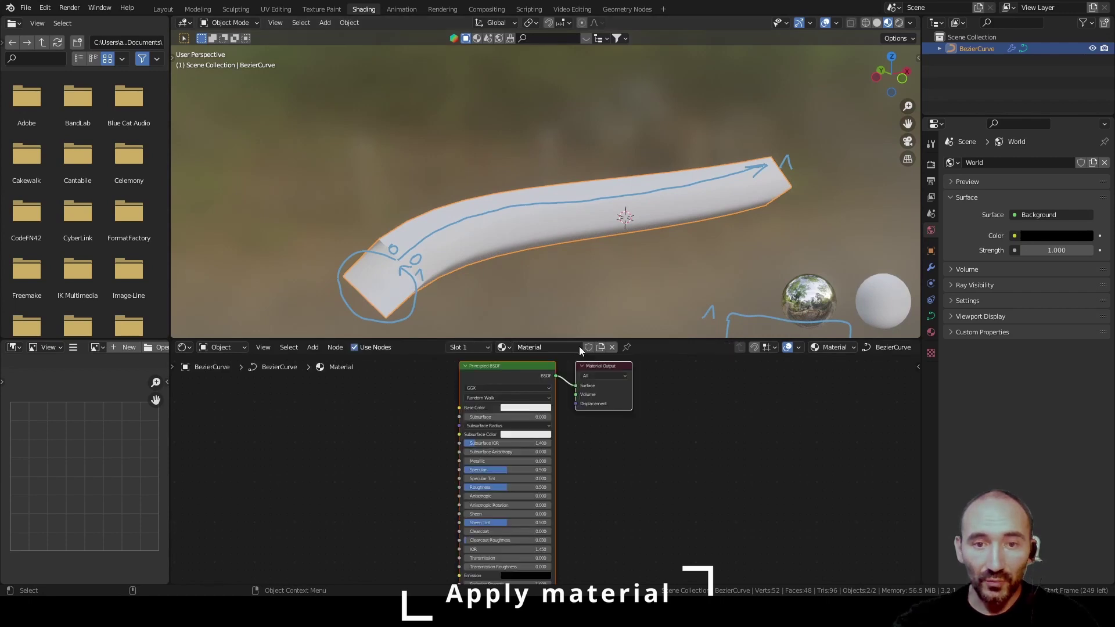
key(F3)
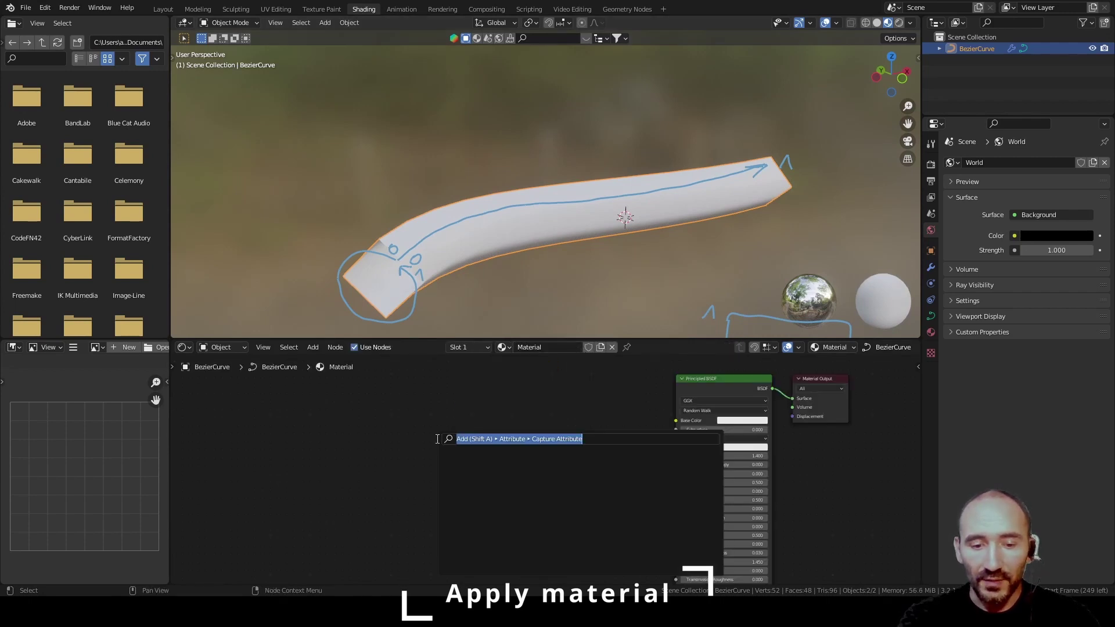
text(attribu)
key(Return)
click(446, 424)
click(487, 487)
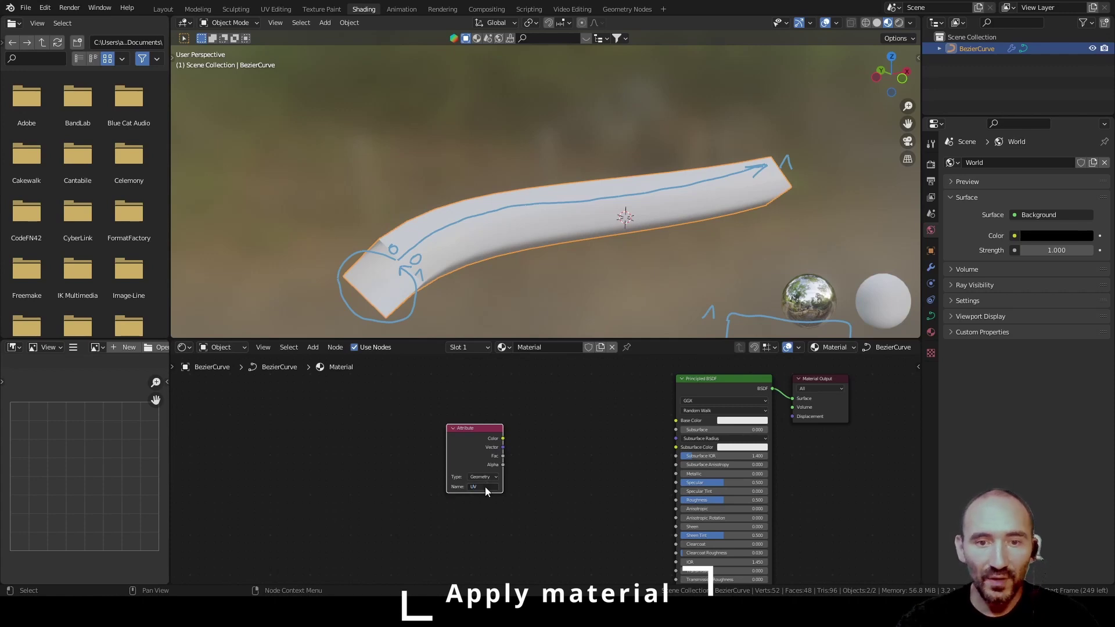
click(931, 268)
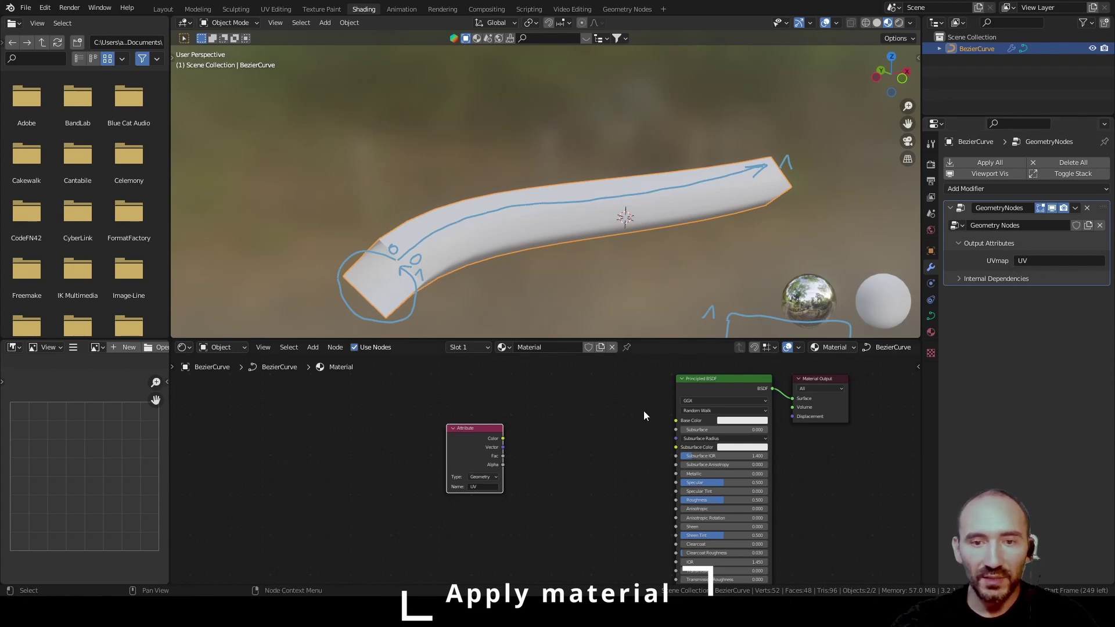
Add a Checker Texture with black as Color2, feed it the Attribute Vector and connect its Color to Base Color
middle_drag(633, 424, 456, 434)
key(F3)
text(checker)
key(Return)
click(382, 412)
drag(326, 457, 381, 443)
click(418, 461)
drag(475, 375, 500, 428)
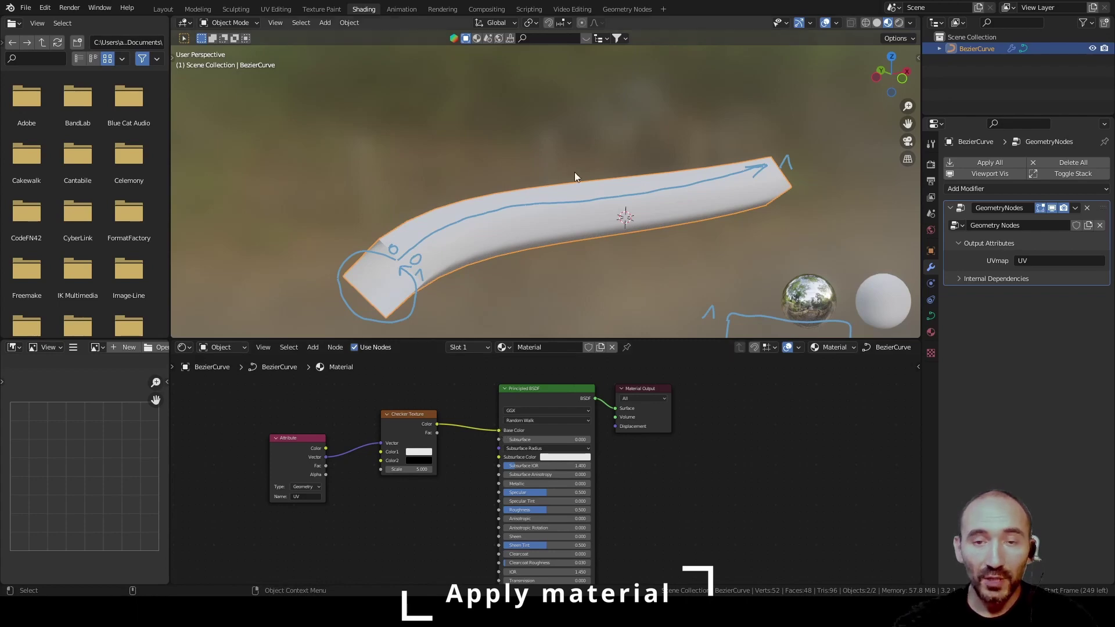
In the Geometry Nodes workspace, insert a Set Material node on the link between UVcreator Mesh and Group Output
click(625, 8)
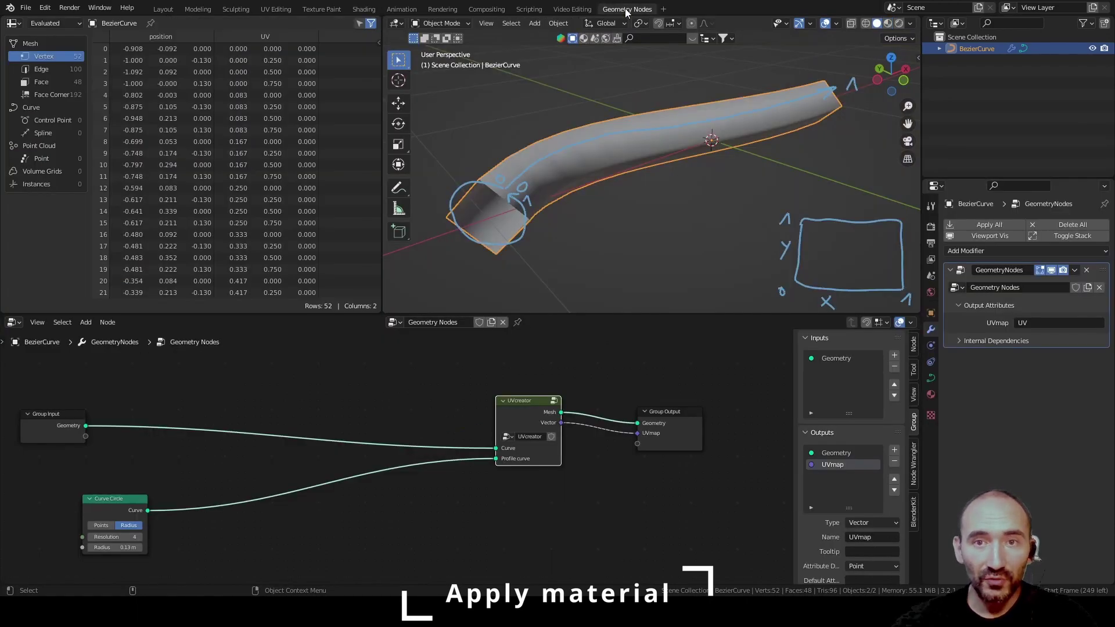
middle_drag(585, 370, 342, 353)
scroll(349, 360, up, 2)
drag(435, 391, 584, 386)
click(448, 464)
key(shift+a)
text(set mat)
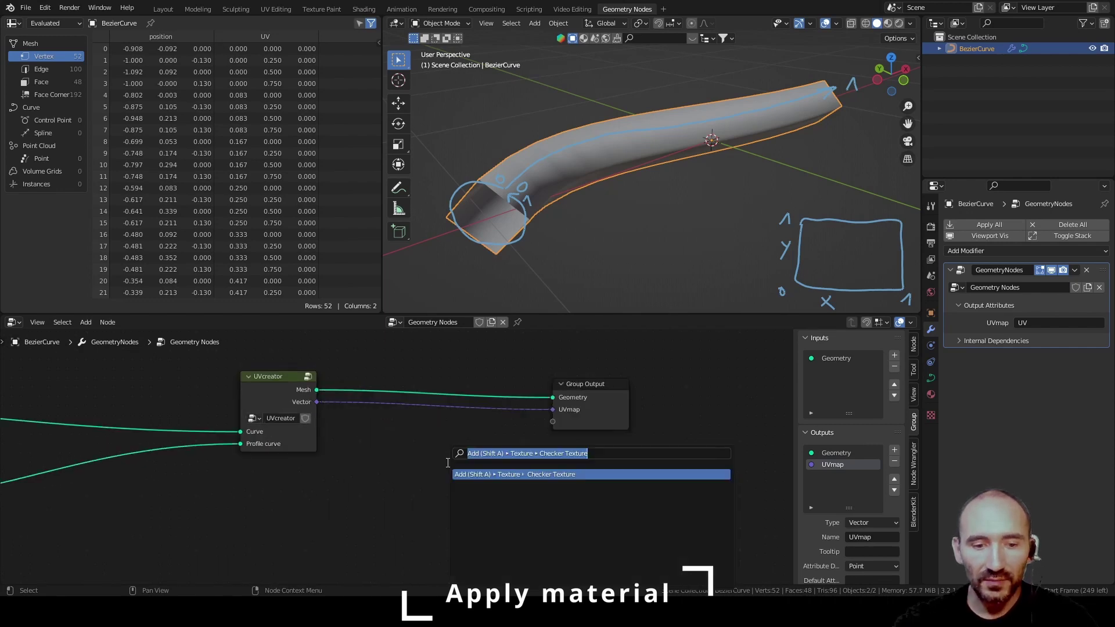
key(Return)
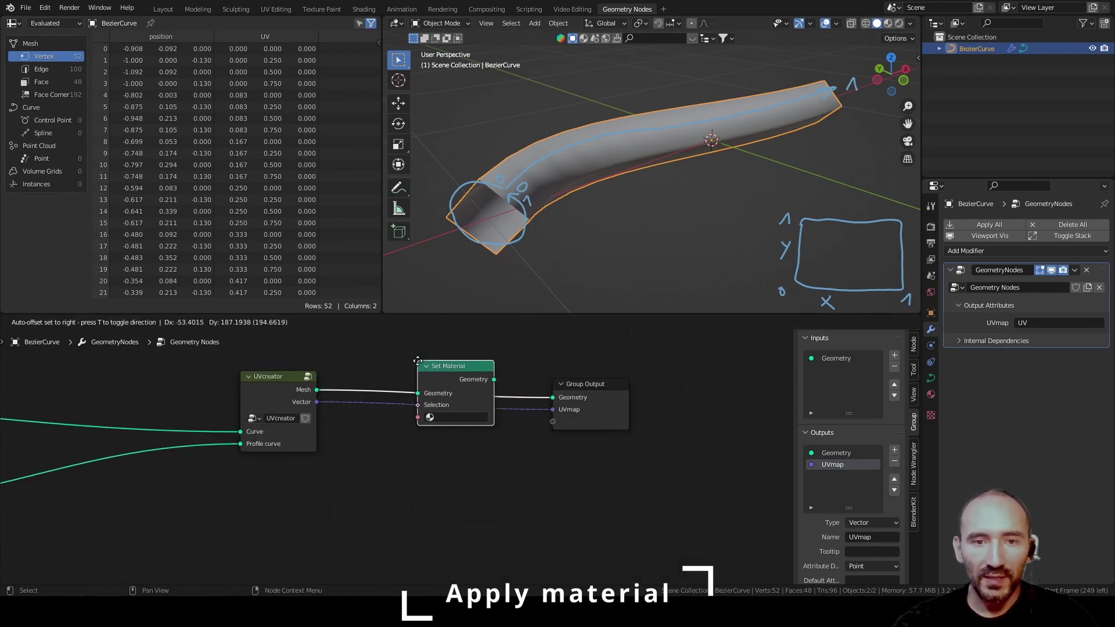
click(418, 360)
Choose Material in the Set Material node and show the viewport in Material Preview shading
click(448, 417)
click(441, 433)
click(402, 437)
click(888, 24)
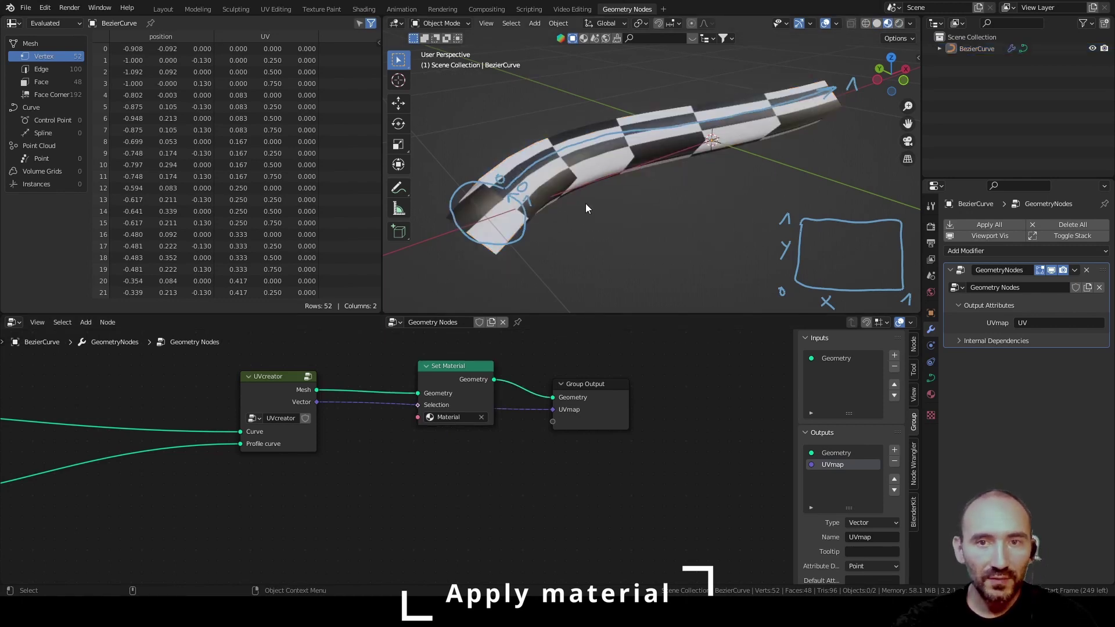
Raise the Checker Texture scale to about 16.7 in the Shading workspace and return to Geometry Nodes
click(364, 9)
drag(401, 469, 429, 469)
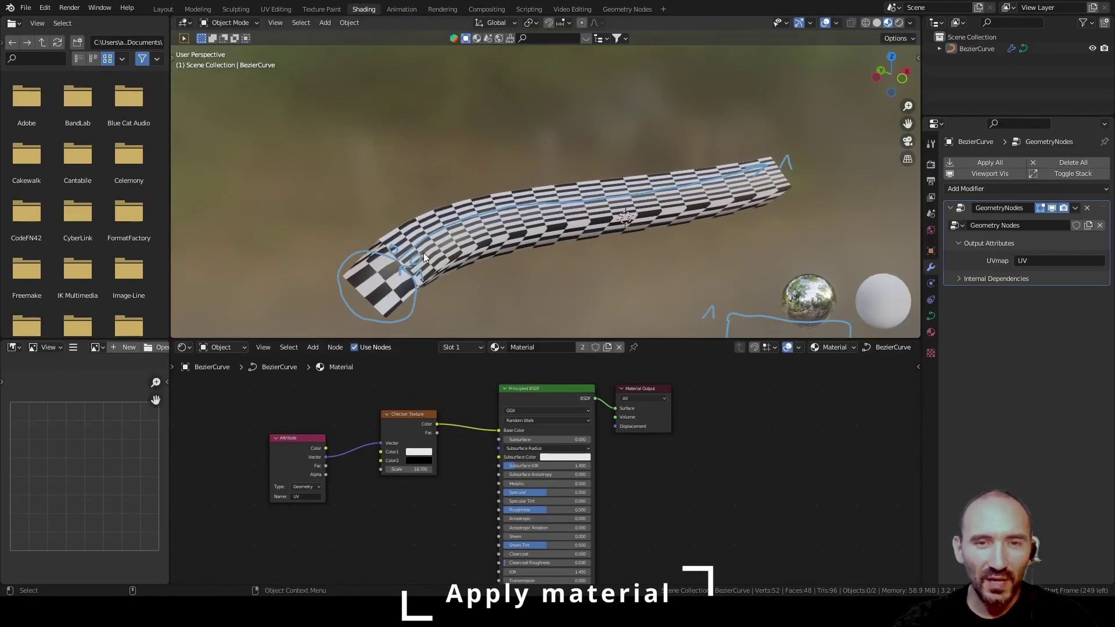
click(627, 8)
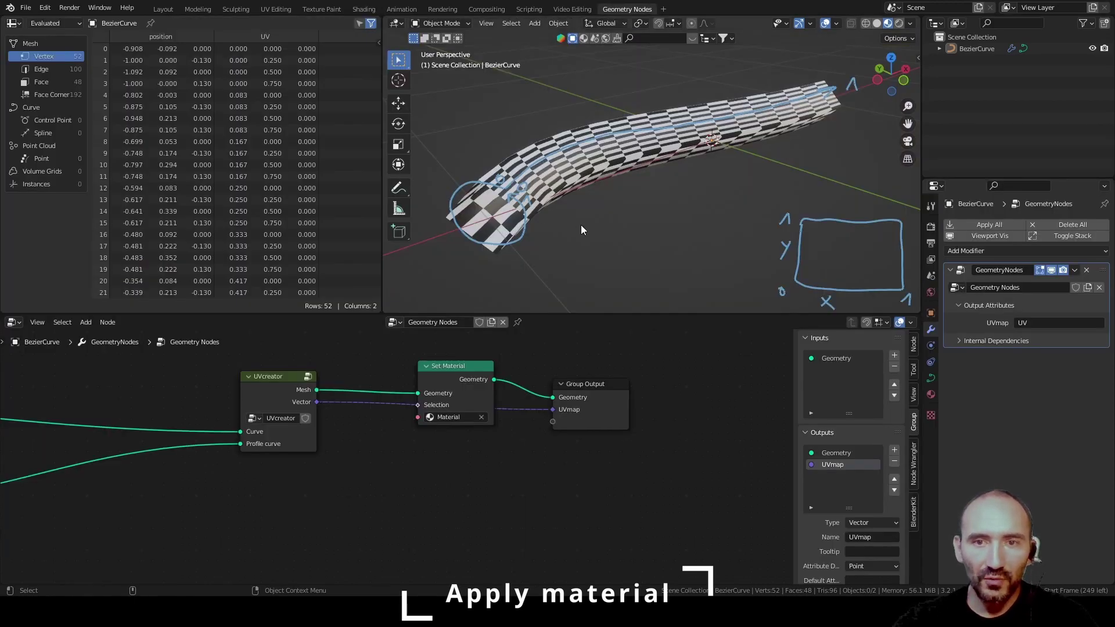
Hide the Note annotation layer in the 3D viewport
key(n)
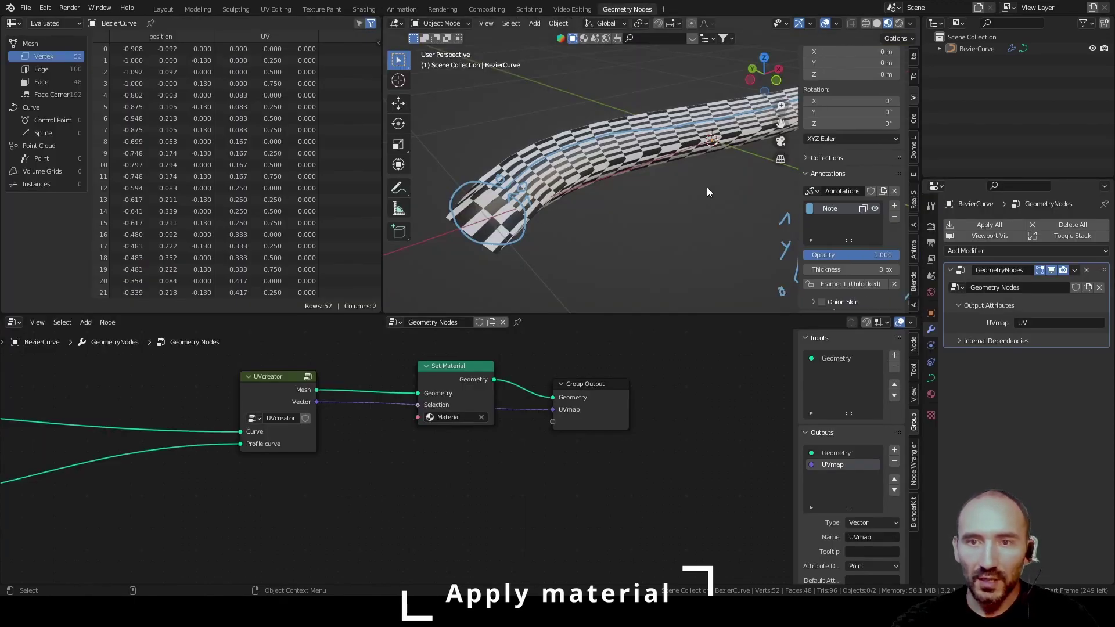
click(877, 208)
key(n)
Raise the Curve Circle resolution to 8 and inspect the checker pattern along the tube's seam
middle_drag(687, 217, 482, 169)
middle_drag(169, 383, 508, 362)
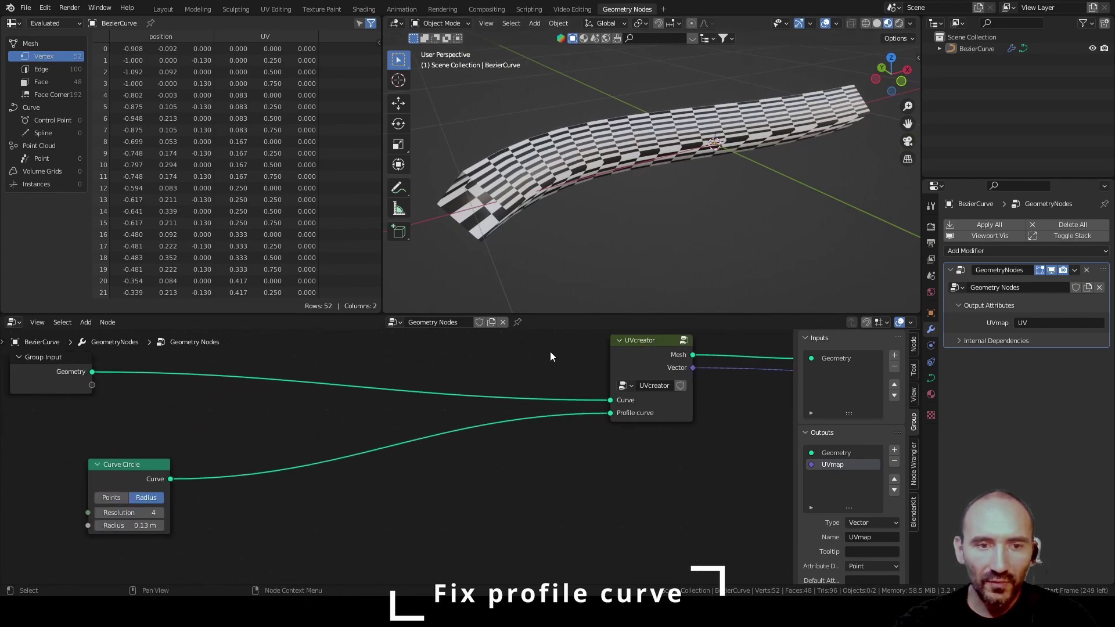
click(159, 514)
click(160, 513)
click(160, 514)
click(159, 514)
middle_drag(598, 210, 572, 161)
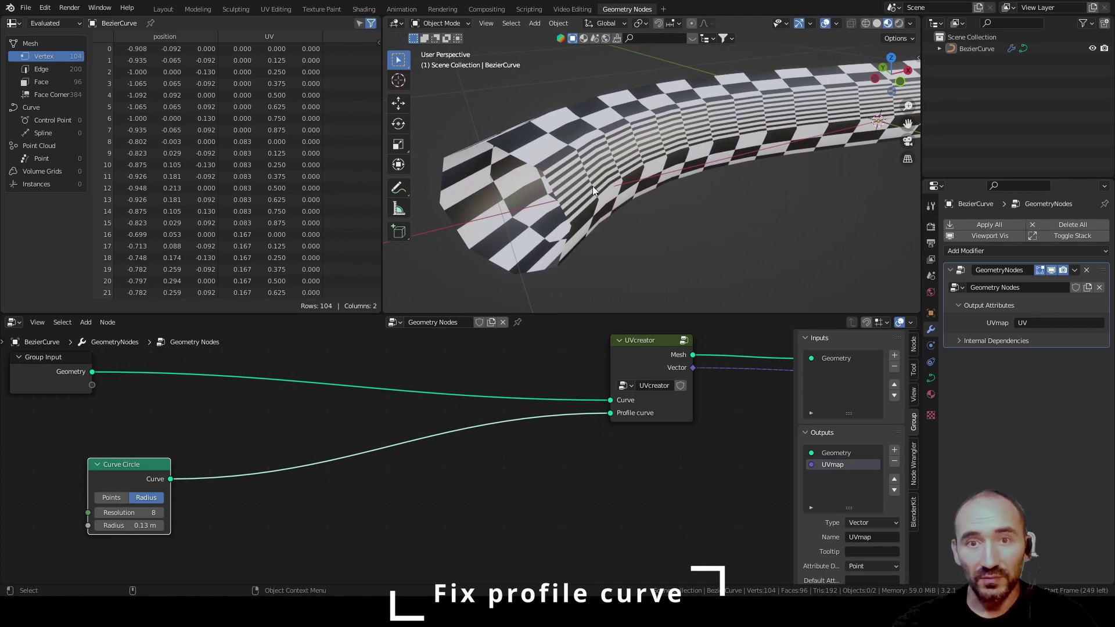
Annotate the tube's open end with a curved arrow around the profile, labelling its start 0 and its end 8
key(shift+space)
key(d)
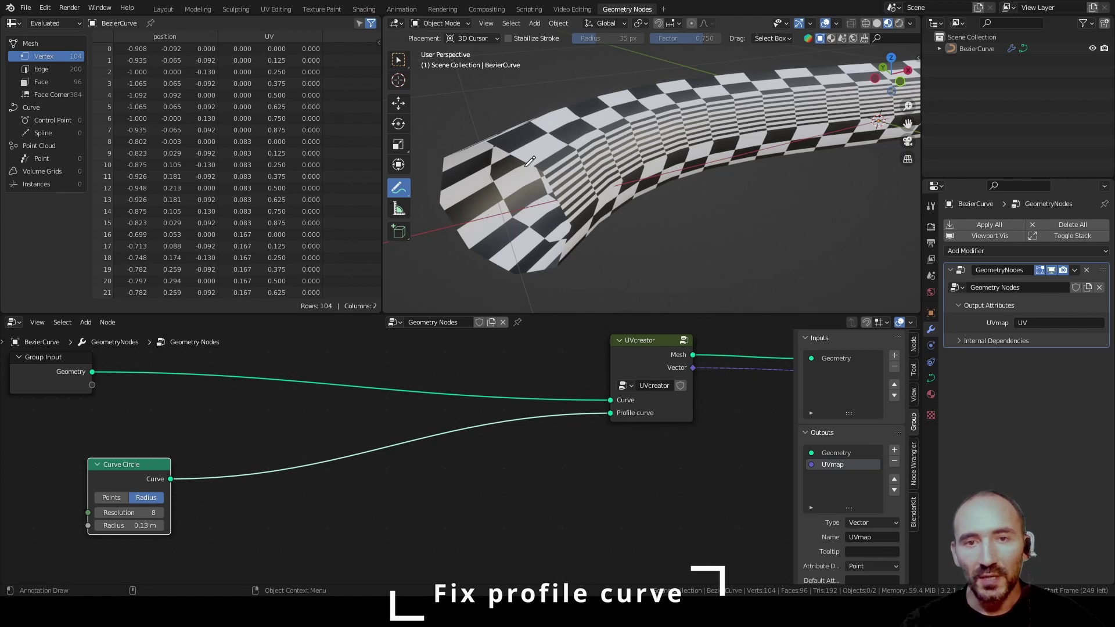
mouse_move(536, 174)
mouse_down()
mouse_move(497, 152)
mouse_move(566, 247)
mouse_move(562, 235)
mouse_up()
drag(536, 161, 542, 159)
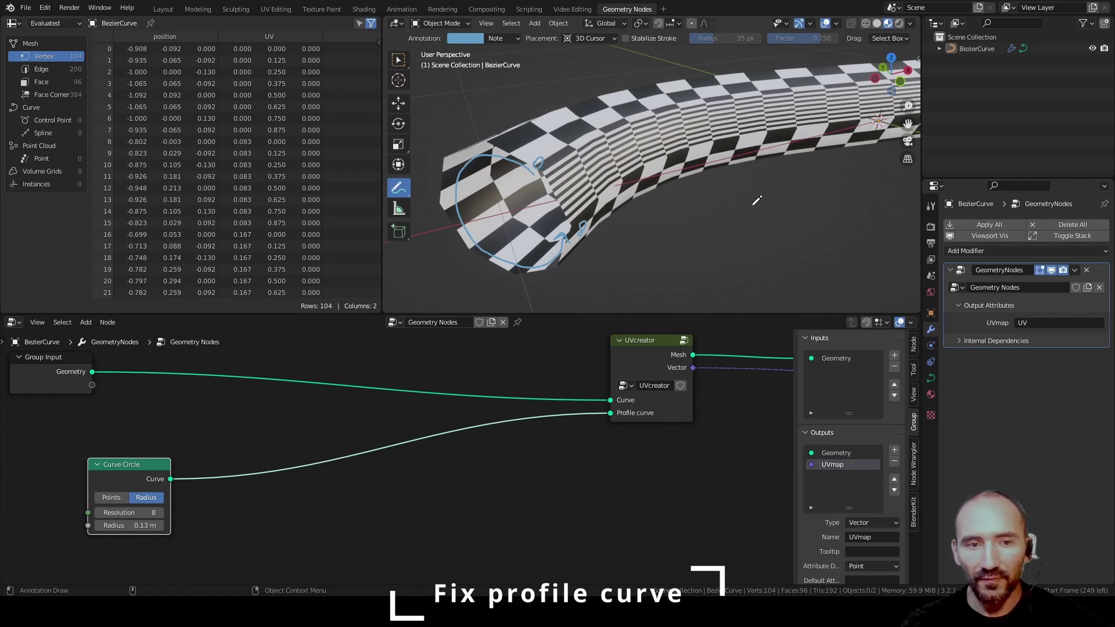
Set the Curve Circle resolution to 4
click(98, 512)
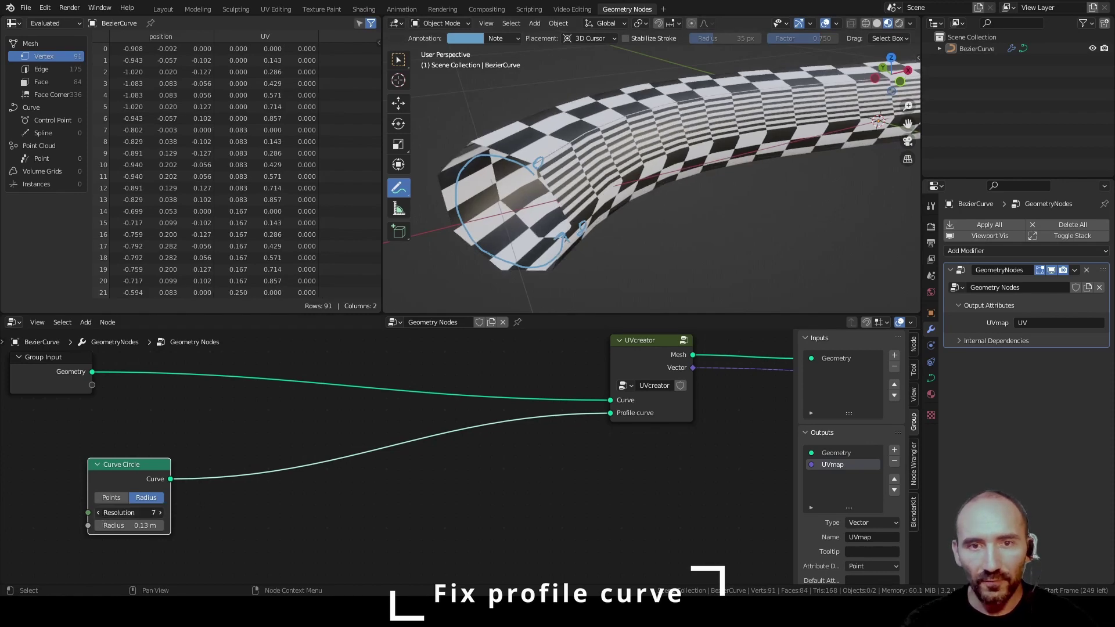
click(99, 513)
click(98, 513)
click(99, 513)
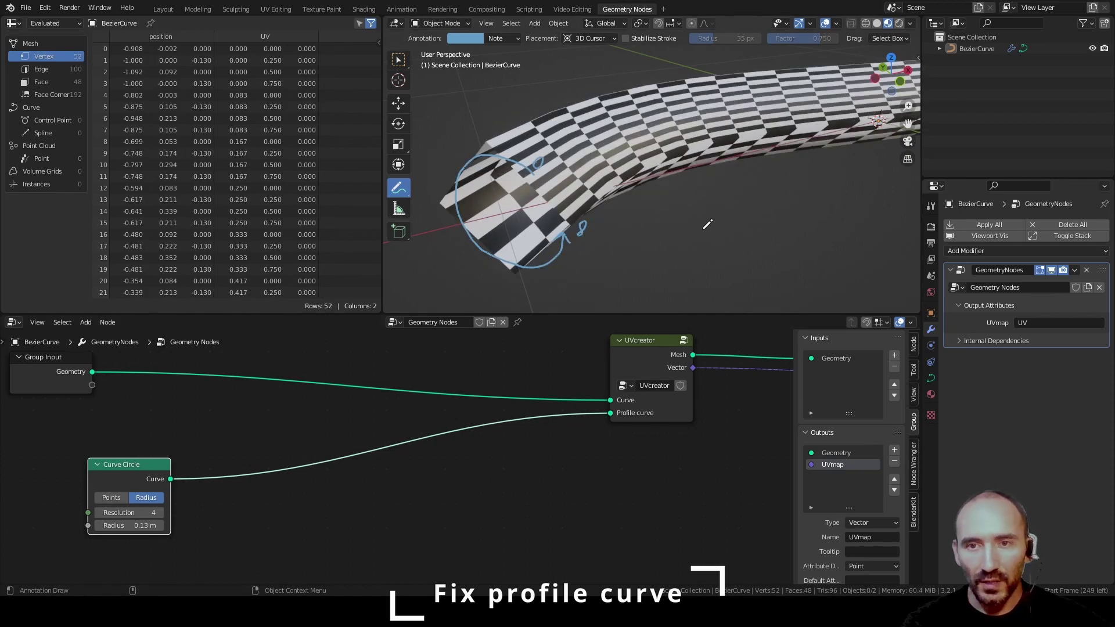
Sketch a four-sided profile below the tube as an annotation and number its corners 0 to 3
mouse_move(737, 194)
mouse_down()
mouse_move(710, 237)
mouse_move(755, 260)
mouse_move(795, 228)
mouse_move(748, 187)
mouse_up()
drag(688, 232, 694, 239)
drag(753, 266, 754, 279)
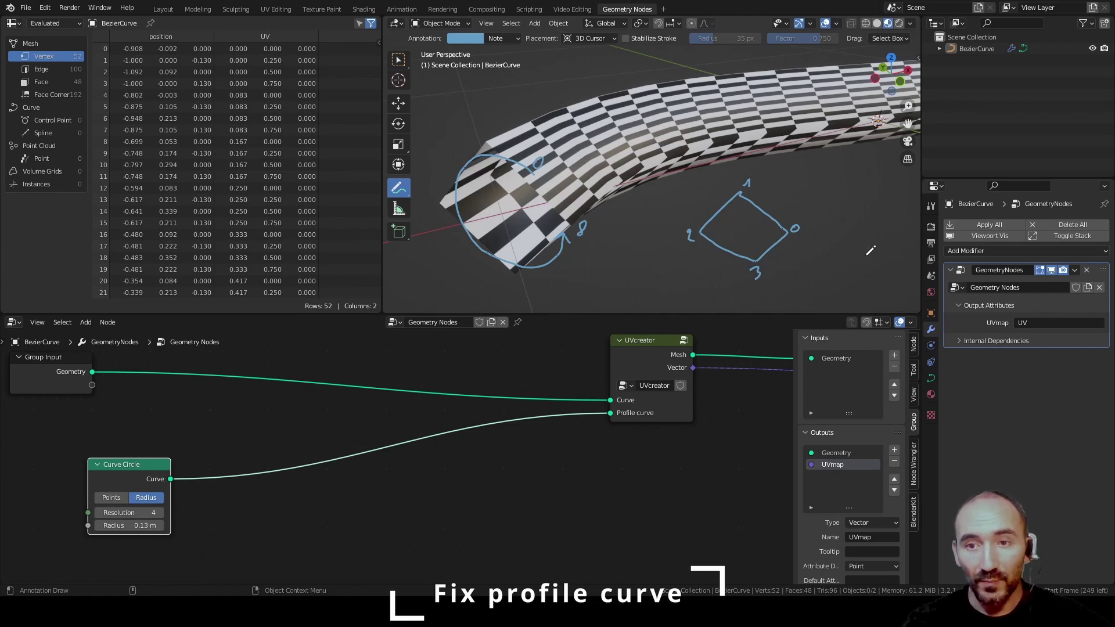
Sketch a five-sided profile beside the four-sided one and number its corners 0 to 4
mouse_move(877, 264)
mouse_down()
mouse_move(889, 214)
mouse_move(880, 265)
mouse_up()
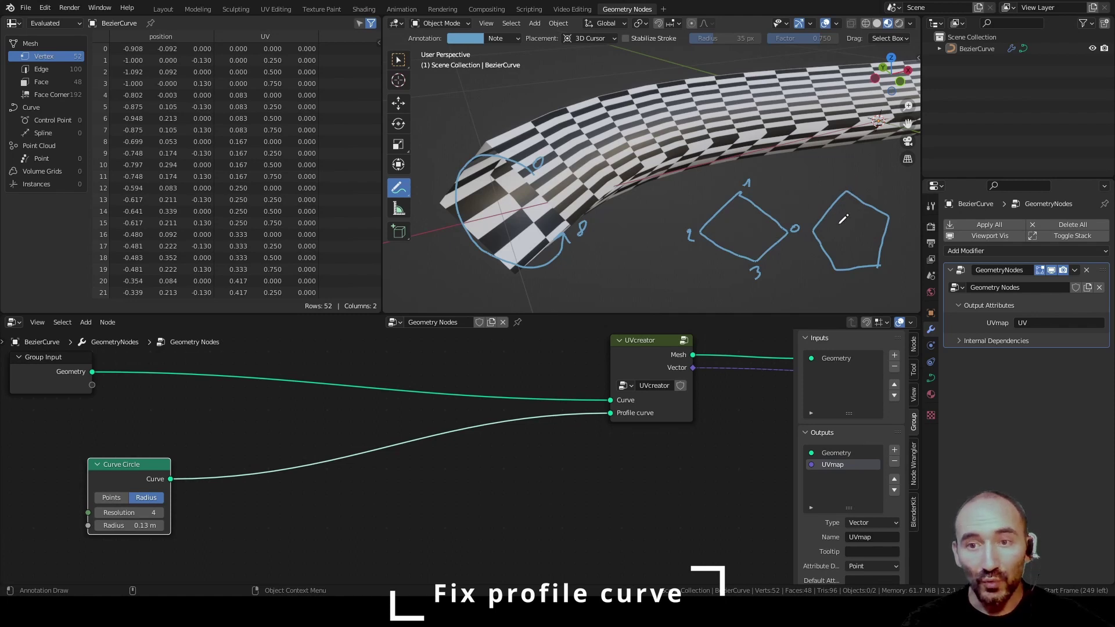
drag(894, 217, 895, 216)
drag(841, 184, 847, 187)
drag(805, 239, 813, 245)
drag(825, 275, 825, 285)
drag(883, 274, 883, 286)
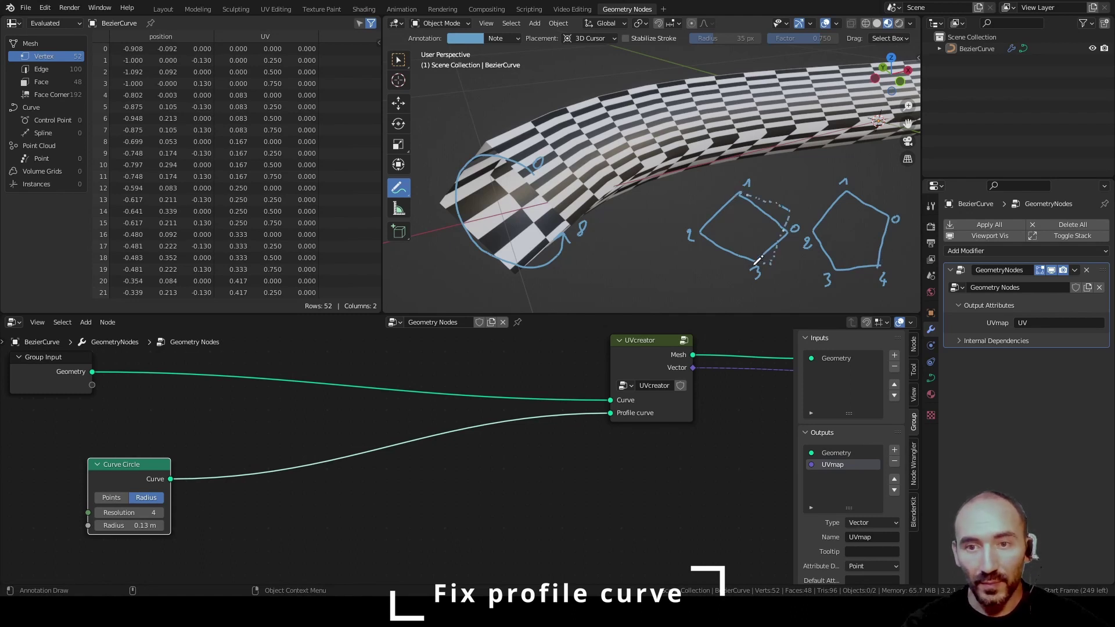
Draw a dotted five-sided outline around the annotated four-sided profile
click(752, 266)
click(745, 267)
click(737, 268)
click(729, 267)
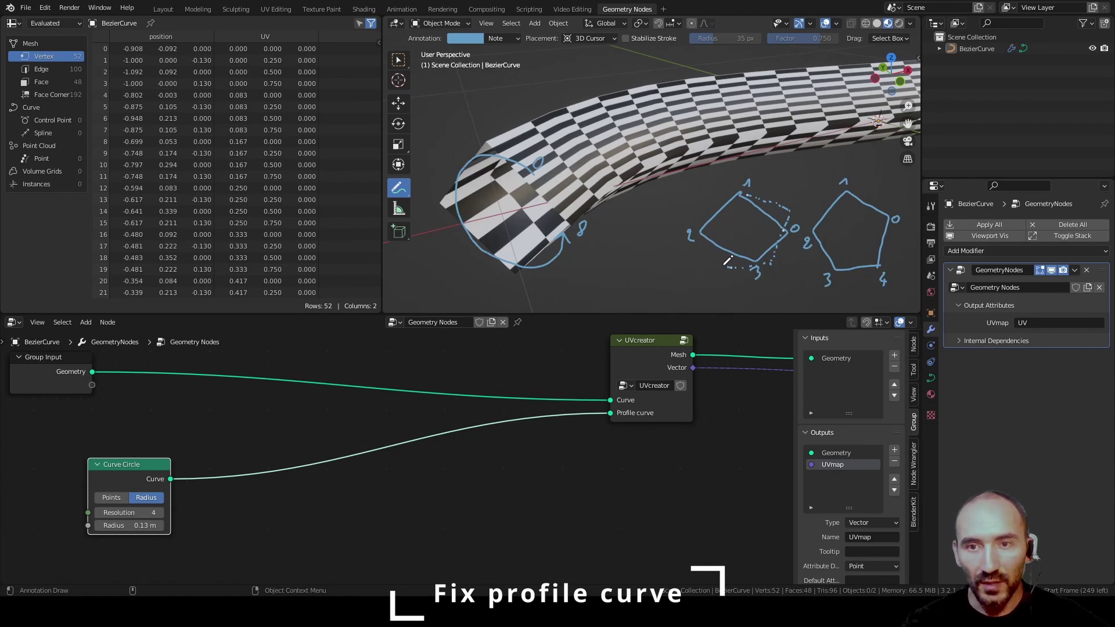
mouse_move(726, 260)
mouse_down()
mouse_move(702, 207)
mouse_move(725, 198)
mouse_up()
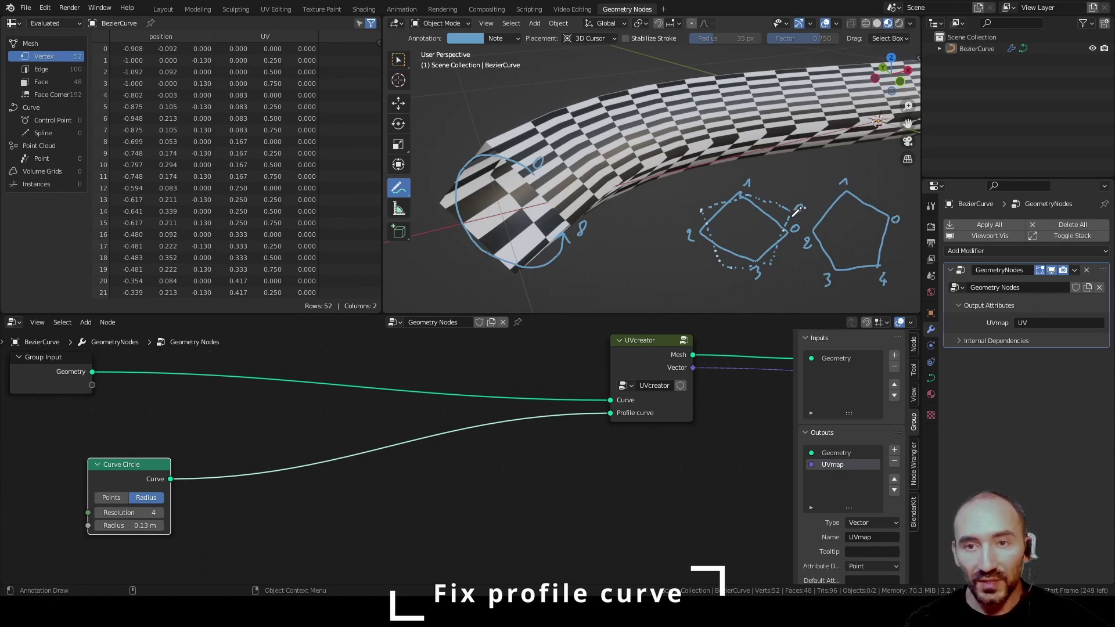
Number the dotted outline's corners 0 to 4 and draw arrows from them to the four-sided profile's corners
drag(793, 215, 796, 219)
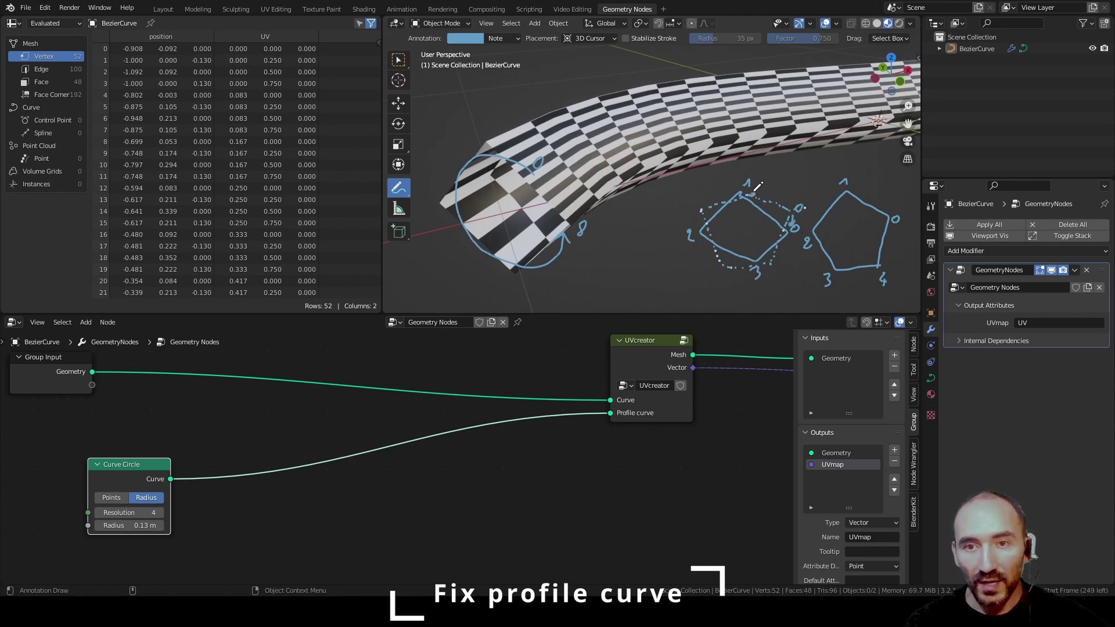
mouse_move(760, 183)
mouse_down()
mouse_move(737, 185)
mouse_move(749, 173)
mouse_up()
drag(692, 205, 700, 213)
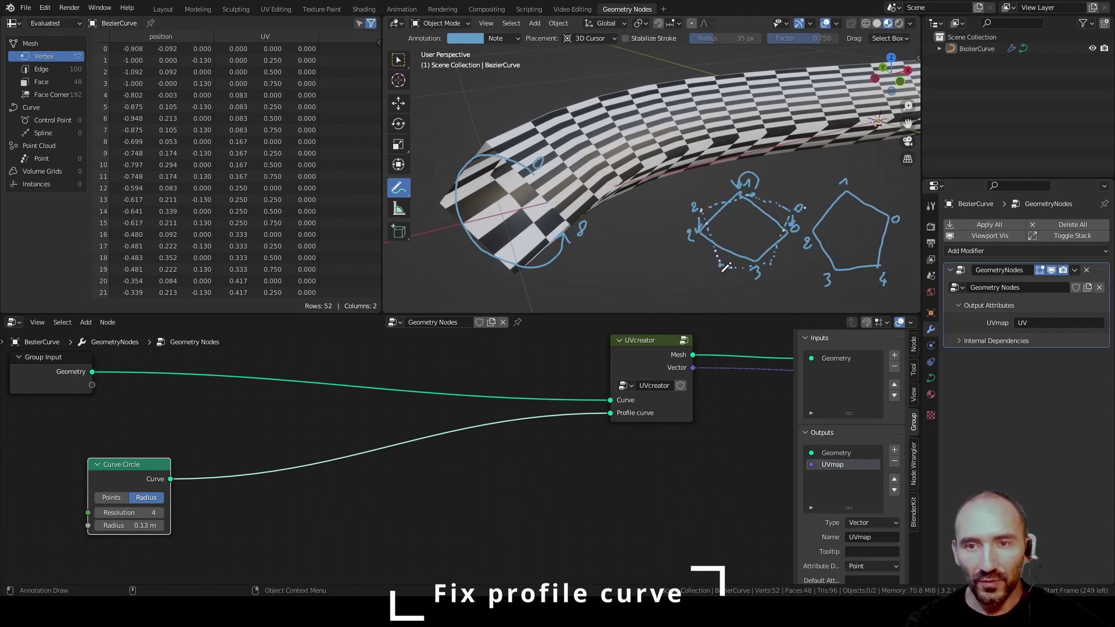
drag(722, 273, 744, 270)
drag(743, 262, 705, 279)
mouse_move(779, 268)
mouse_down()
mouse_move(773, 274)
mouse_move(784, 271)
mouse_up()
drag(780, 268, 778, 278)
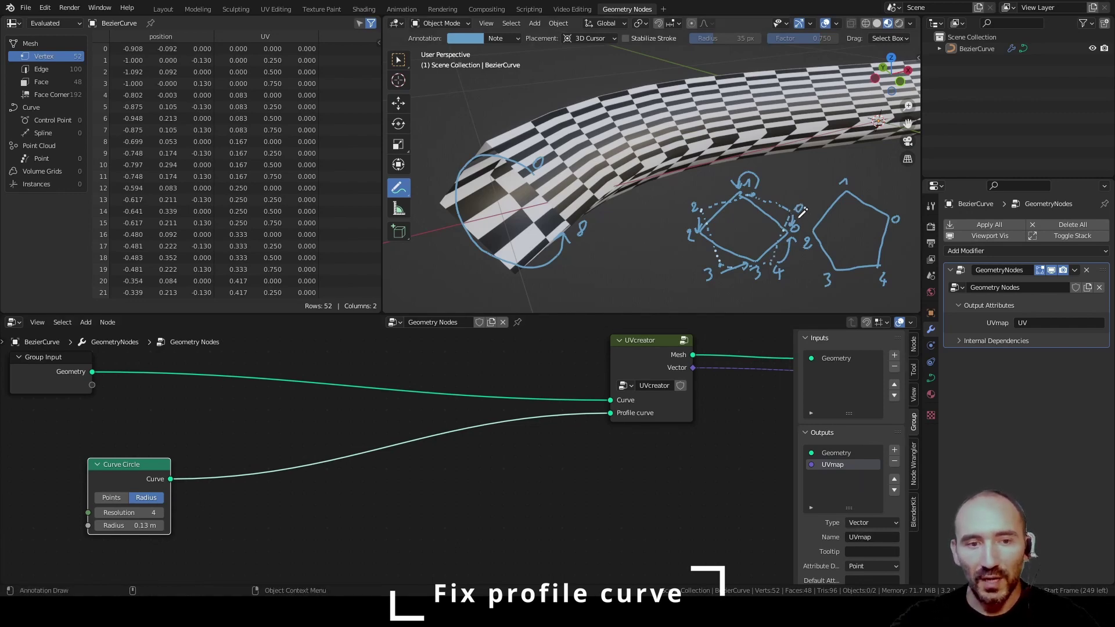
Hide the Note annotation layer in the 3D view
key(n)
scroll(867, 237, down, 8)
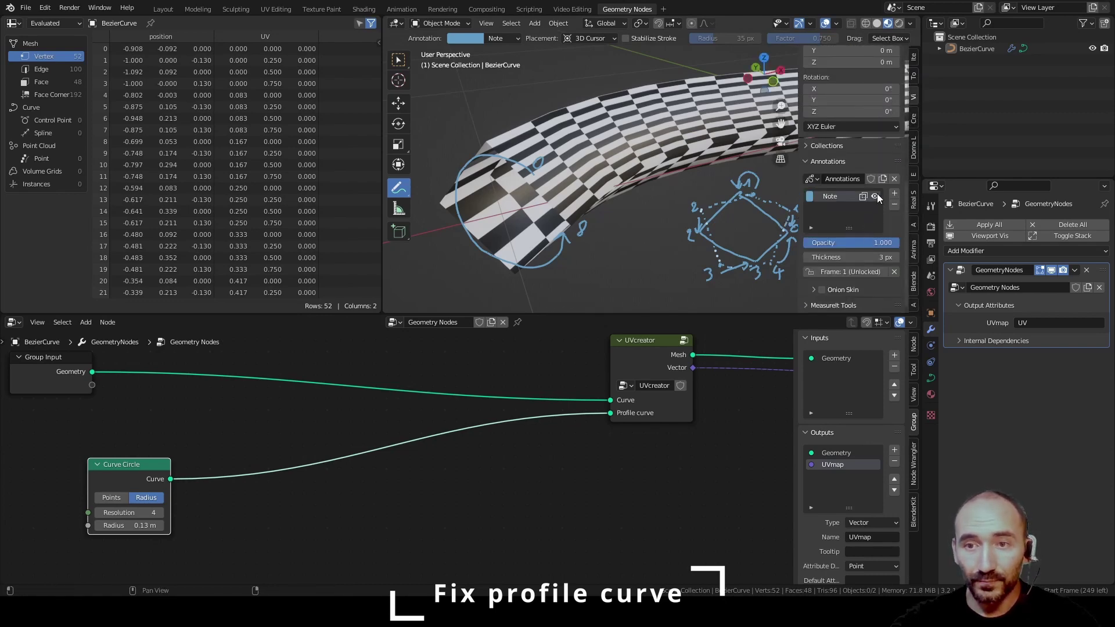
click(878, 198)
key(n)
Add a Resample Curve node and connect the Curve Circle's output to its Curve input
middle_drag(391, 506, 338, 435)
scroll(339, 436, down, 3)
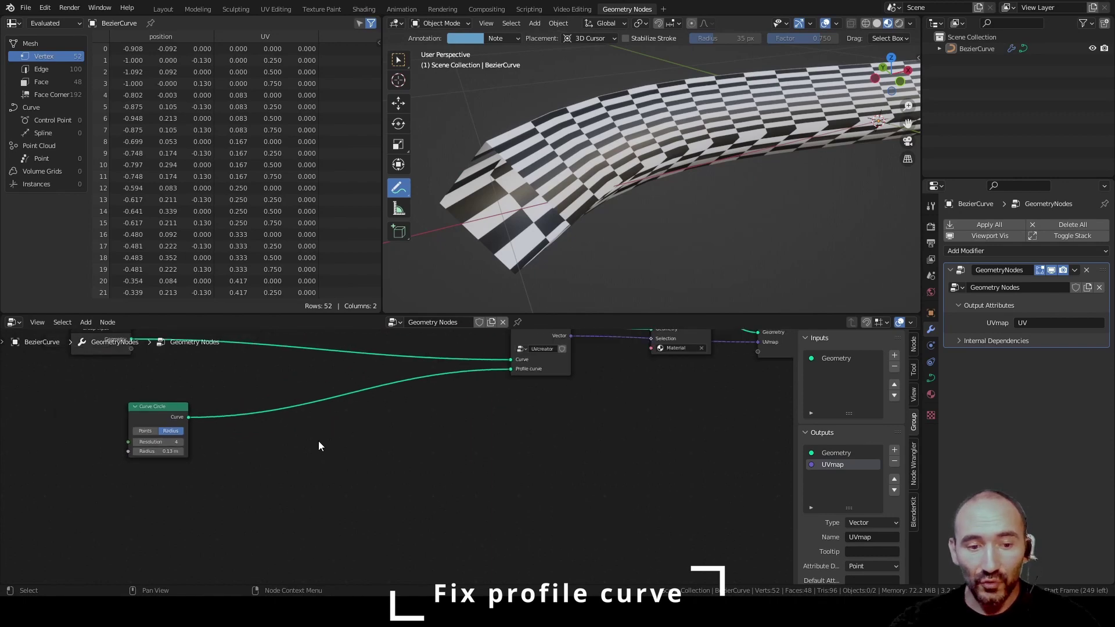
key(F3)
text(resamp)
key(Return)
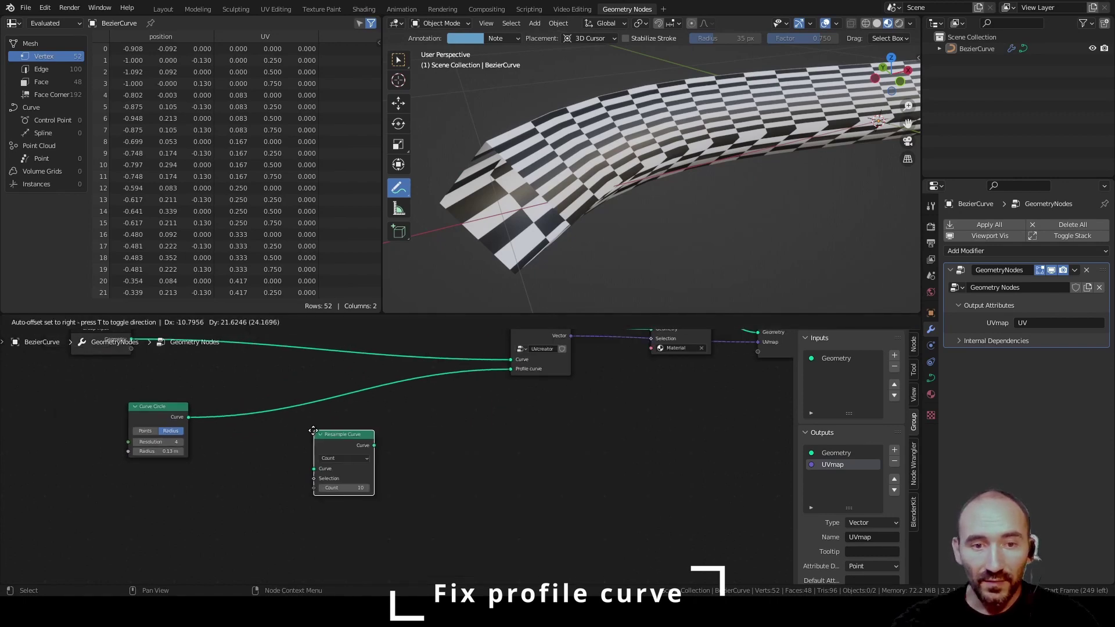
click(313, 431)
drag(189, 417, 347, 493)
middle_drag(235, 491, 288, 486)
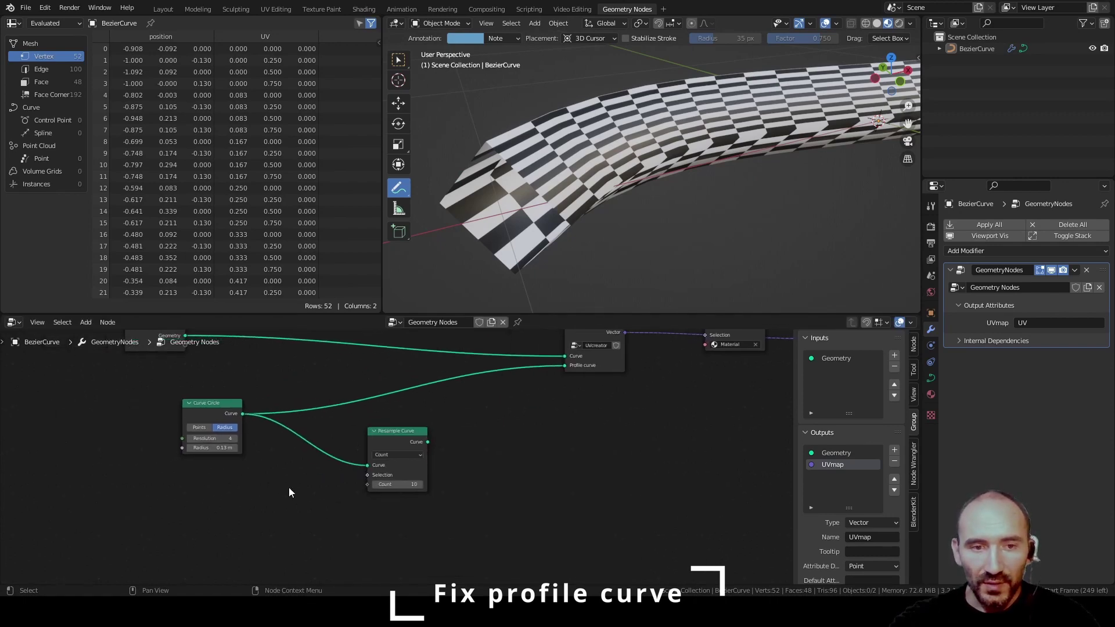
Move the Resample Curve node aside and place a Spline Length node between it and the Curve Circle
scroll(288, 487, up, 2)
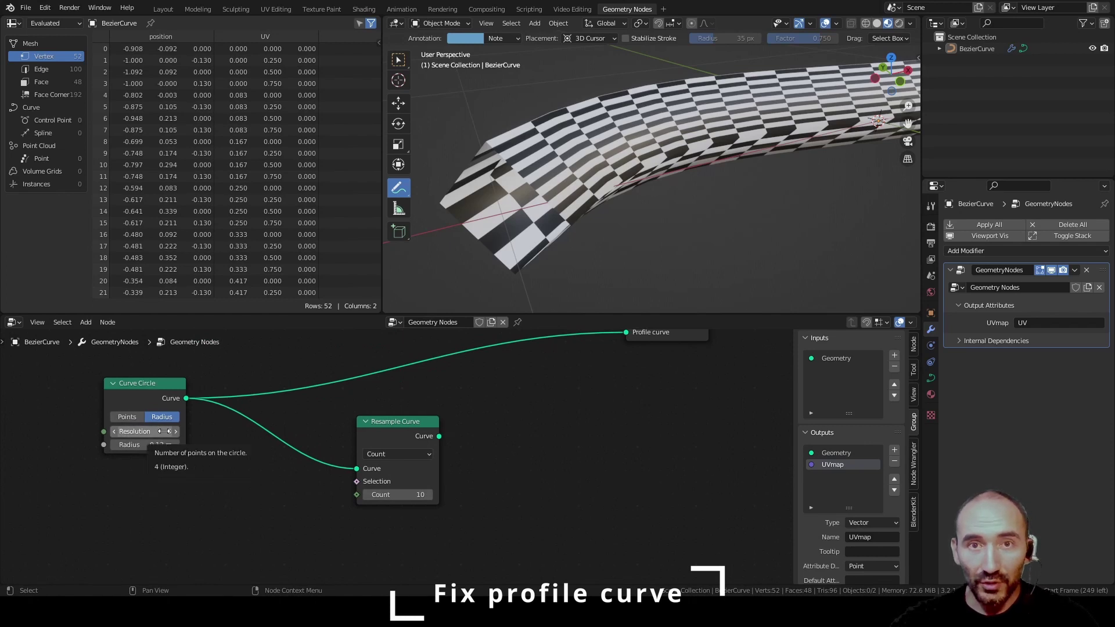
drag(367, 435, 434, 424)
key(F3)
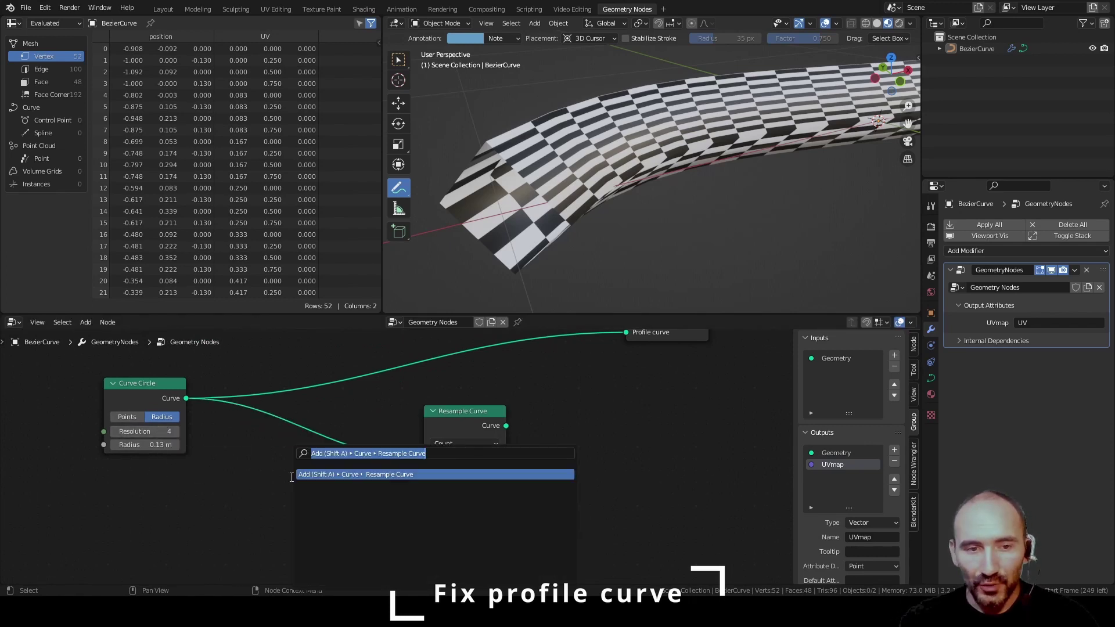
key(Escape)
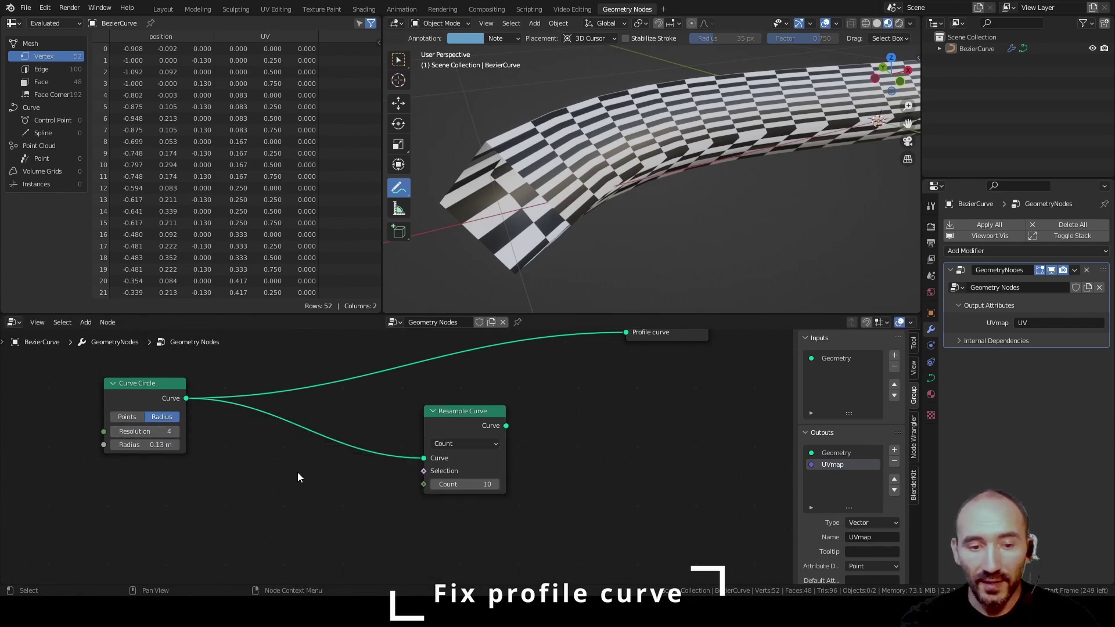
click(358, 511)
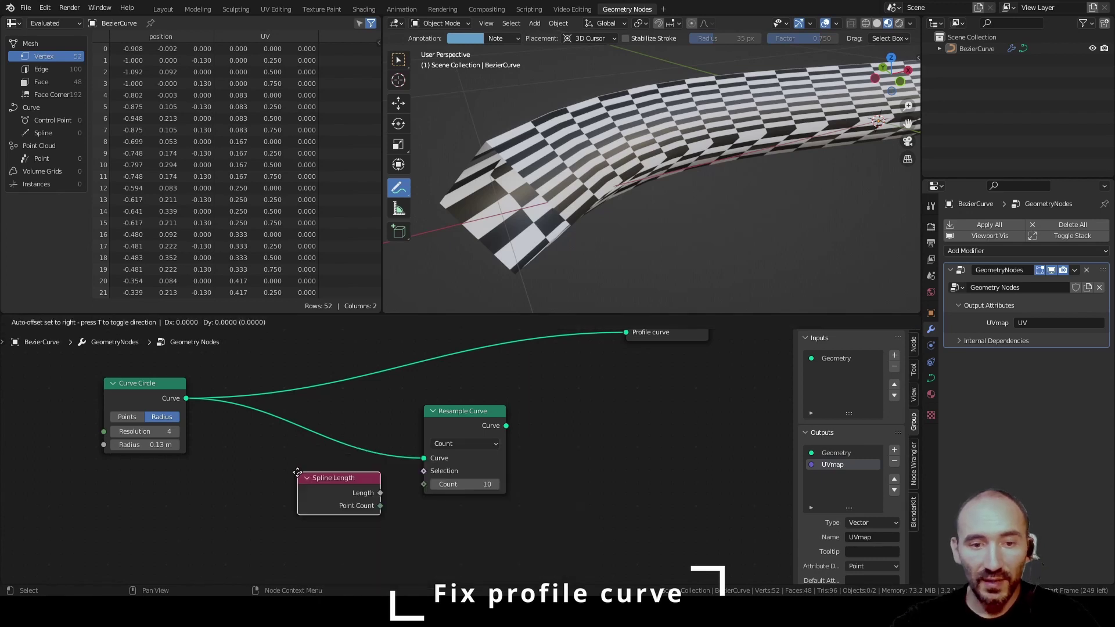
click(342, 508)
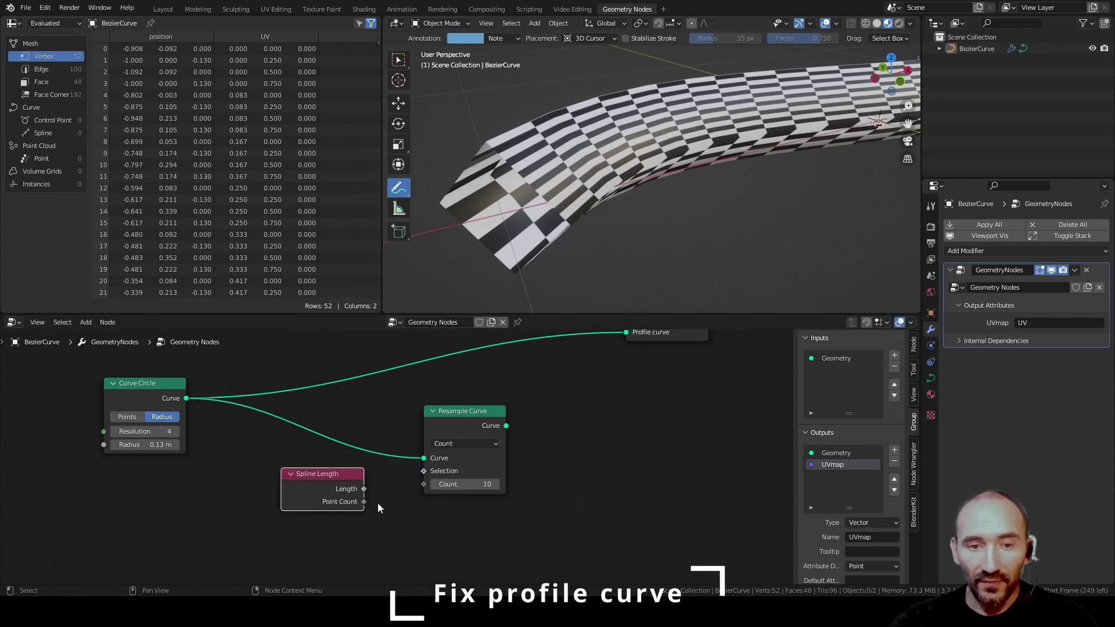
Feed the Spline Length's Point Count into a new Math node set to Add, with a second value of 1
drag(365, 502, 402, 504)
text(add)
key(Return)
click(420, 546)
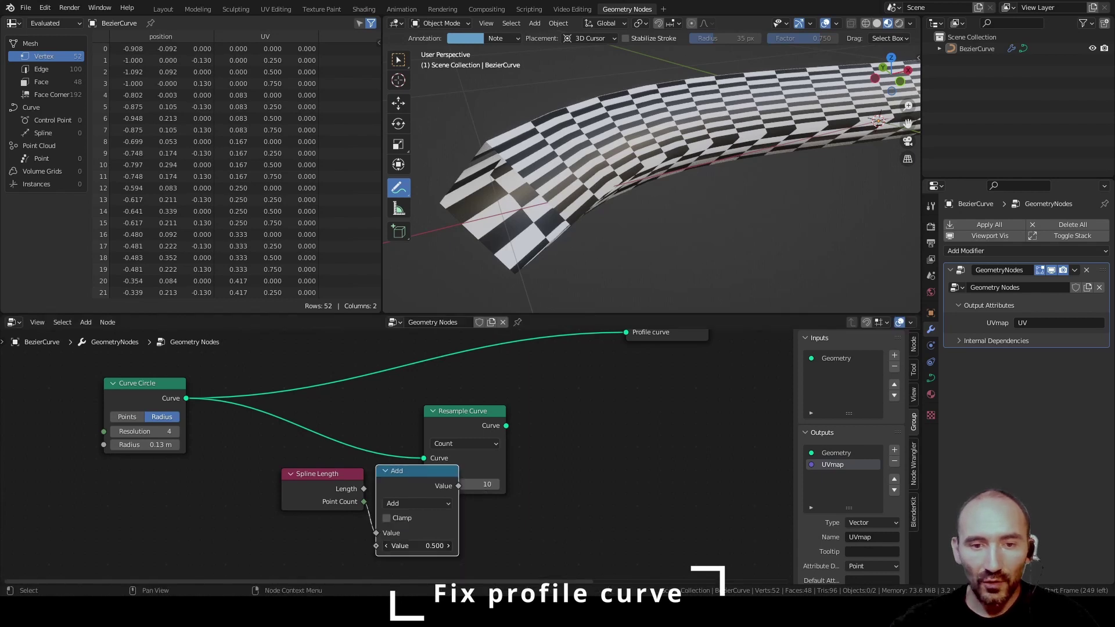
click(420, 546)
text(1)
key(Return)
Connect the Add result to Resample Curve's Count and the resampled curve to UVcreator's Profile curve input
drag(464, 411, 549, 403)
drag(459, 487, 505, 478)
middle_drag(654, 417, 591, 441)
scroll(557, 437, down, 3)
middle_drag(522, 433, 454, 461)
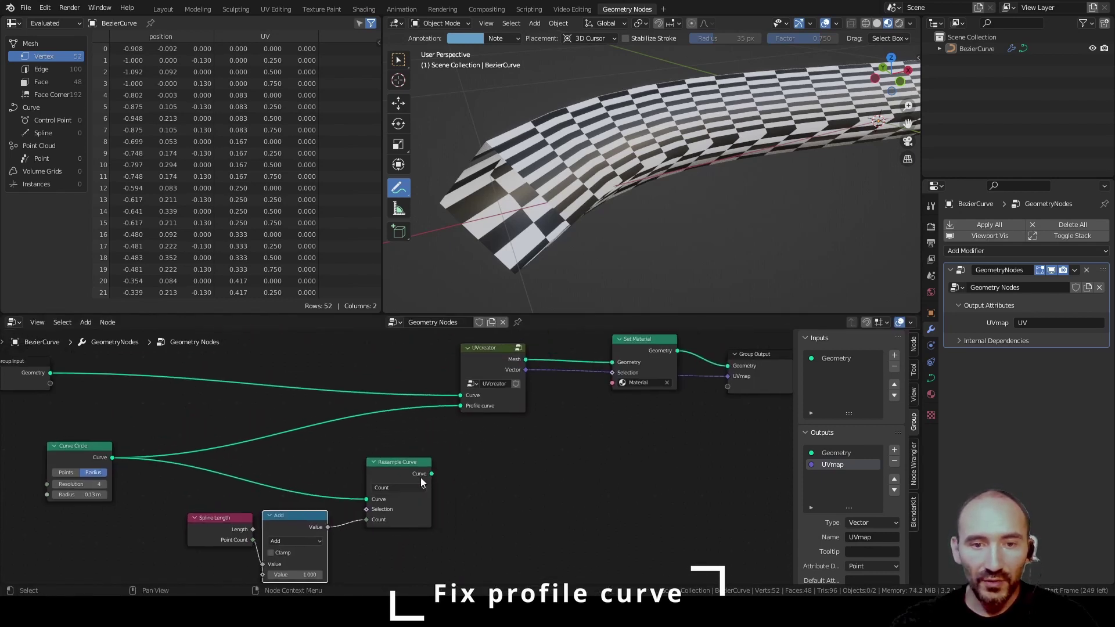
drag(423, 479, 463, 405)
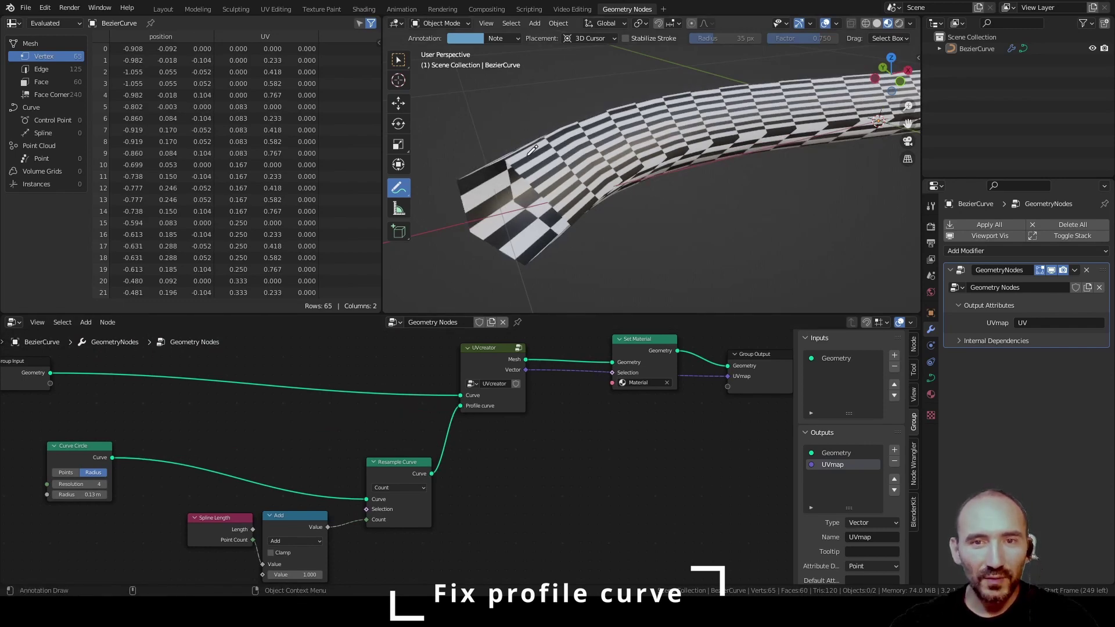
Move the UVcreator and output nodes aside and insert a Set Position node between Resample Curve and UVcreator
scroll(497, 420, down, 3)
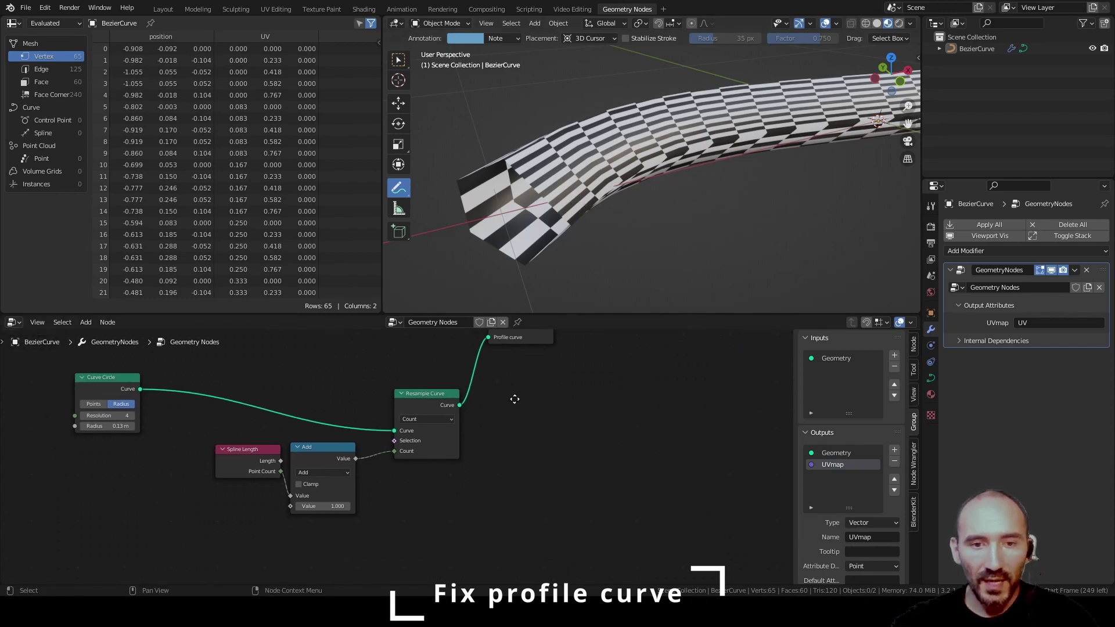
drag(420, 397, 585, 350)
key(g)
click(729, 347)
key(F3)
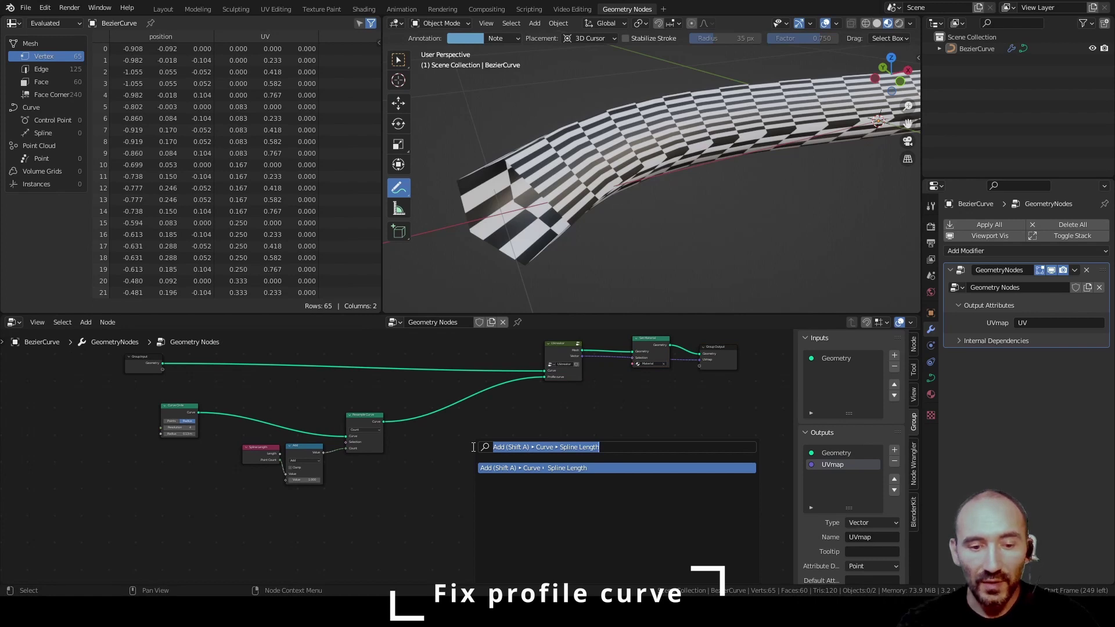
text(set posi)
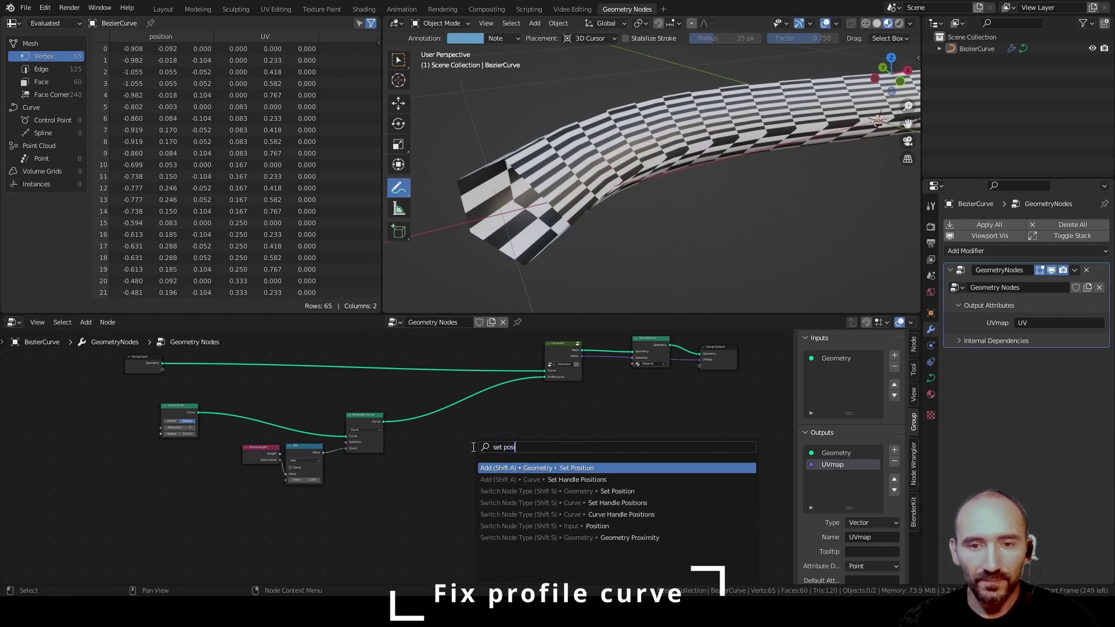
key(Return)
click(406, 412)
middle_drag(354, 409, 406, 399)
Add a reroute on the Curve Circle link and connect it to the Source of a new Transfer Attribute node set to Vector
scroll(417, 395, up, 3)
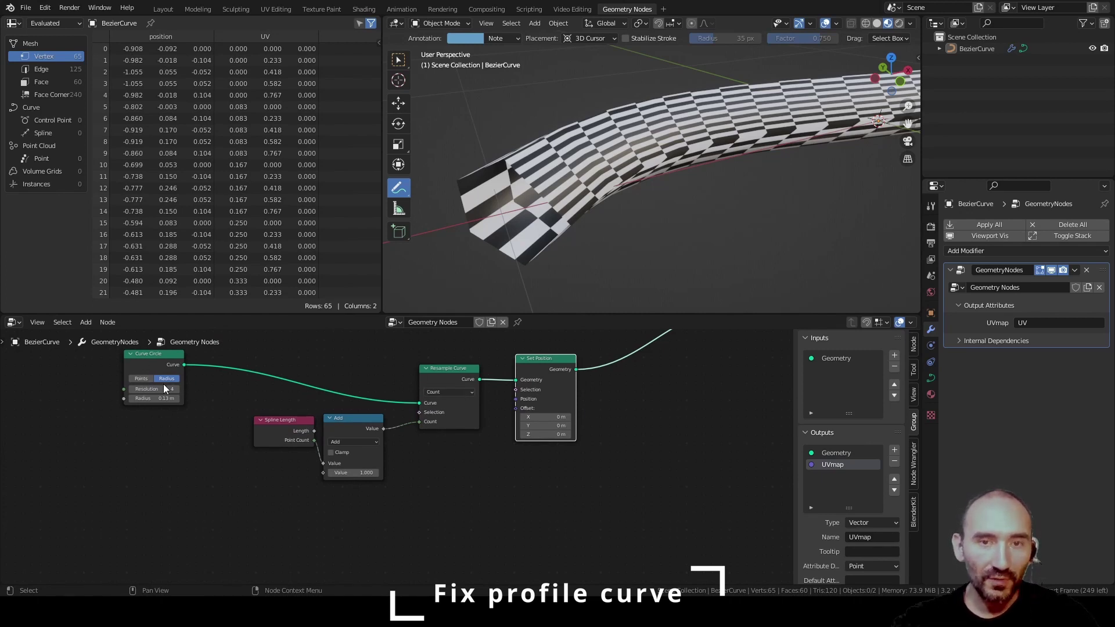
mouse_move(411, 498)
middle_down()
mouse_move(396, 459)
mouse_move(415, 493)
middle_up()
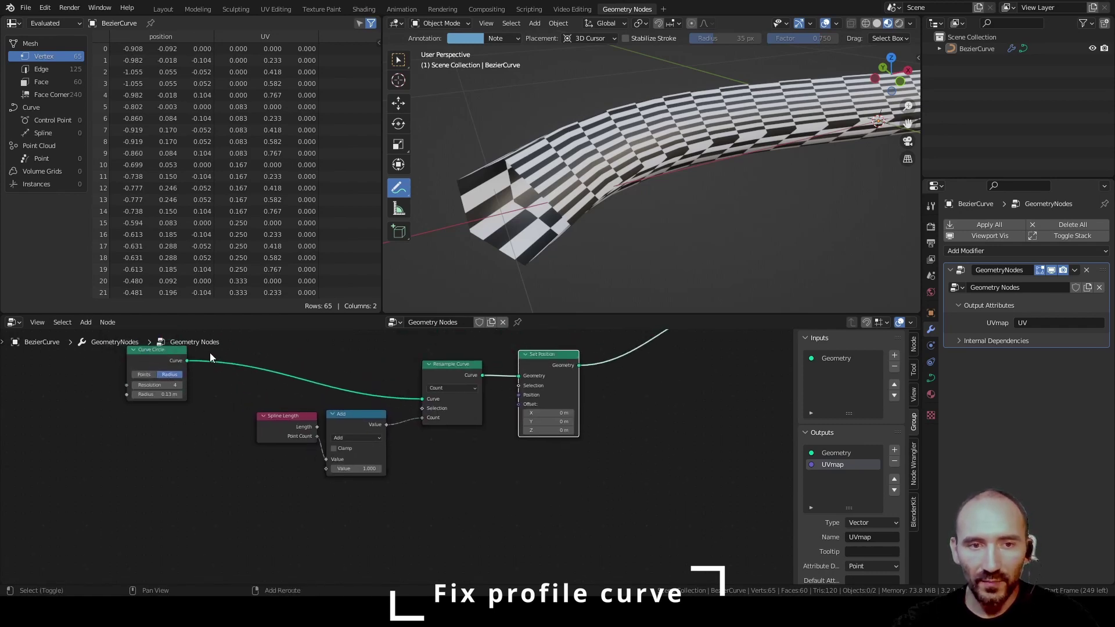
shift+right_drag(210, 355, 210, 369)
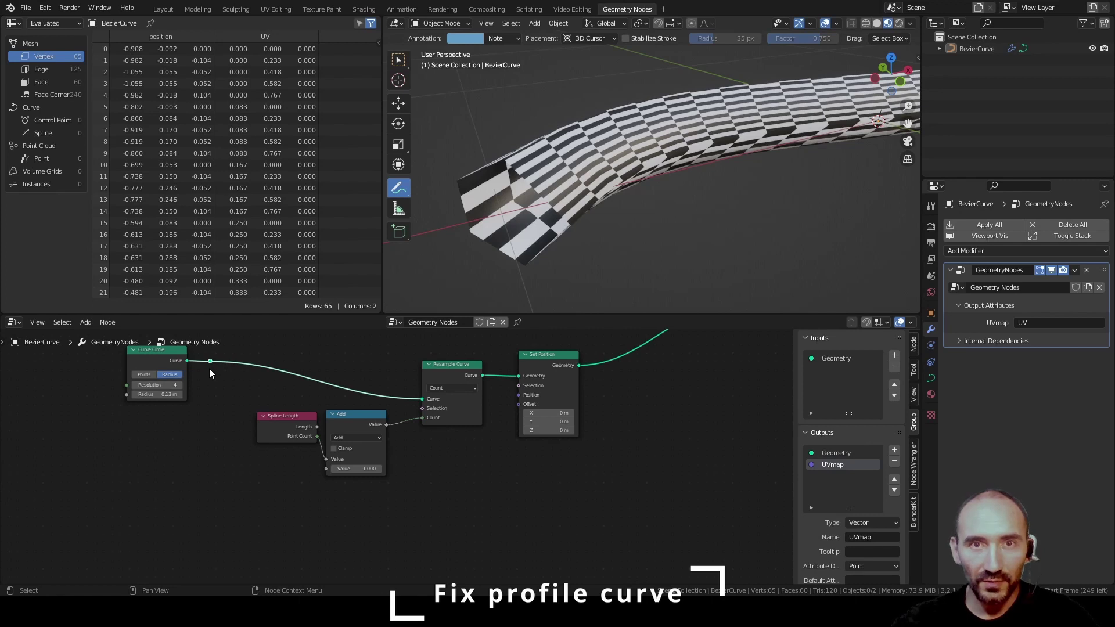
drag(211, 361, 226, 480)
text(trasnfer)
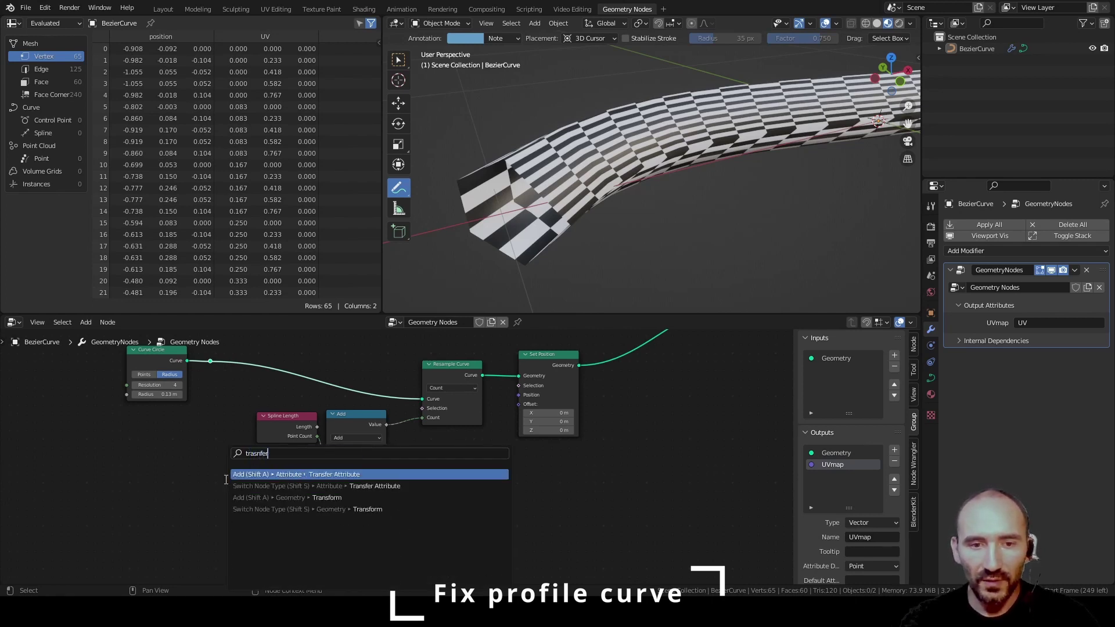
key(Return)
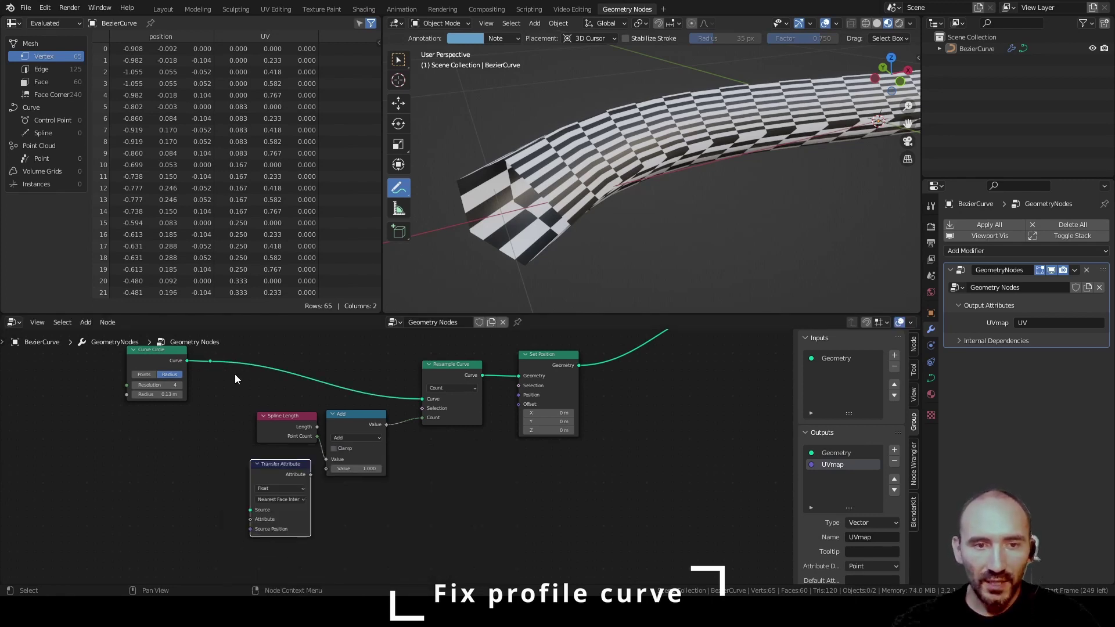
drag(208, 361, 250, 511)
click(270, 491)
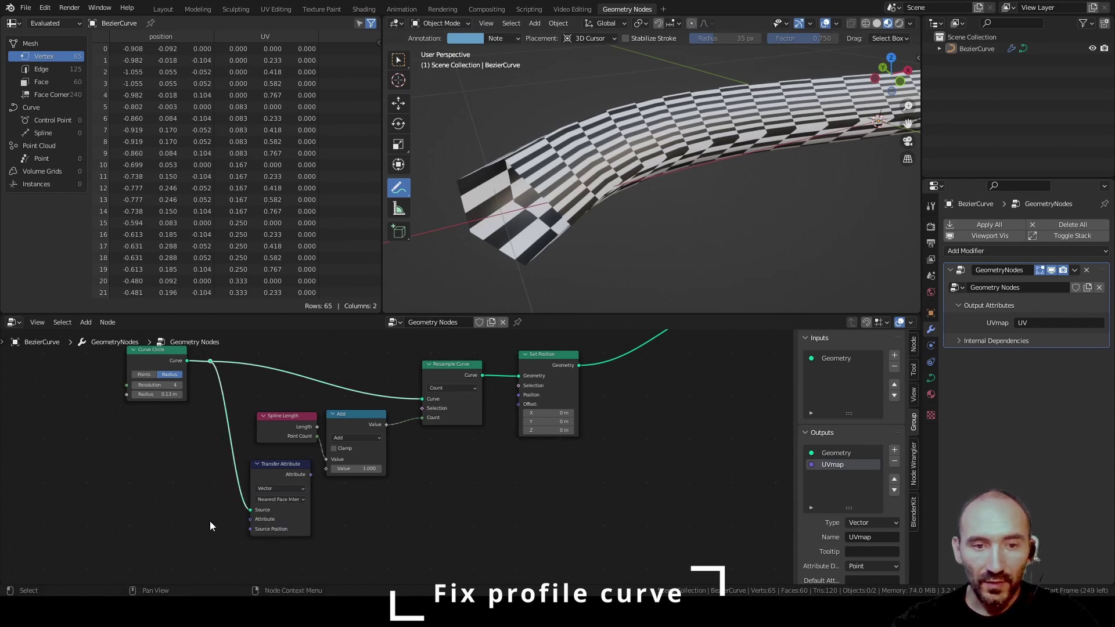
Add a Position node and connect it to the Attribute input of the Transfer Attribute node
key(F3)
text(position)
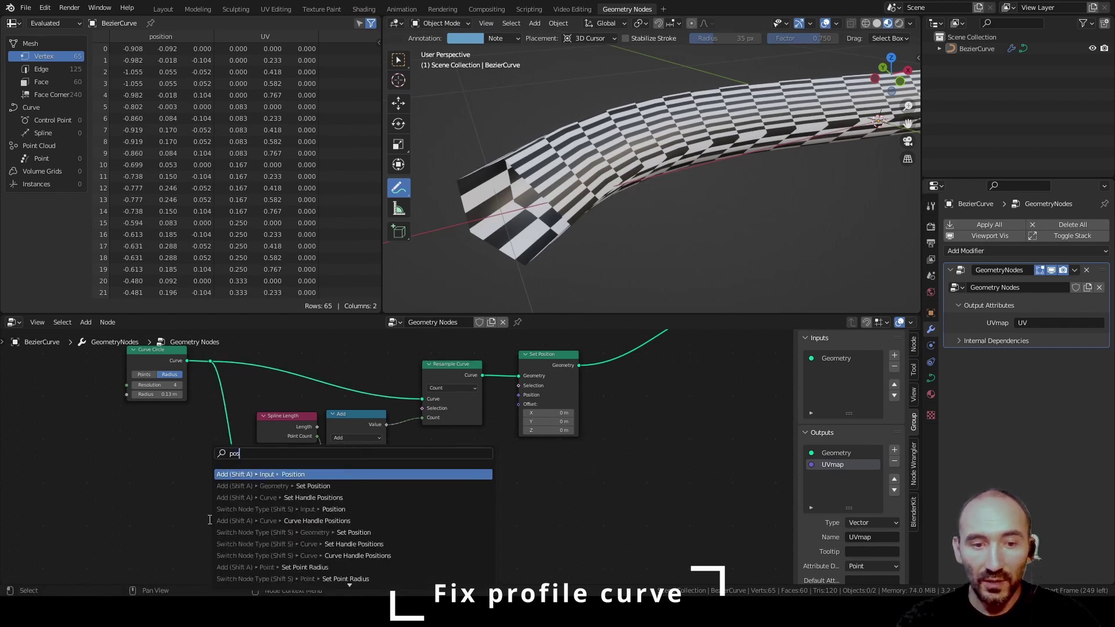
key(Return)
click(161, 513)
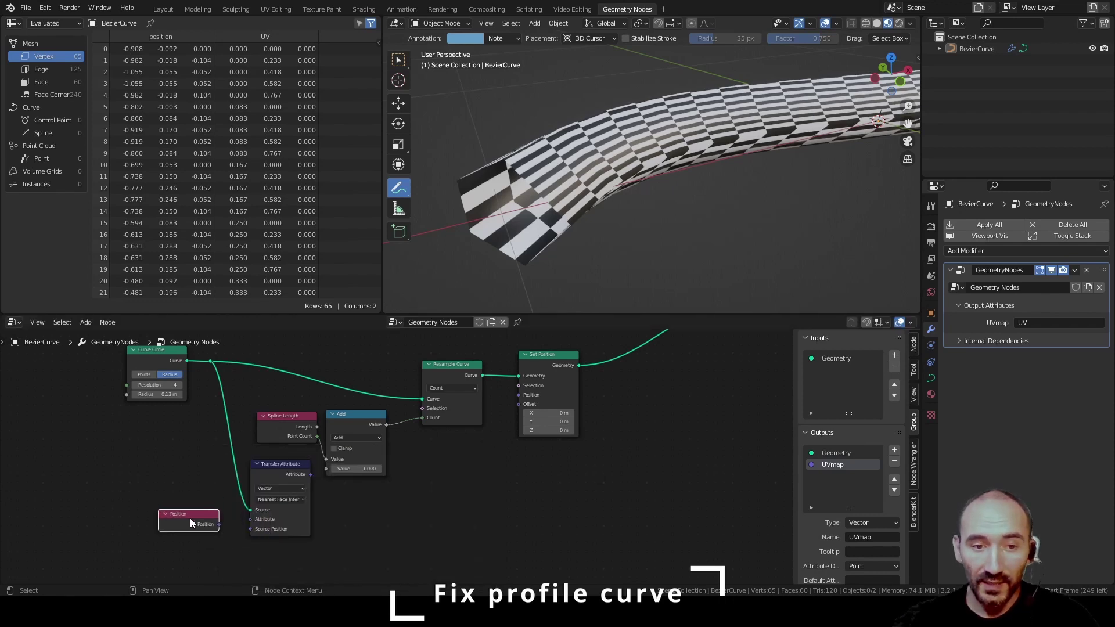
drag(217, 525, 250, 520)
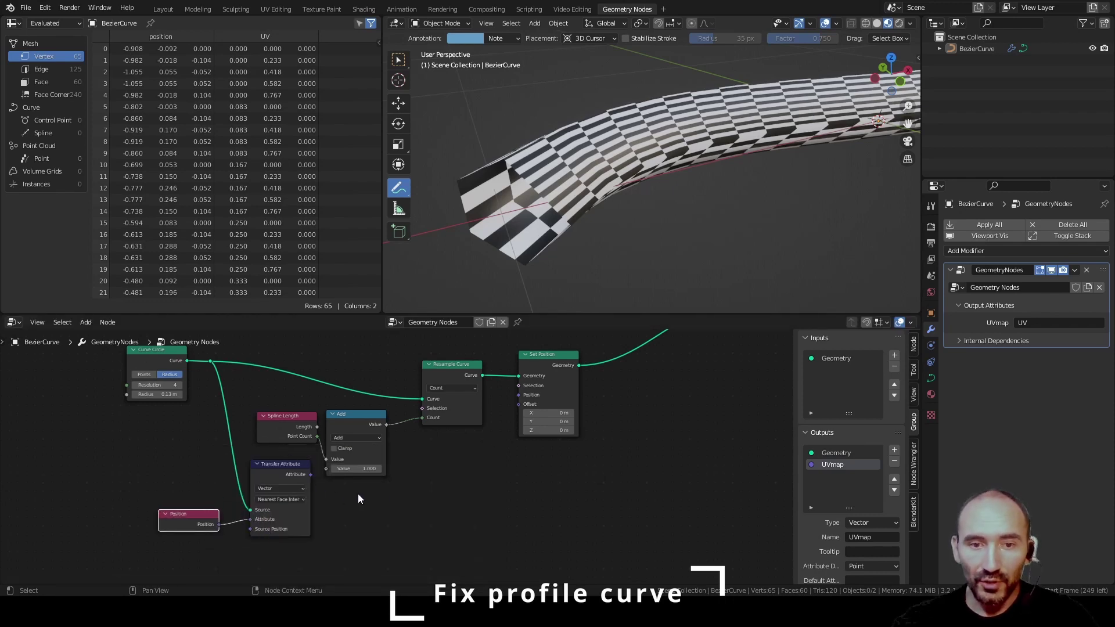
Connect the transferred attribute to Set Position's Position input and set the Transfer Attribute mapping to Index
drag(312, 474, 522, 396)
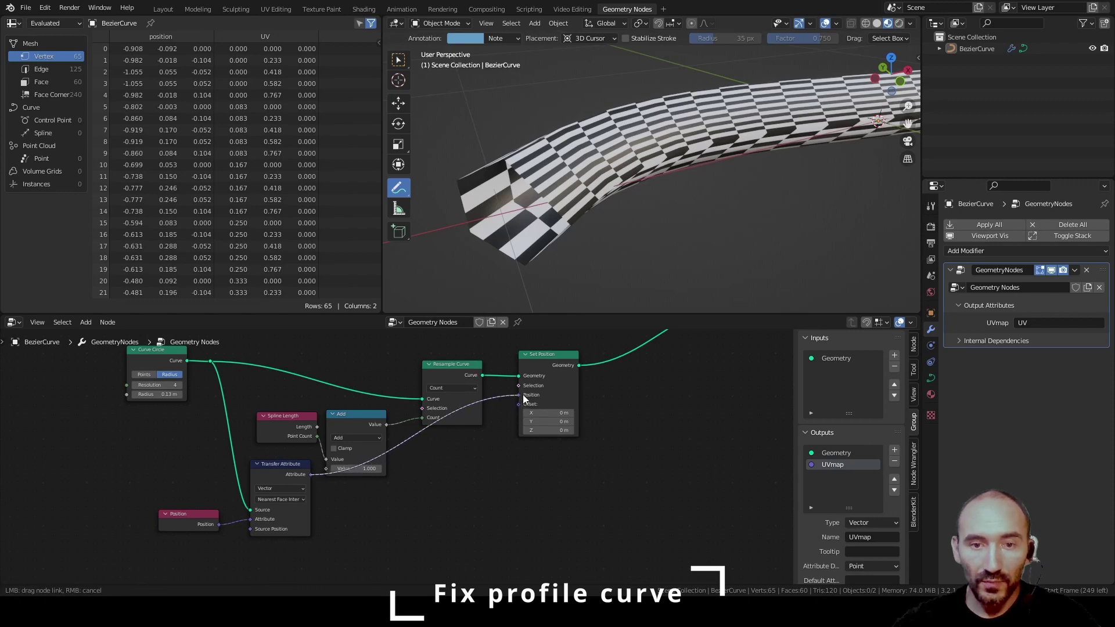
click(281, 499)
click(280, 528)
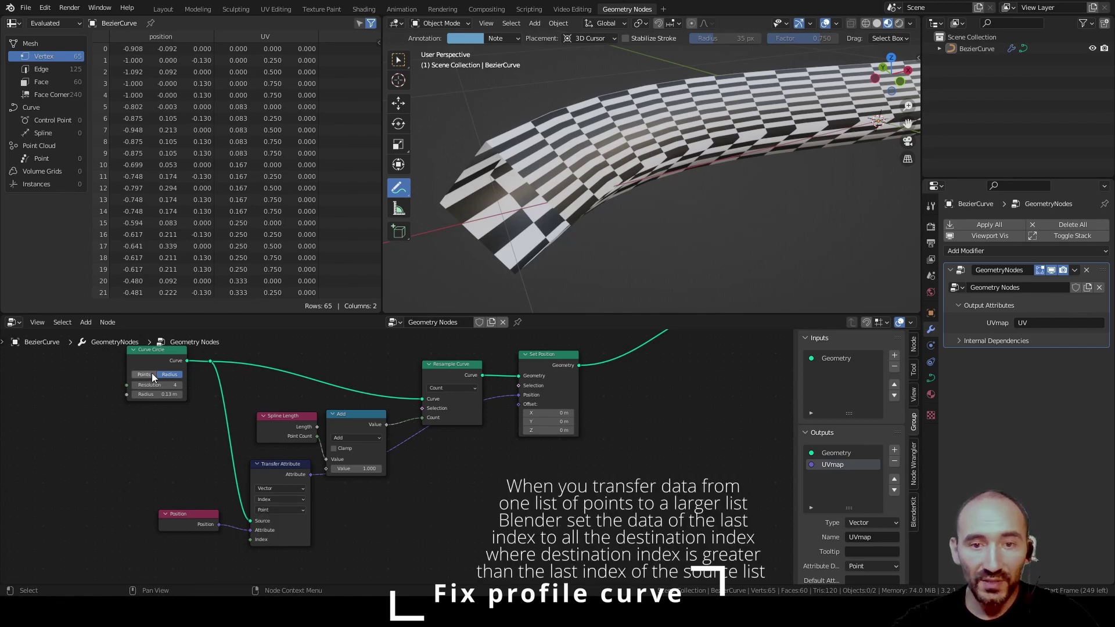
Insert a MixRGB node between Transfer Attribute and Set Position's Position input, with the transferred attribute feeding Color2
click(544, 370)
drag(543, 369, 604, 371)
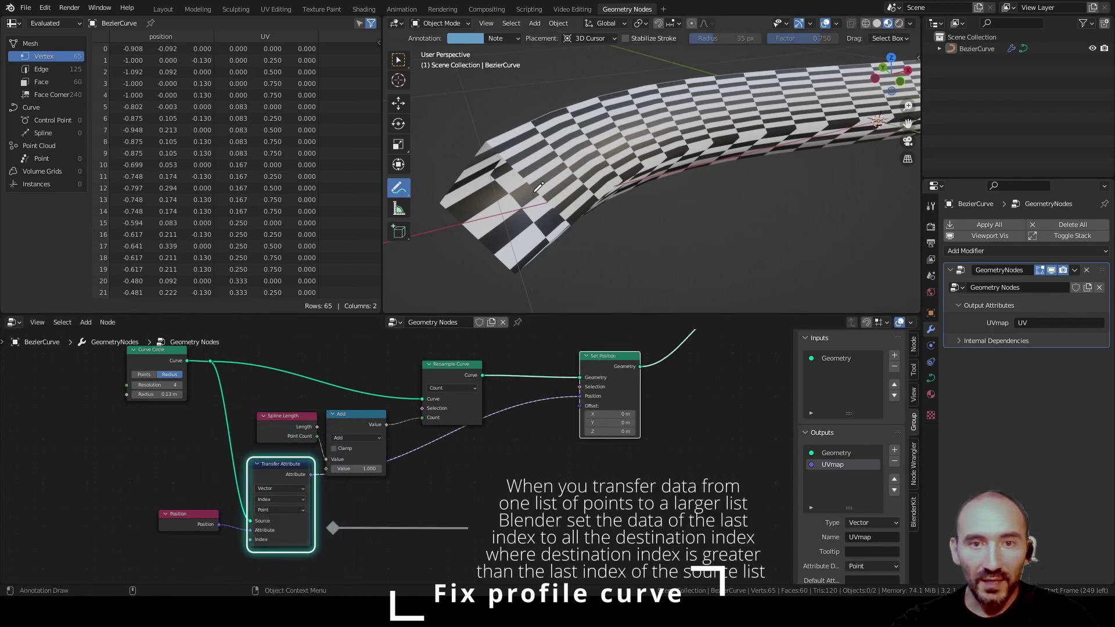
middle_drag(528, 203, 557, 153)
scroll(573, 207, up, 2)
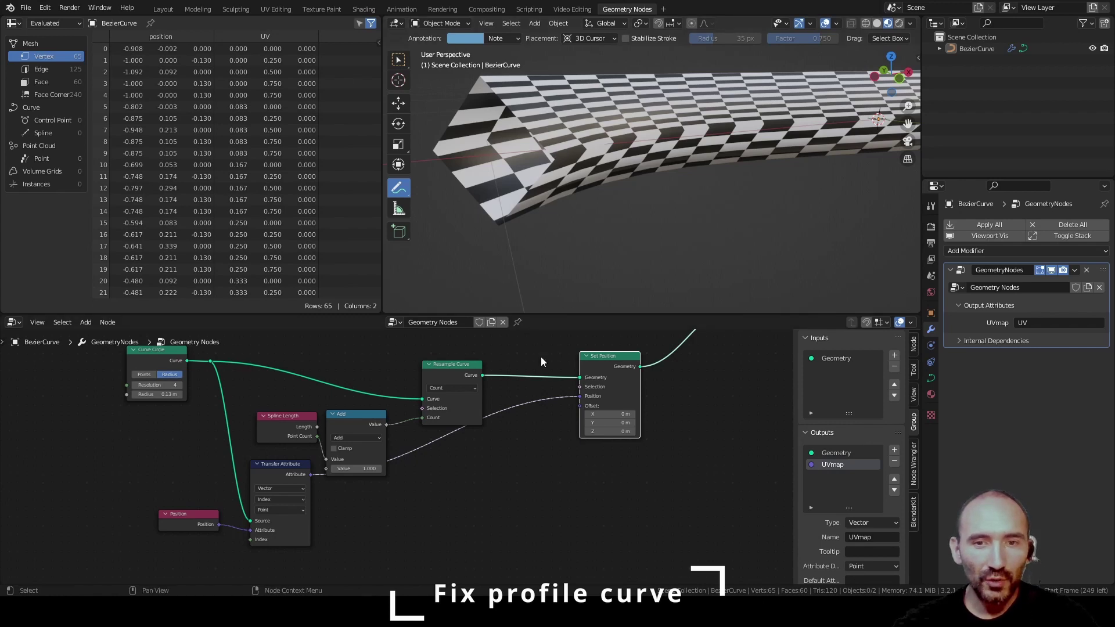
drag(598, 364, 696, 375)
click(619, 463)
key(F3)
text(mix)
key(Return)
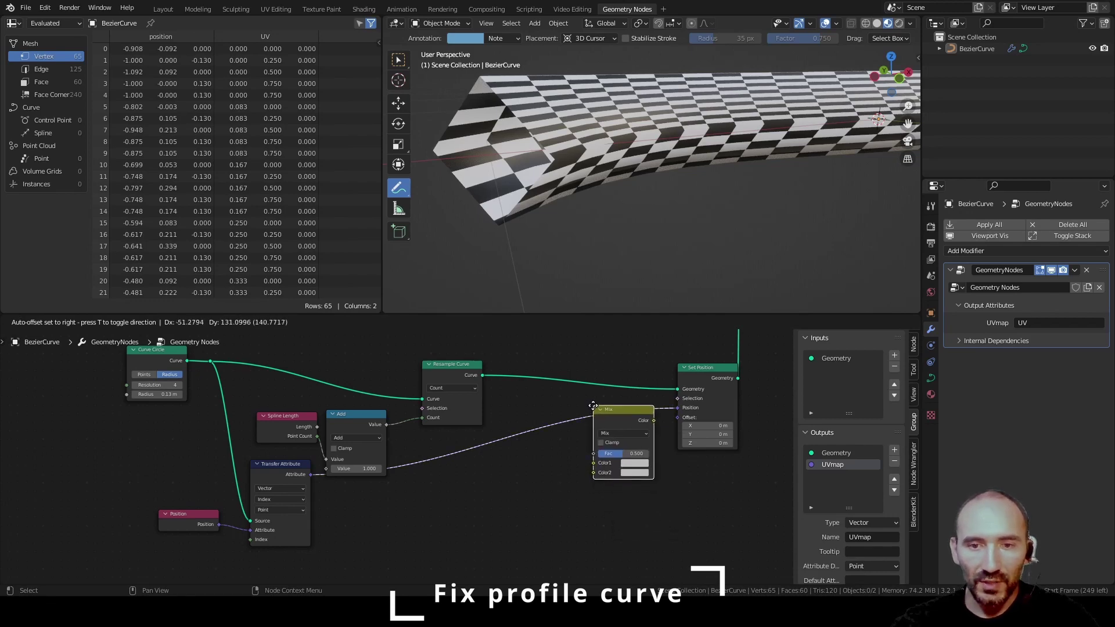
click(592, 405)
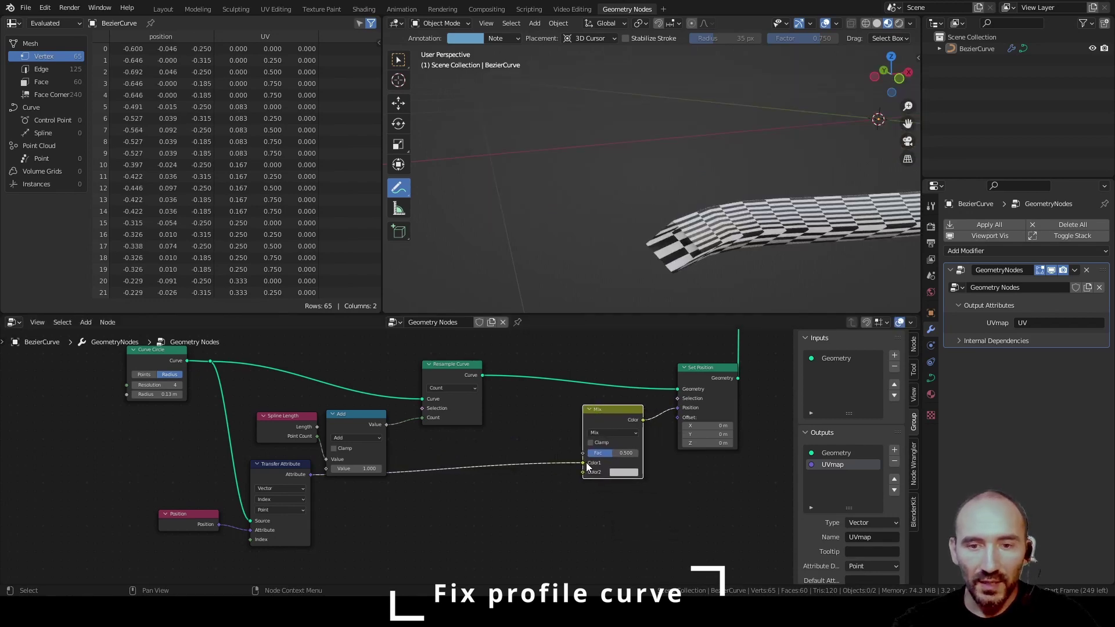
drag(584, 464, 581, 472)
Connect a new Position node to the Mix node's Color1 and set the Mix factor to 0.175
key(F3)
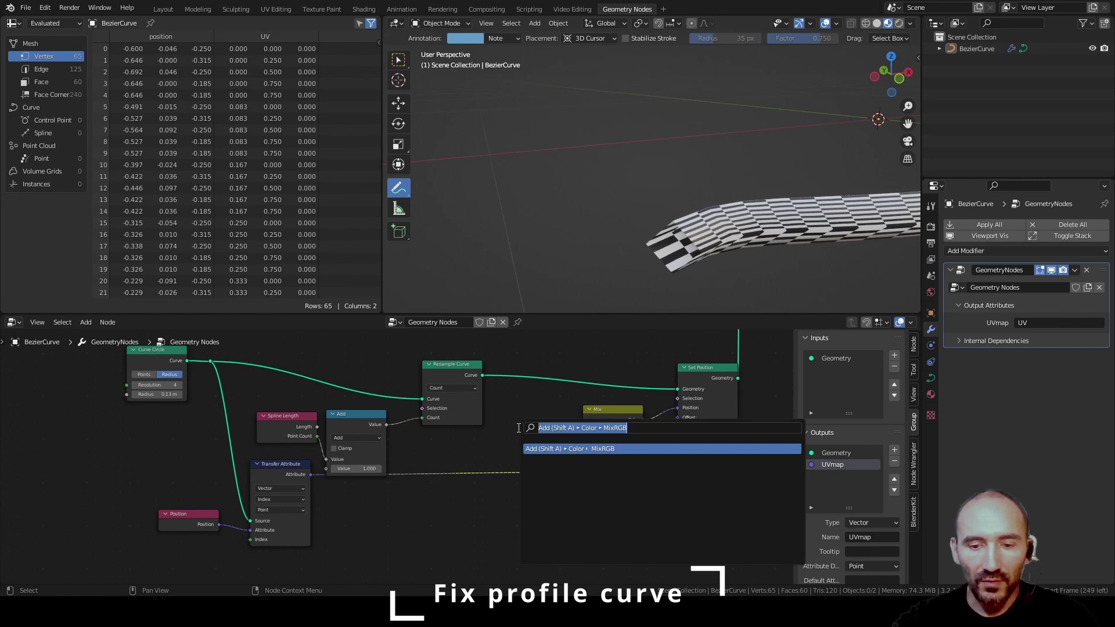
text(pos)
key(Return)
click(480, 442)
drag(536, 457, 587, 454)
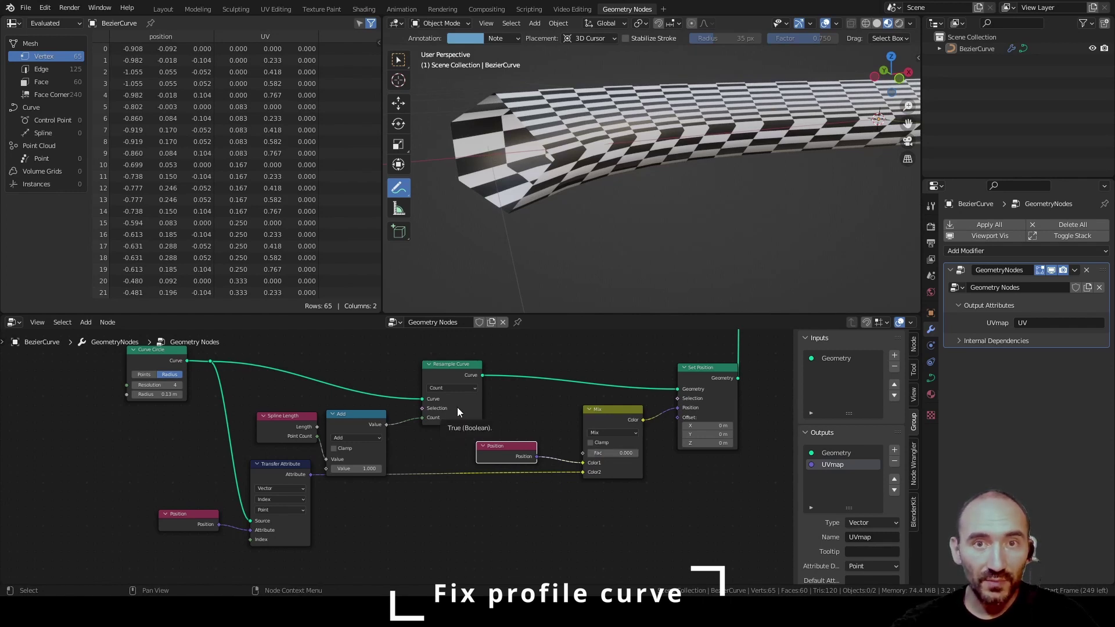
mouse_move(602, 454)
mouse_down()
mouse_move(643, 453)
mouse_move(599, 453)
mouse_up()
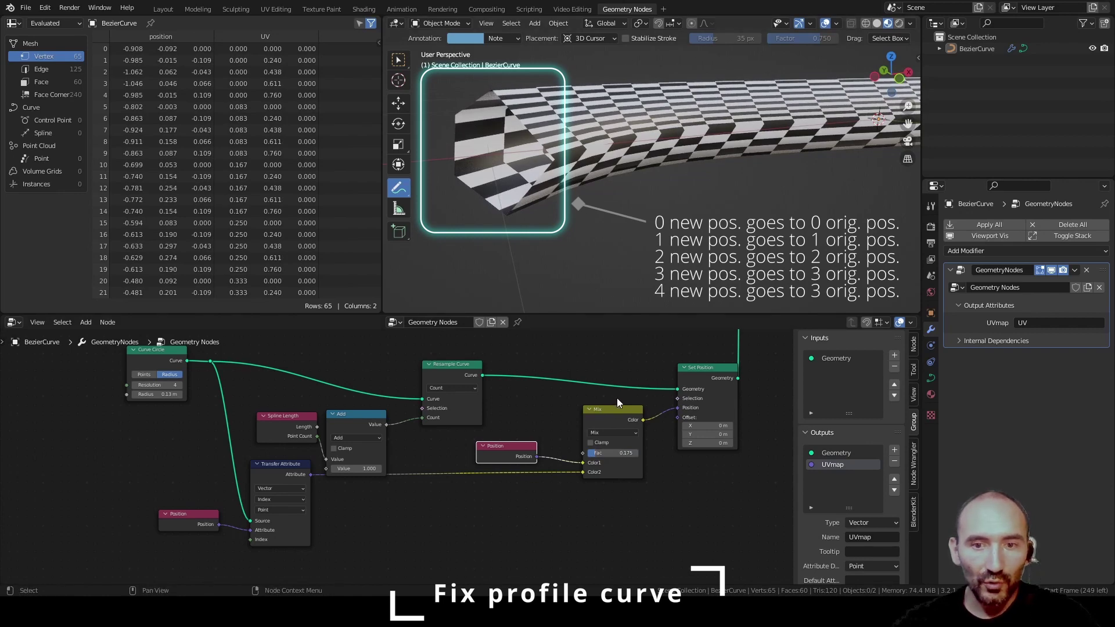
Raise the factor of the Mix node feeding Set Position's Position input to 1.000
drag(598, 453, 612, 453)
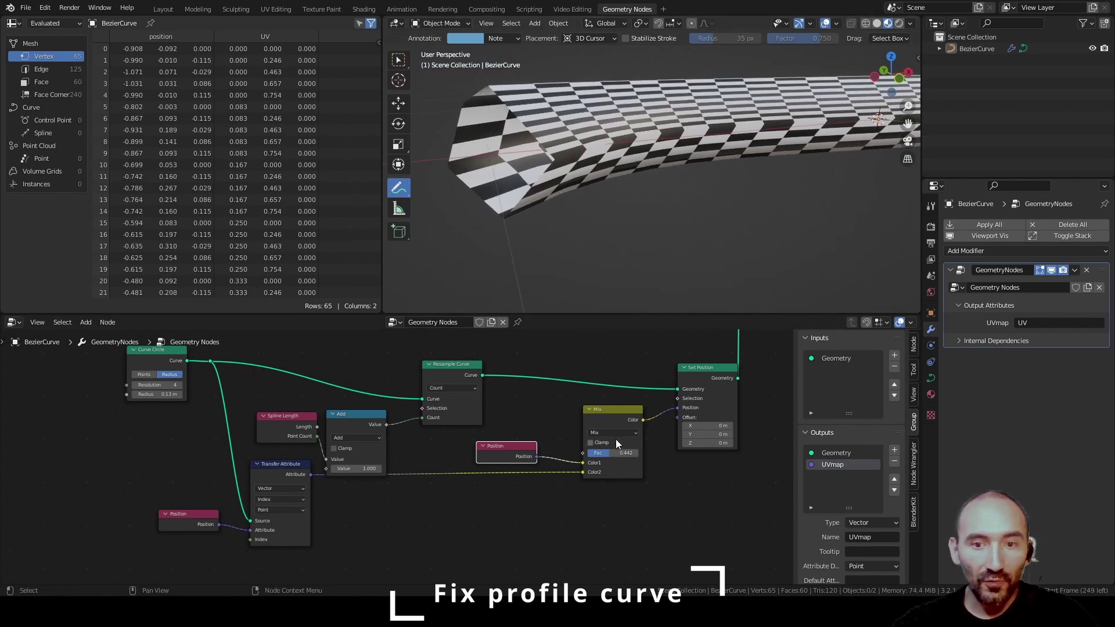
mouse_move(611, 453)
mouse_down()
mouse_move(639, 453)
mouse_move(620, 453)
mouse_up()
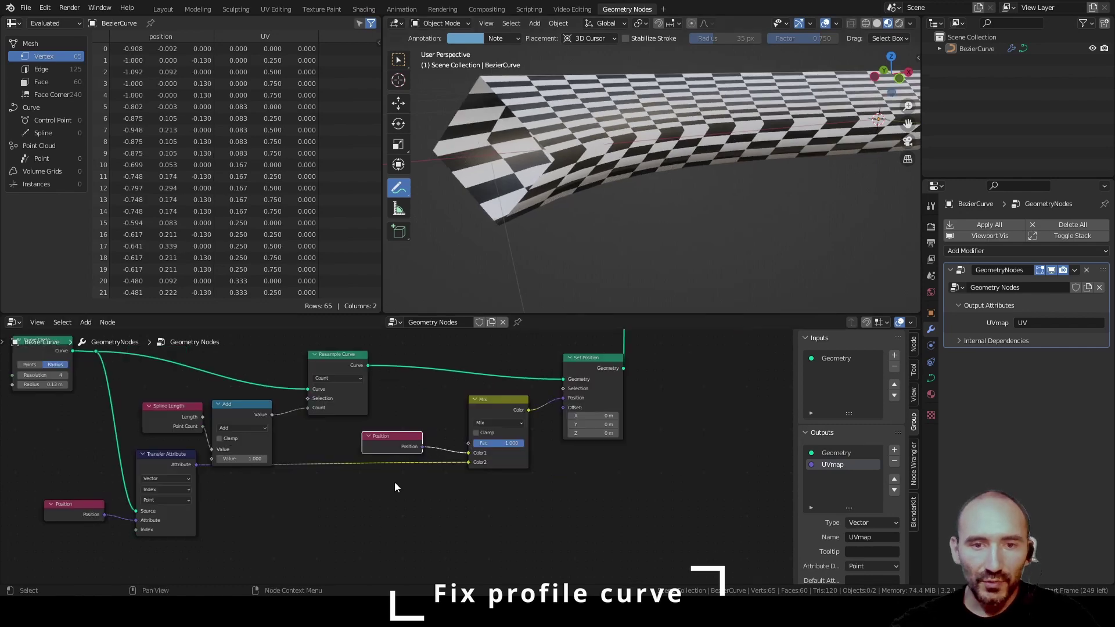
Duplicate the Position, Mix and Set Position nodes together and connect the original Set Position's Geometry output to the duplicate's Geometry input
scroll(395, 482, down, 1)
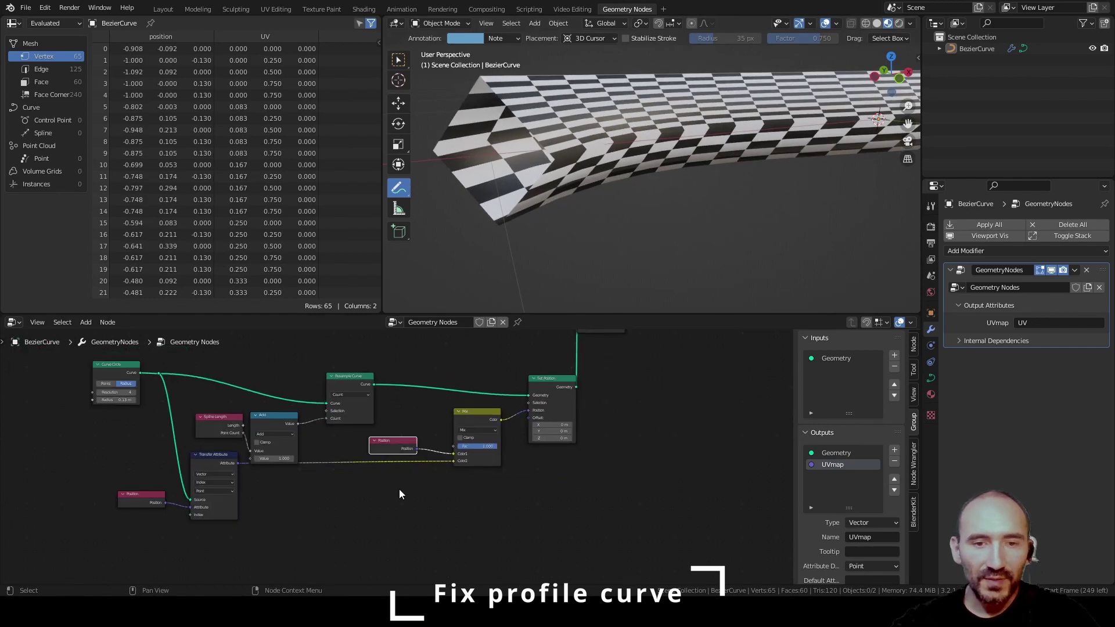
middle_drag(408, 500, 401, 468)
drag(391, 460, 546, 379)
key(shift+d)
click(615, 397)
scroll(616, 397, up, 2)
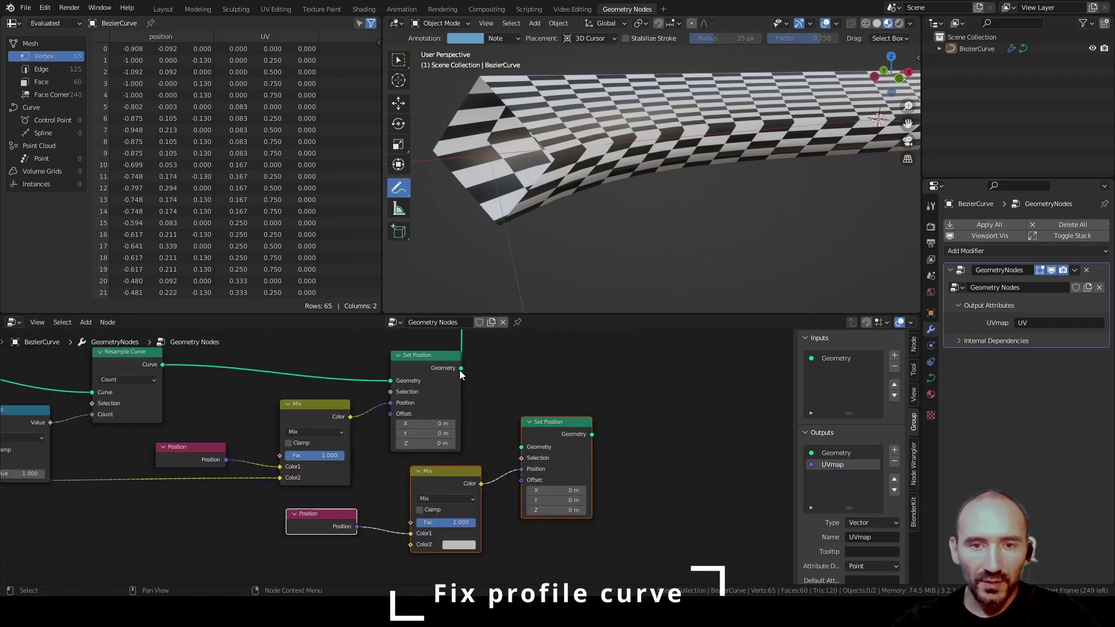
drag(461, 368, 526, 445)
Shift the UVcreator, Set Material and Group Output nodes to make room and connect the second Set Position's Geometry to UVcreator's Profile curve input
scroll(546, 406, down, 2)
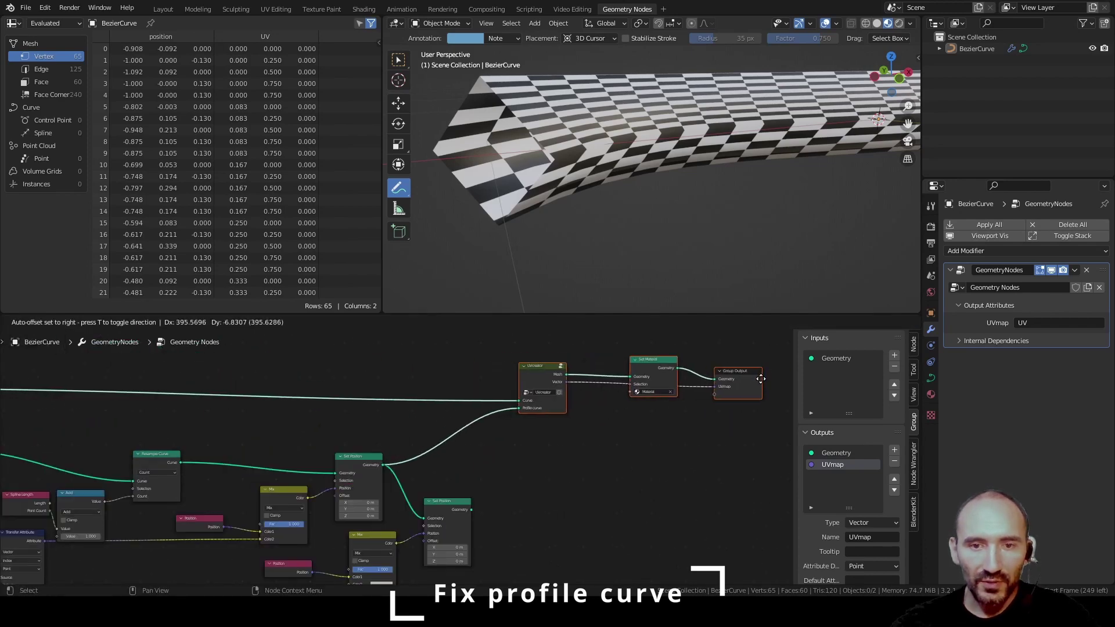
drag(761, 378, 732, 368)
middle_drag(463, 523, 516, 472)
drag(450, 494, 548, 383)
middle_drag(401, 464, 526, 376)
scroll(525, 375, up, 3)
Set the duplicated Mix node's factor to 0.000 and move its Position node closer to it
drag(505, 467, 463, 465)
middle_drag(439, 445, 535, 451)
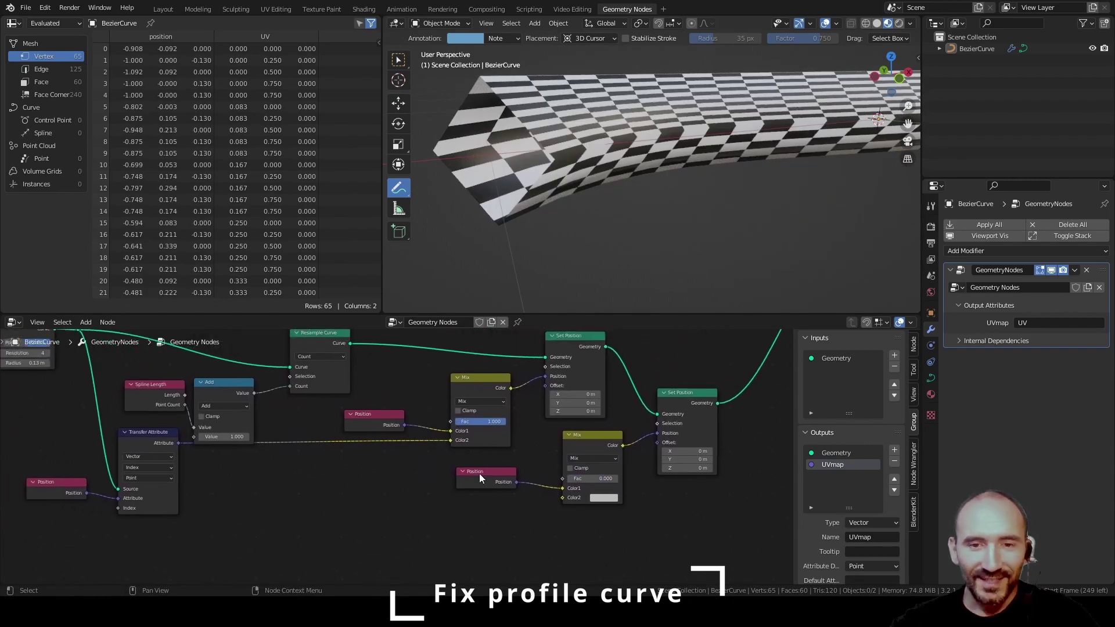
drag(480, 473, 513, 477)
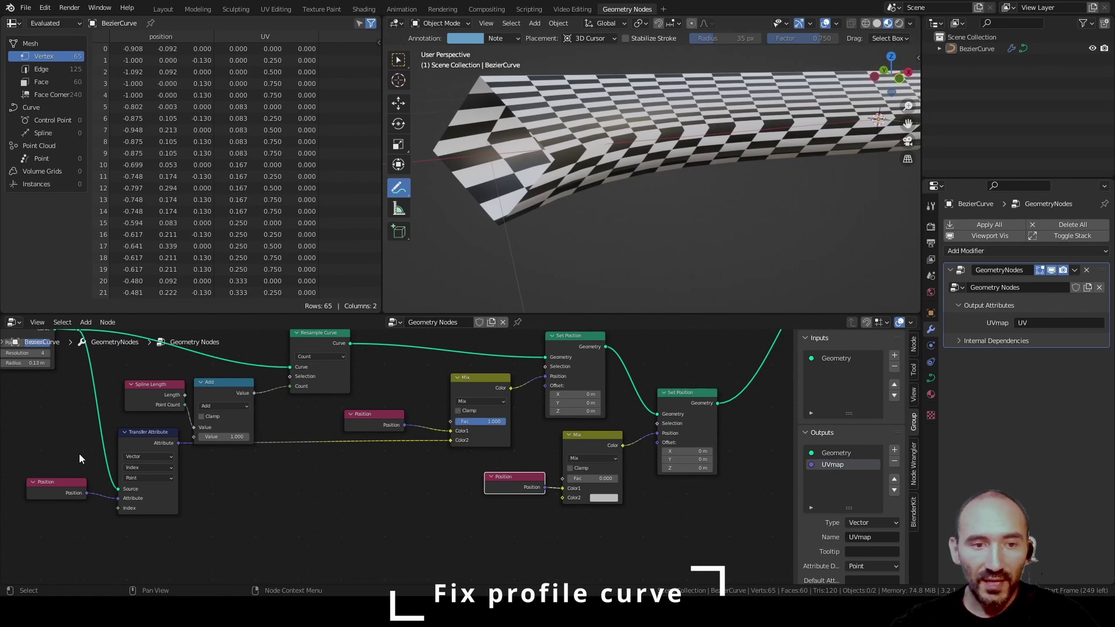
Duplicate the Transfer Attribute node with its Position node and place the copies below the originals
drag(69, 459, 165, 493)
key(shift+d)
click(158, 466)
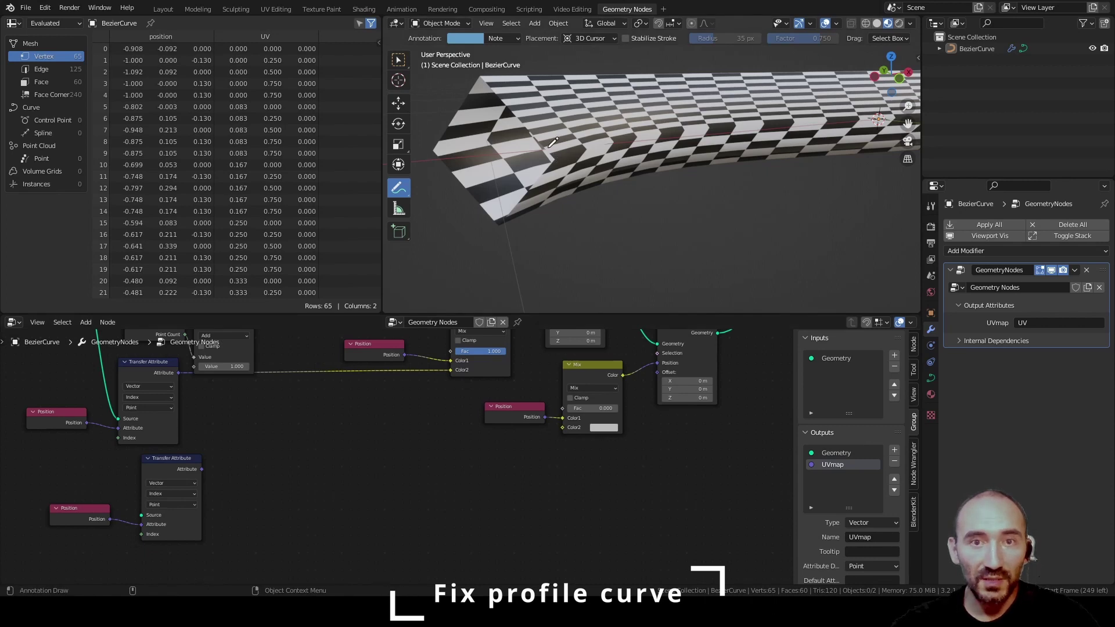
Switch the viewport to the Select Box tool and connect the Curve Circle's Curve output to the duplicated Transfer Attribute's Source input
click(400, 60)
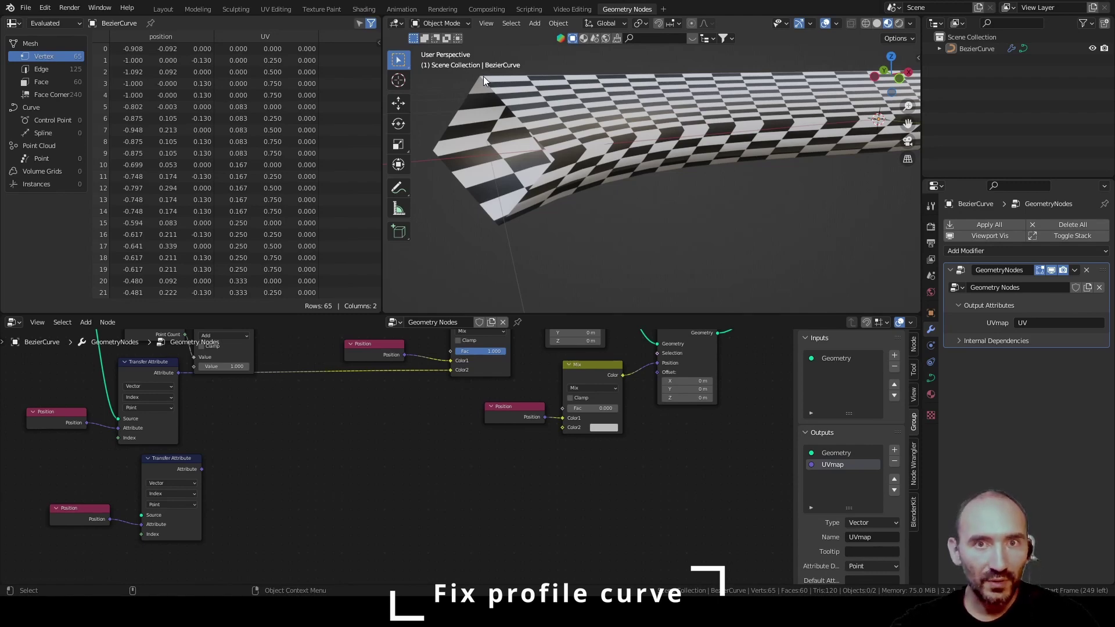
middle_drag(273, 442, 396, 483)
scroll(396, 483, down, 4)
drag(256, 351, 305, 539)
drag(322, 498, 309, 498)
scroll(358, 509, up, 2)
middle_drag(358, 509, 428, 436)
Add a Value node of 0.000 and connect it to the Index input of the lower Transfer Attribute node
click(436, 458)
key(F3)
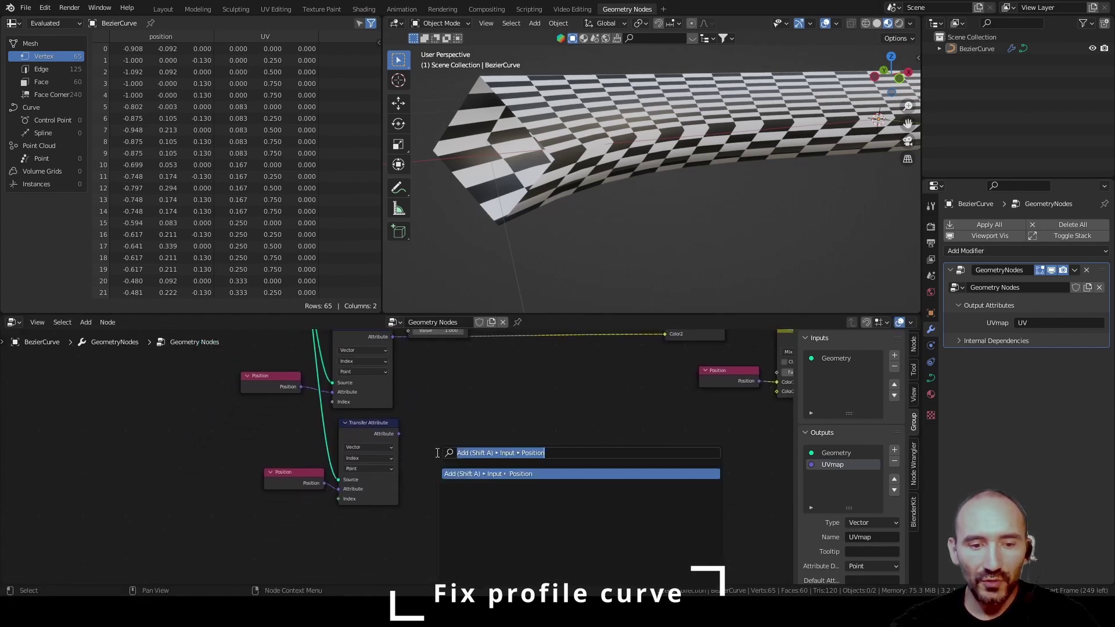
text(valu)
key(Return)
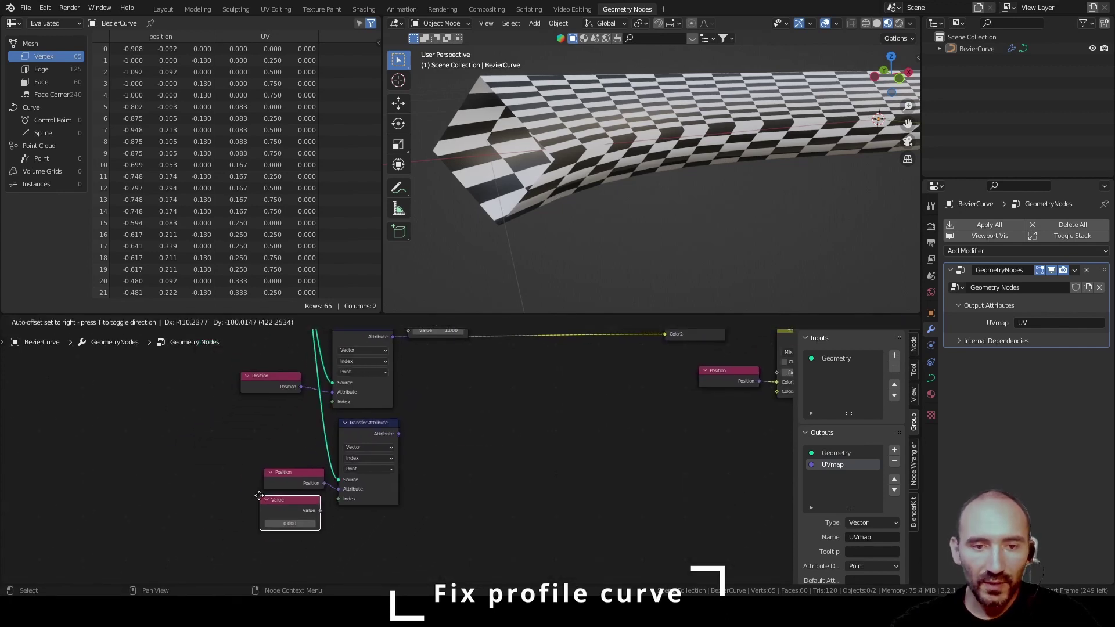
click(289, 533)
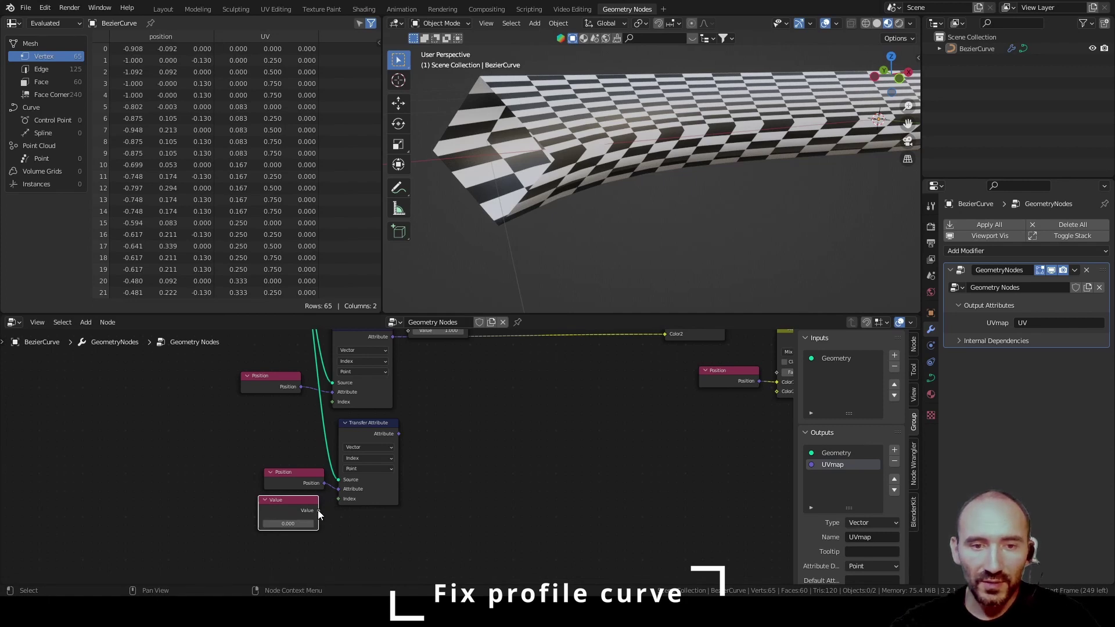
drag(318, 511, 339, 499)
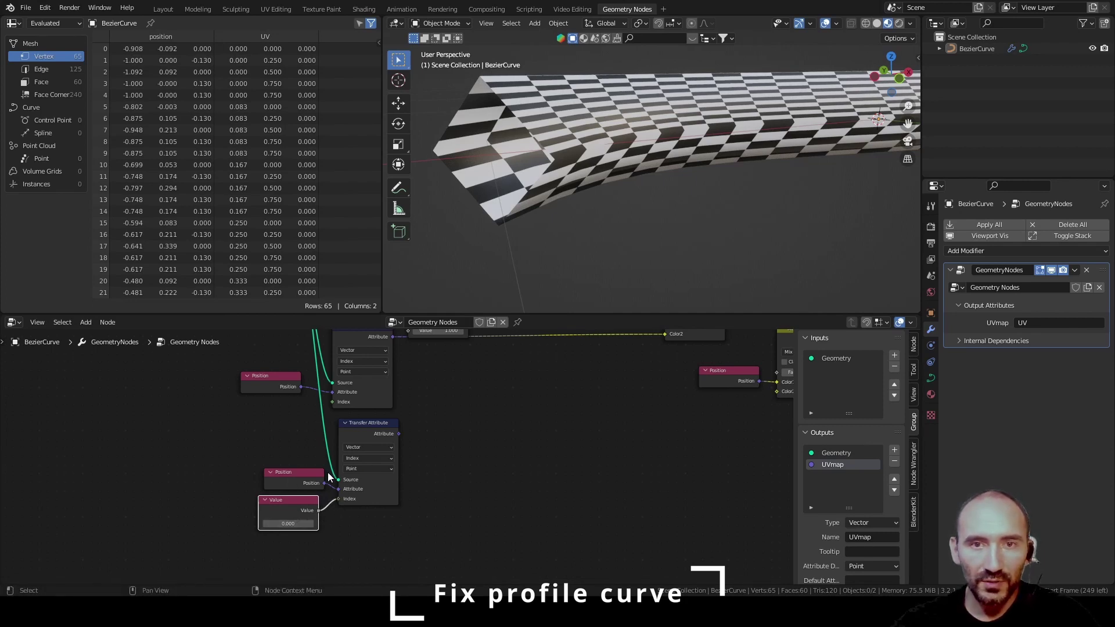
Connect the lower Transfer Attribute's output to the second Mix node's Color2, and move that Mix and its Position node down
middle_drag(528, 412, 351, 469)
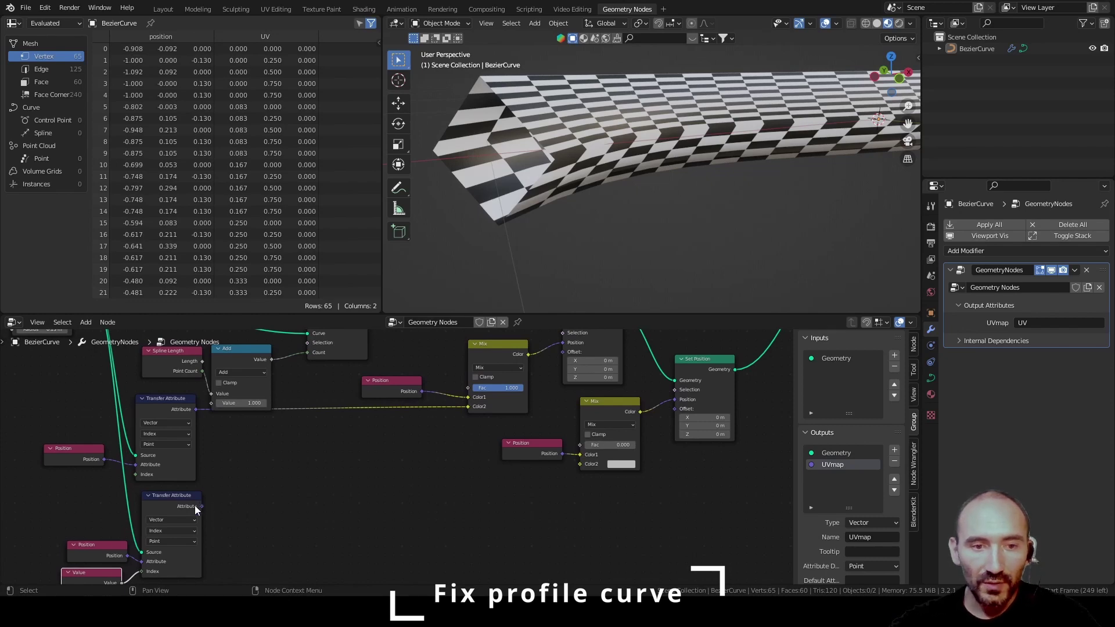
drag(196, 505, 580, 465)
middle_drag(580, 466, 523, 528)
scroll(521, 522, up, 1)
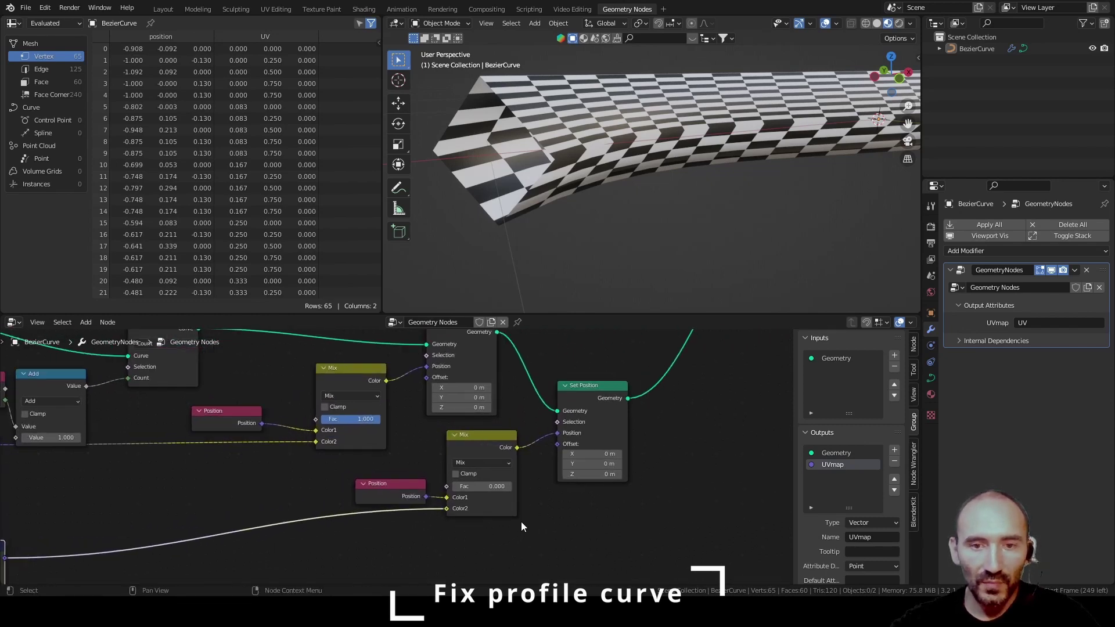
drag(396, 443, 469, 507)
key(g)
click(460, 555)
click(492, 445)
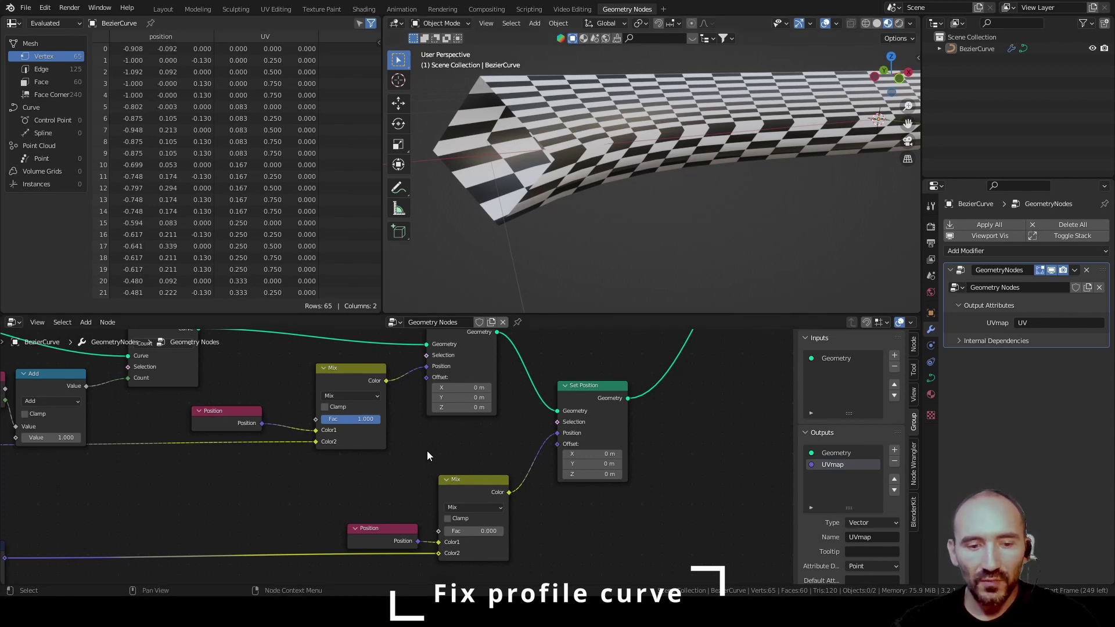
Add an Endpoint Selection node with Start Size 0 and End Size 1, connected to the second Set Position's Selection input
key(F3)
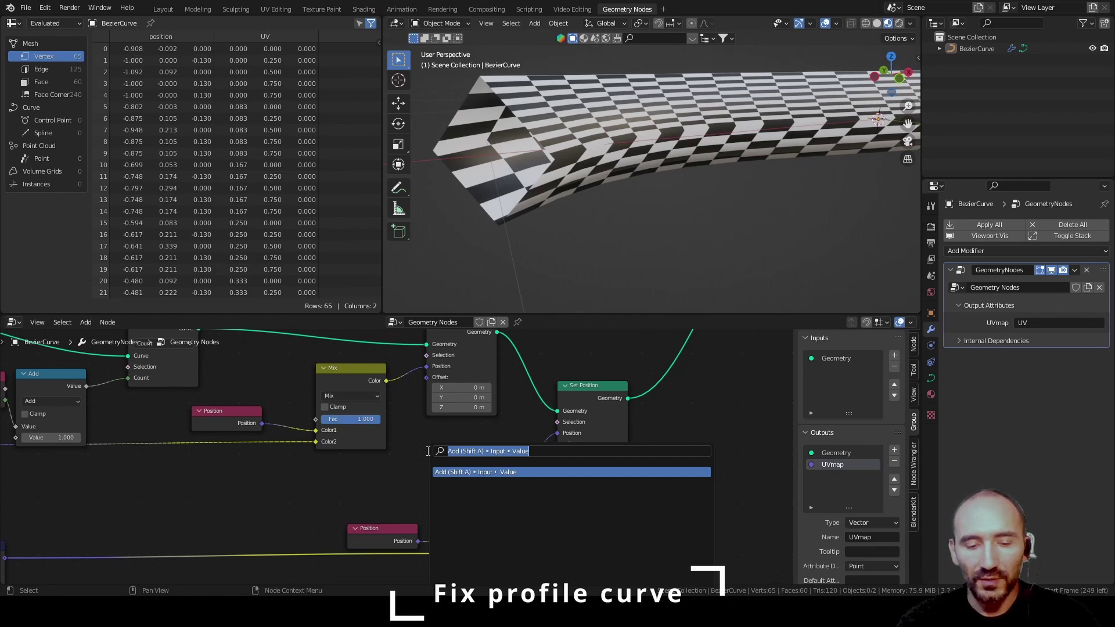
text(endpoint)
key(Return)
click(443, 436)
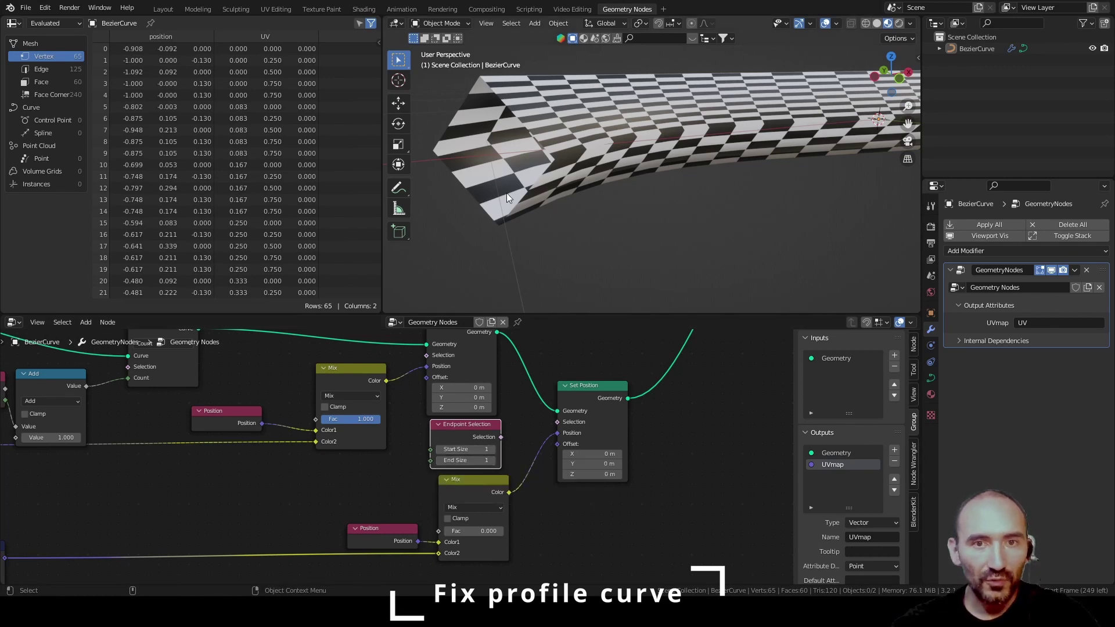
click(441, 449)
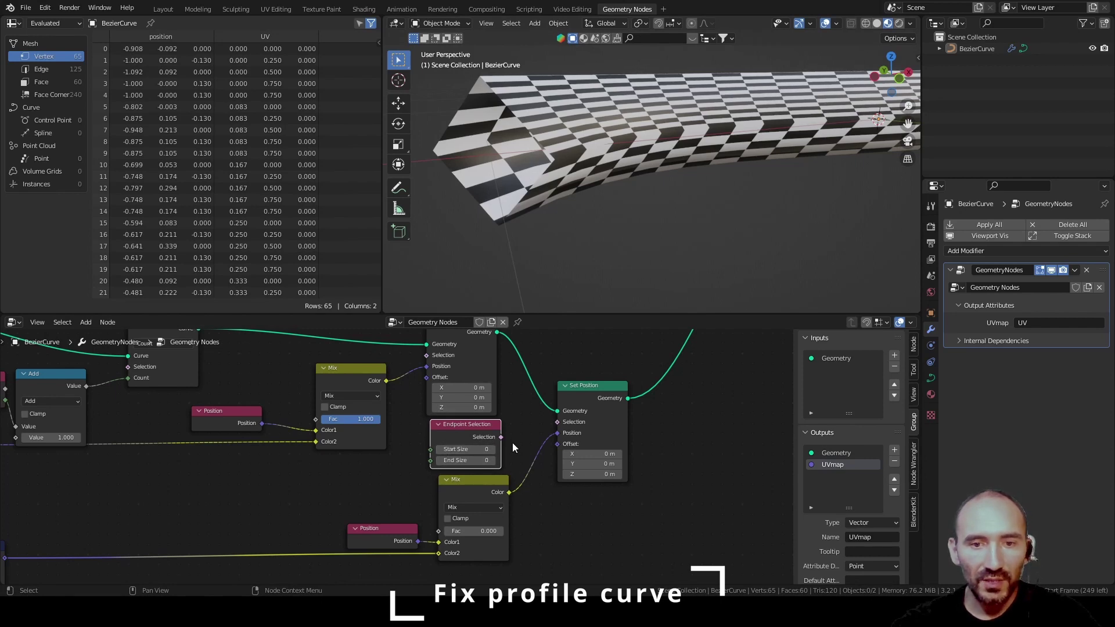
drag(501, 438, 559, 422)
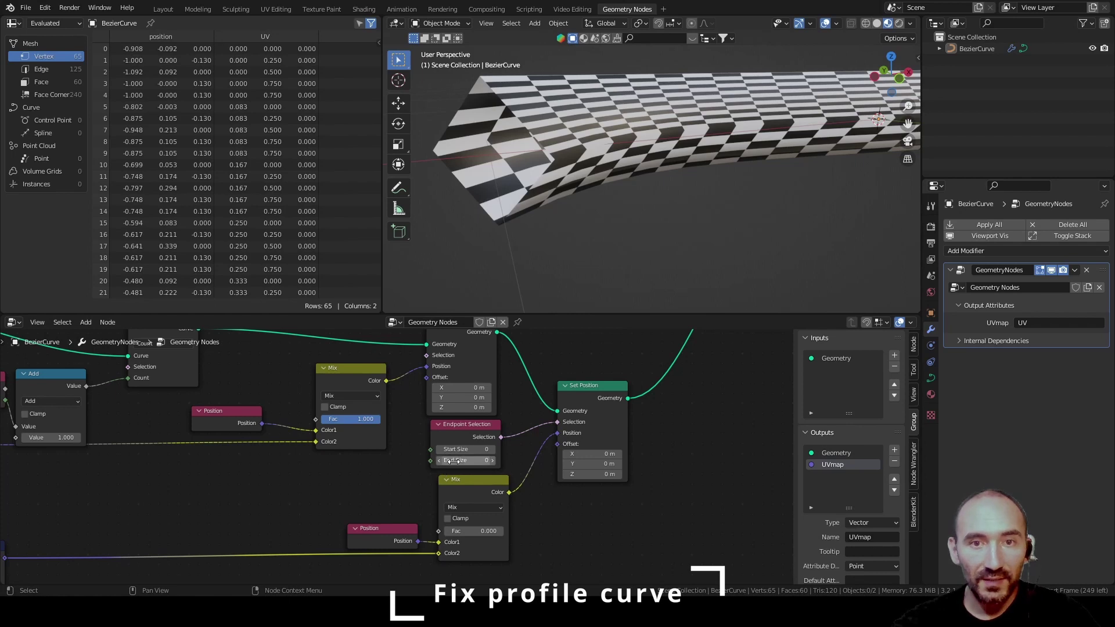
click(493, 461)
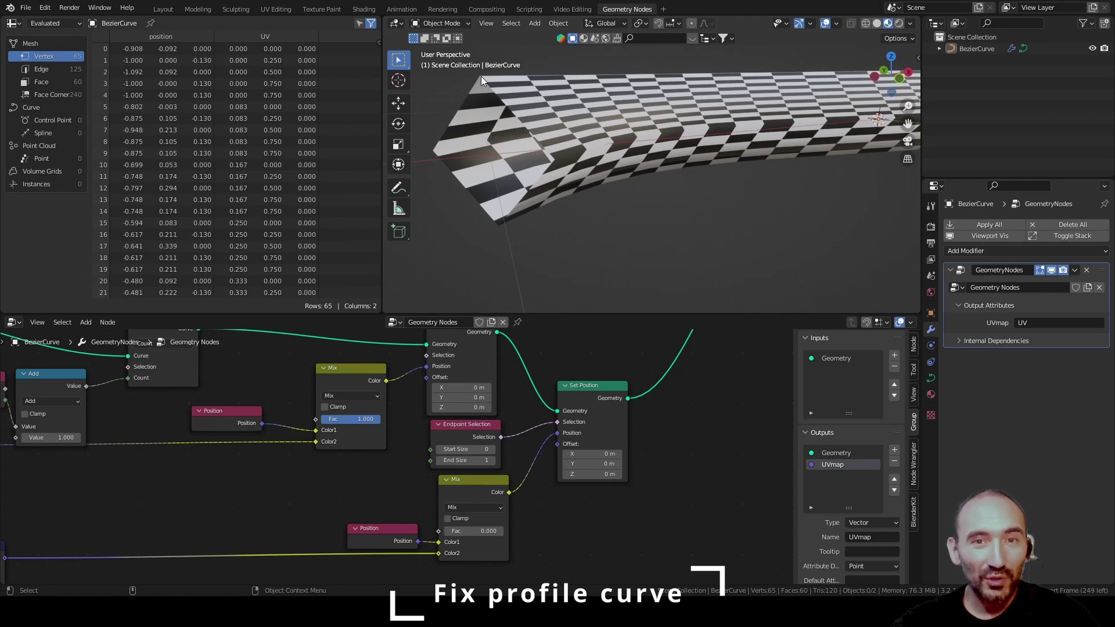
Raise the second Mix node's factor to 1.000
middle_drag(467, 520, 477, 456)
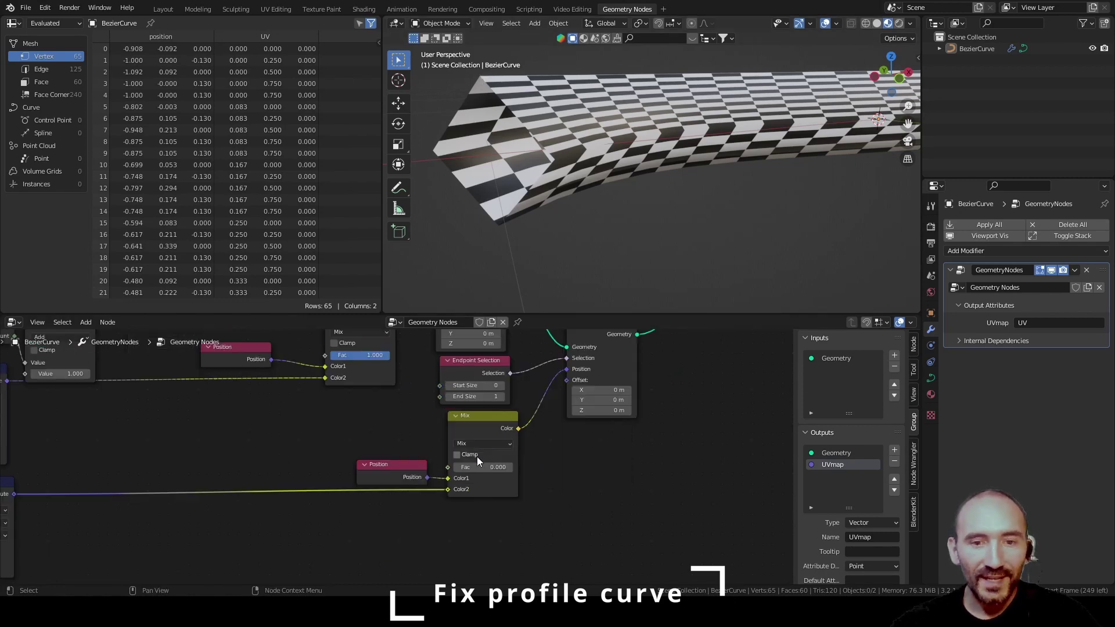
drag(473, 466, 513, 468)
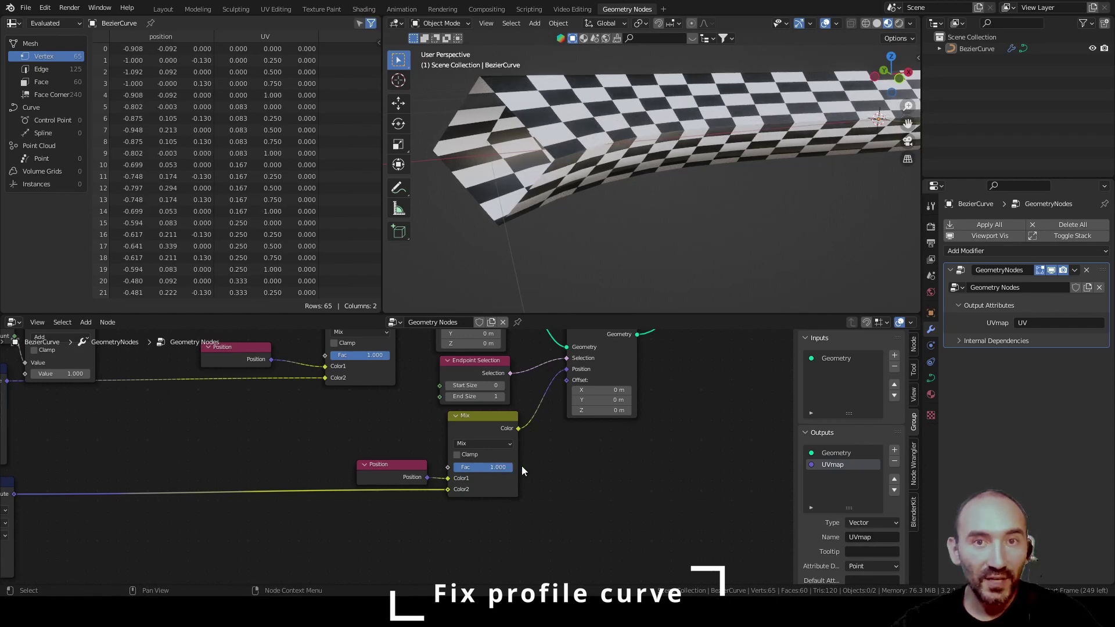
Connect each Transfer Attribute's output directly to the Position input of its corresponding Set Position node, bypassing the Mix nodes
scroll(592, 458, down, 3)
middle_drag(413, 432, 380, 481)
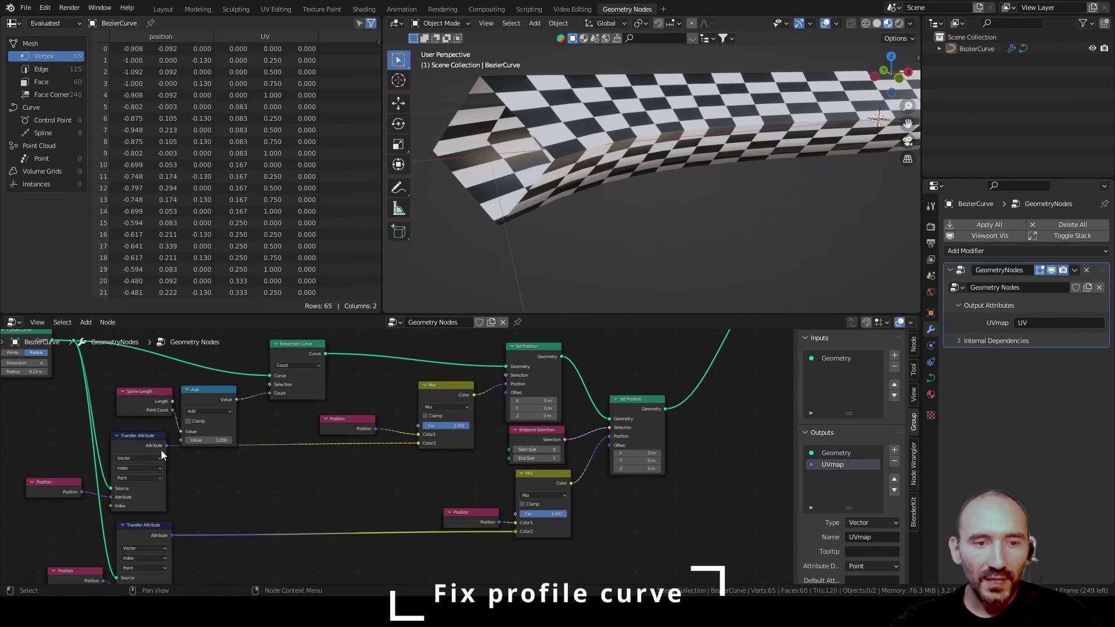
drag(166, 446, 506, 389)
drag(172, 535, 610, 437)
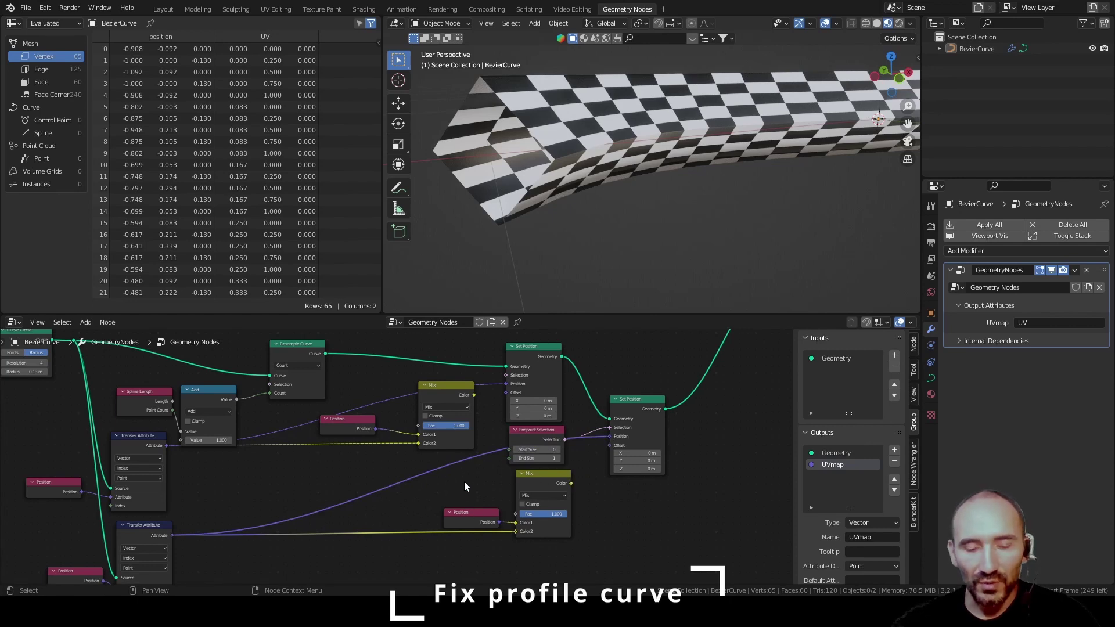
Delete both bypassed Mix nodes together with the Position nodes attached to them
drag(472, 487, 555, 546)
key(ctrl+x)
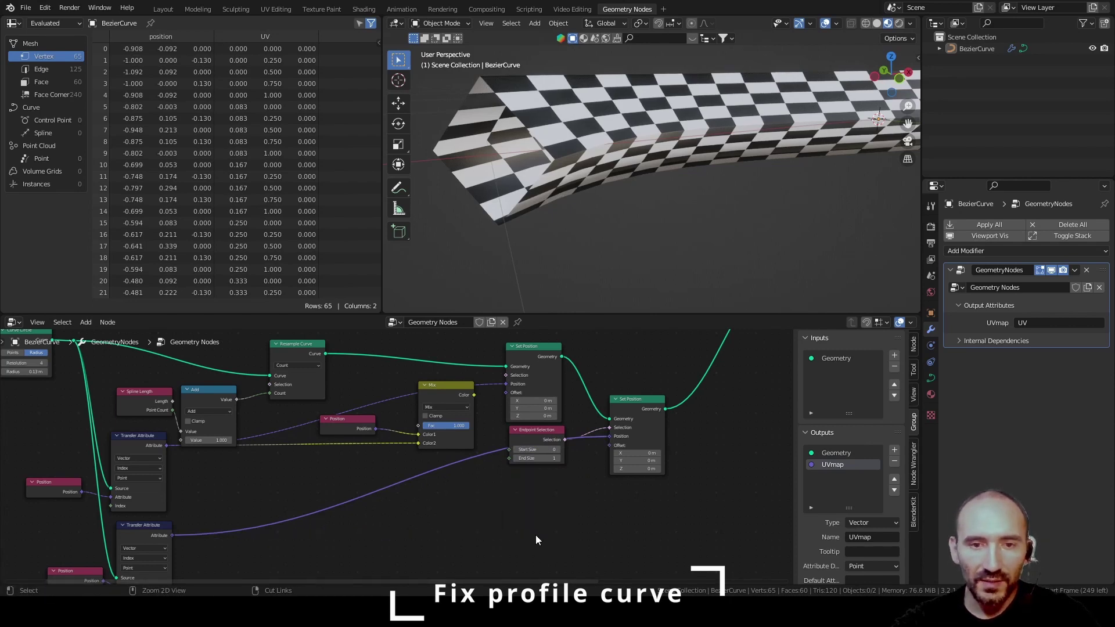
drag(367, 463, 430, 422)
key(ctrl+x)
Move the two Set Position nodes closer to Resample Curve and place Endpoint Selection beside the Transfer Attribute nodes
scroll(429, 424, down, 6)
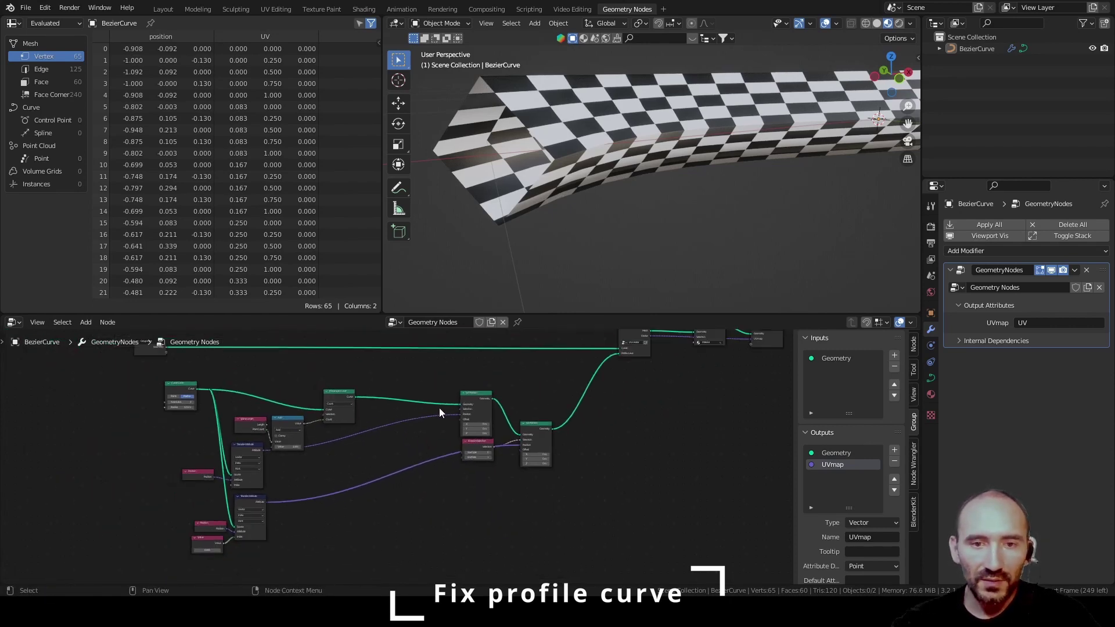
drag(443, 375, 569, 506)
key(g)
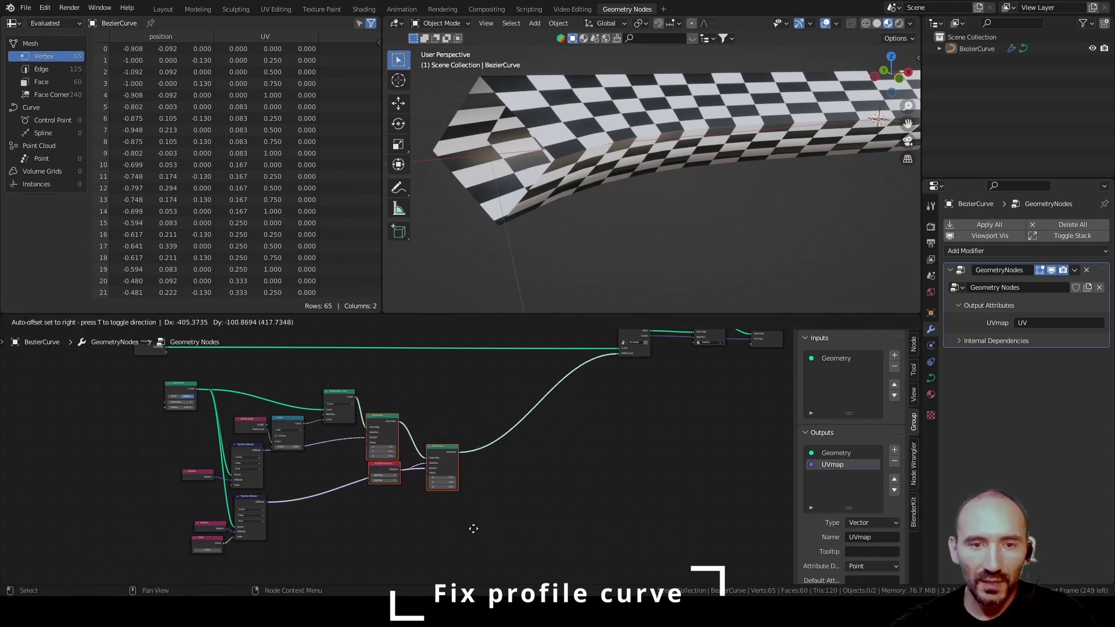
click(471, 528)
click(381, 472)
drag(380, 472, 289, 468)
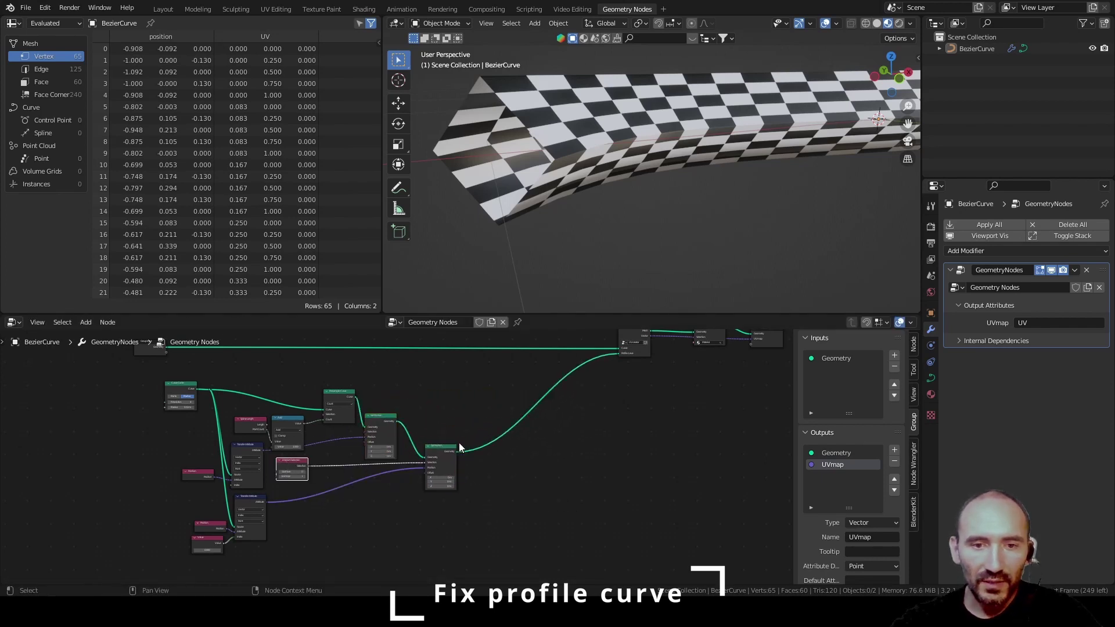
click(428, 453)
Group all the profile-fixing nodes except Curve Circle into one node group and return to the main node tree
key(Home)
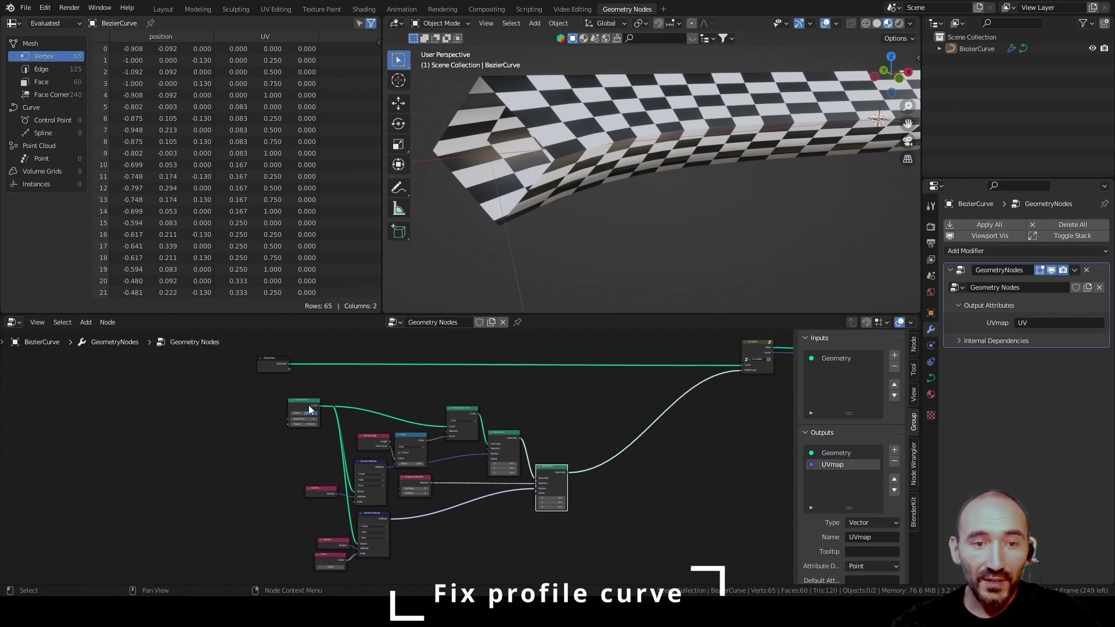
drag(306, 399, 592, 575)
scroll(267, 357, up, 1)
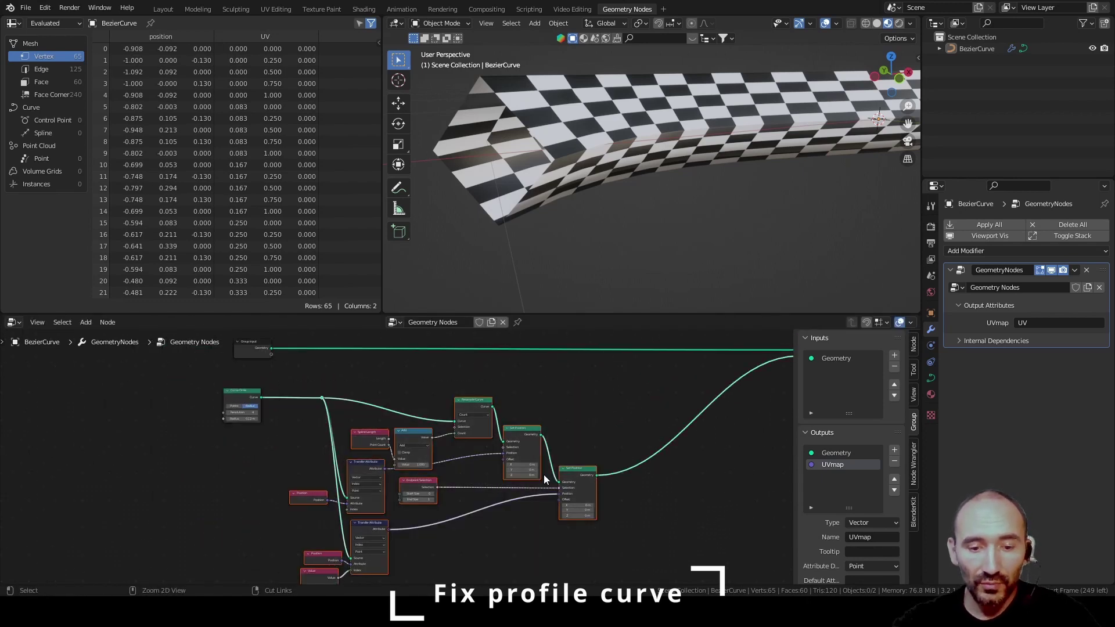
key(ctrl+g)
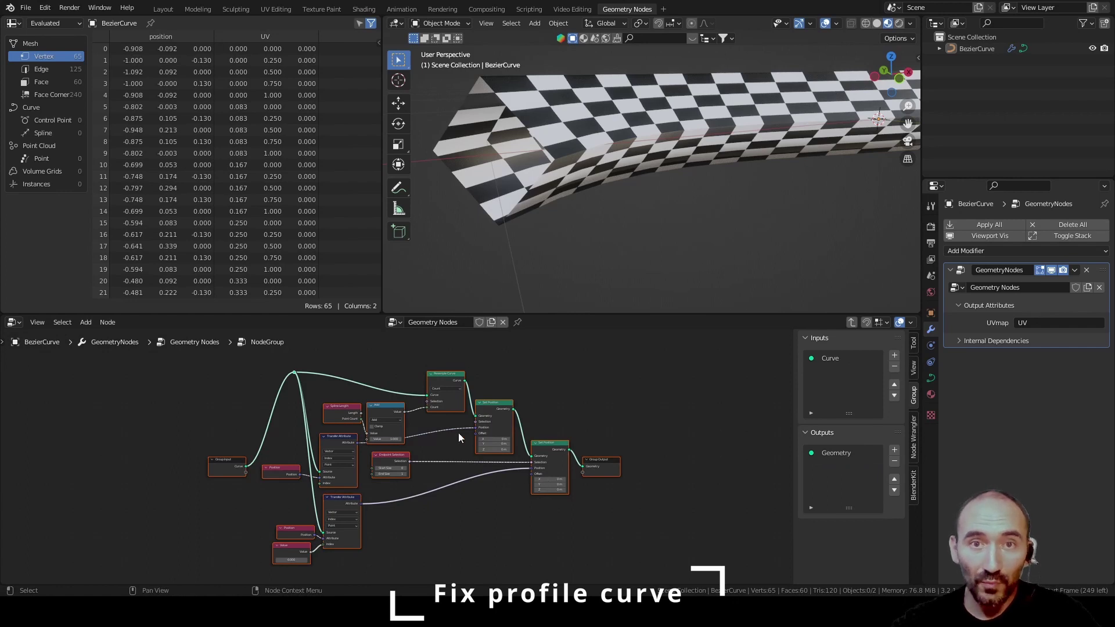
key(Tab)
Rename the new node group as "Fix profile curve"
drag(456, 499, 477, 371)
scroll(479, 385, up, 2)
middle_drag(479, 386, 405, 490)
text(Fix profil)
text(e curve)
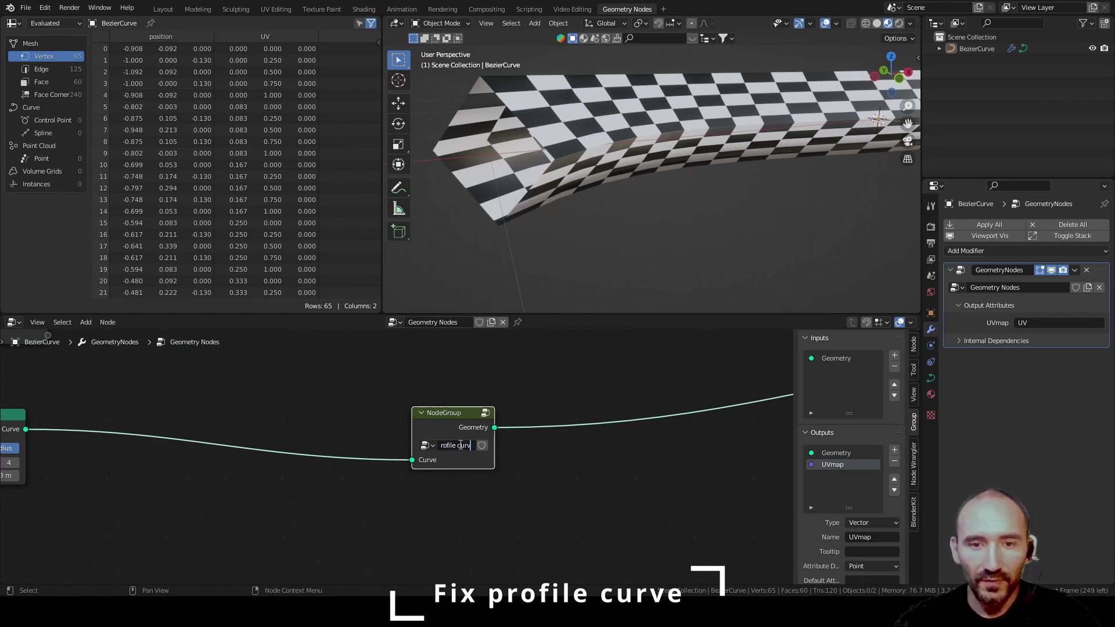
key(Return)
Rearrange the Fix profile curve group, Curve Circle and Group Input nodes compactly before the UVcreator node
scroll(768, 441, down, 4)
key(g)
click(451, 442)
drag(36, 462, 183, 439)
drag(245, 462, 236, 439)
middle_drag(227, 443, 305, 430)
Increase the Curve Circle's Resolution to 11
scroll(384, 450, up, 8)
drag(22, 408, 287, 407)
click(275, 505)
click(276, 504)
click(276, 505)
click(276, 505)
click(277, 505)
click(277, 505)
click(278, 506)
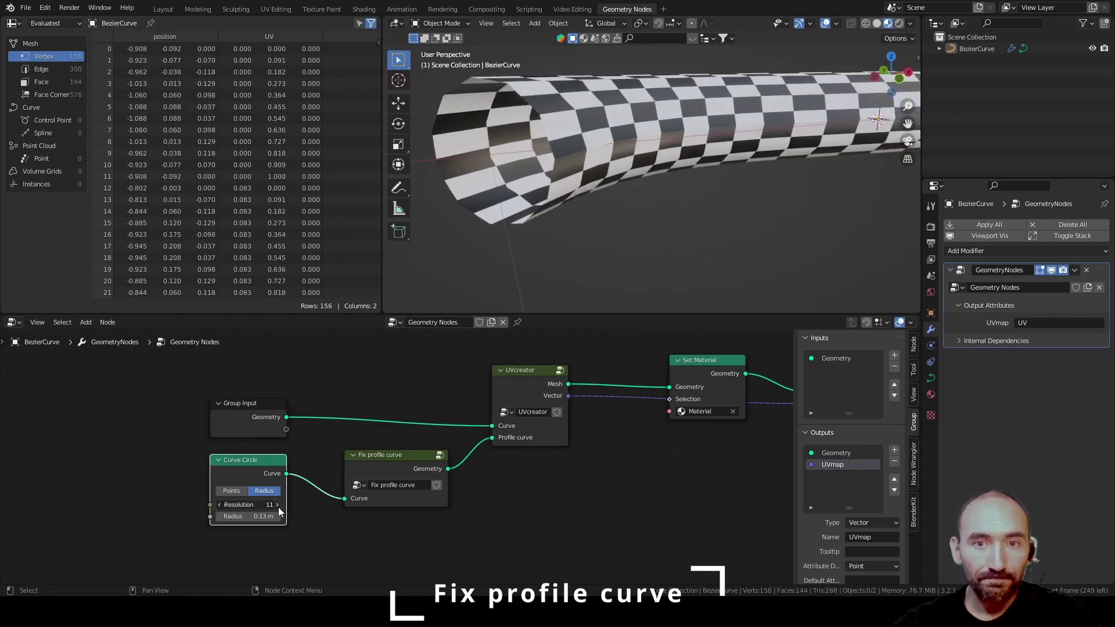